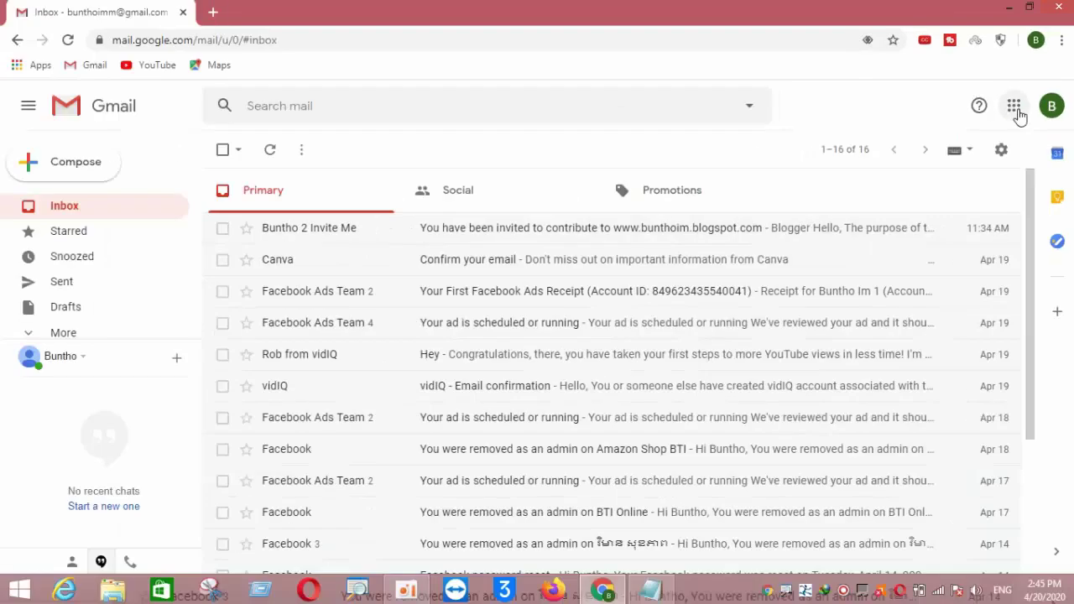
# Open the Google apps grid at the top right of the Gmail inbox
pyautogui.click(969, 111)
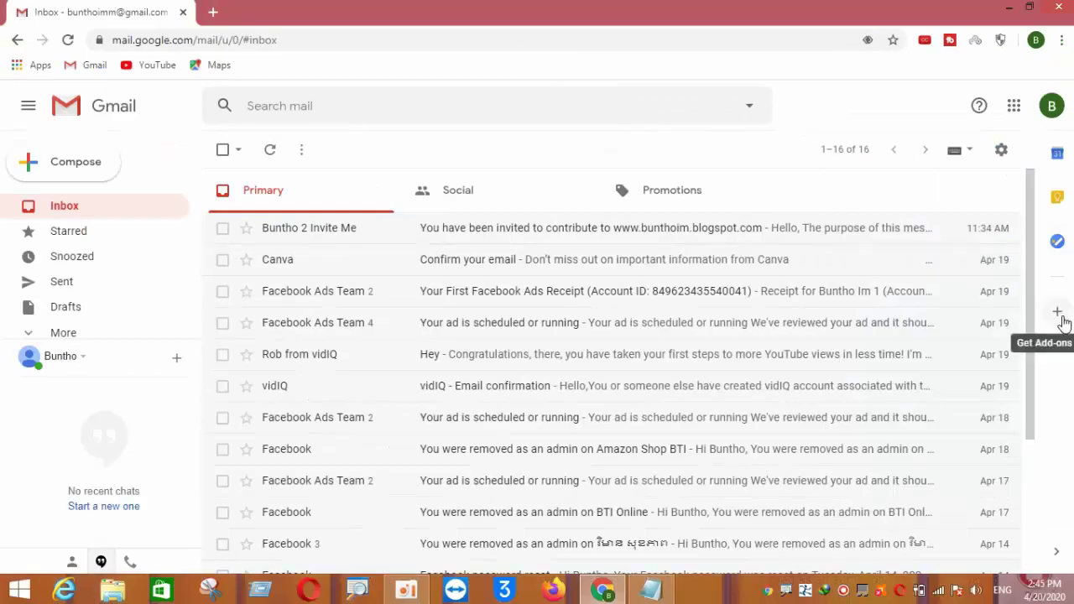
pyautogui.click(964, 4)
# Open Google Drive and create a new blank Google Form from New > More
pyautogui.click(1020, 268)
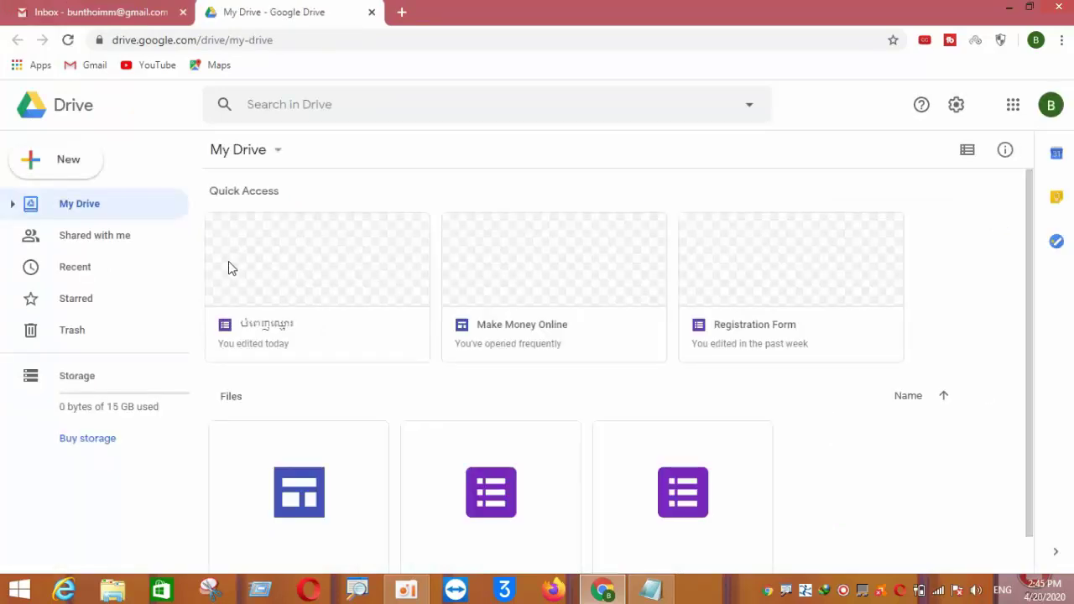
pyautogui.scroll(-1, 228, 267)
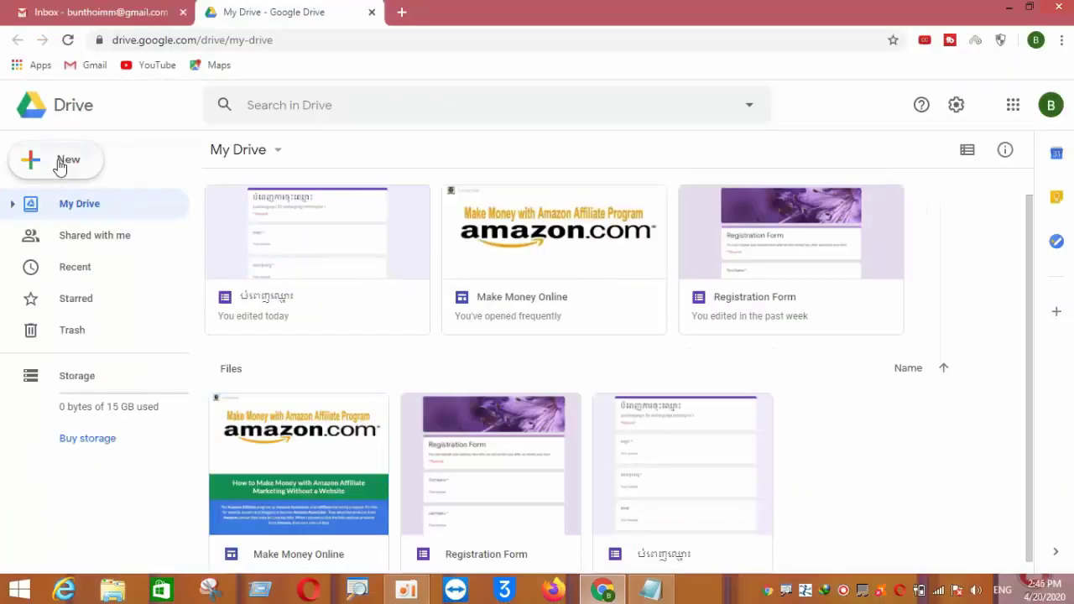
pyautogui.click(101, 159)
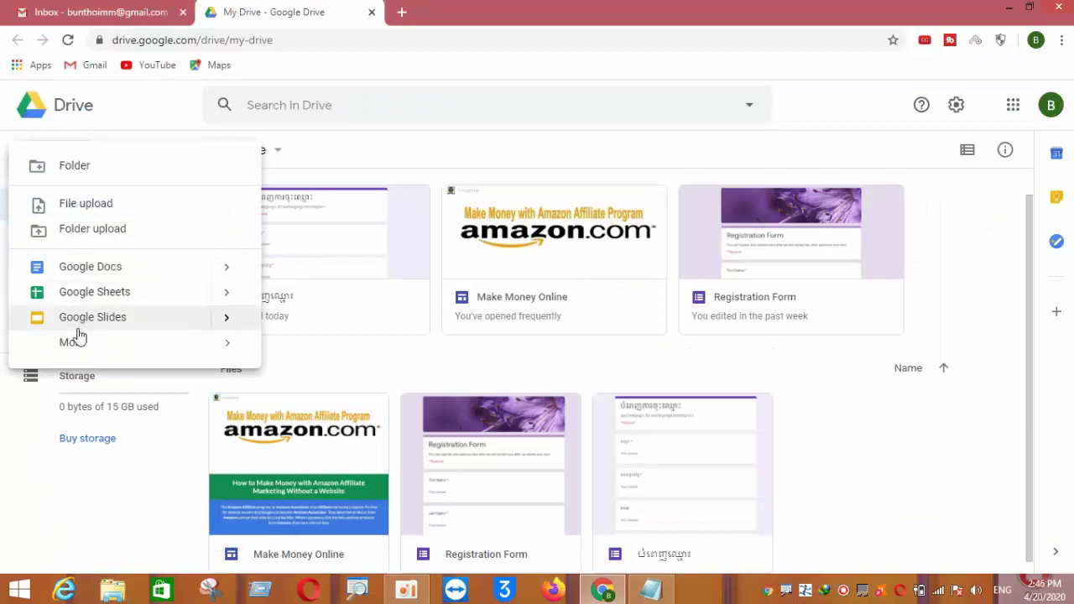
pyautogui.moveTo(74, 348)
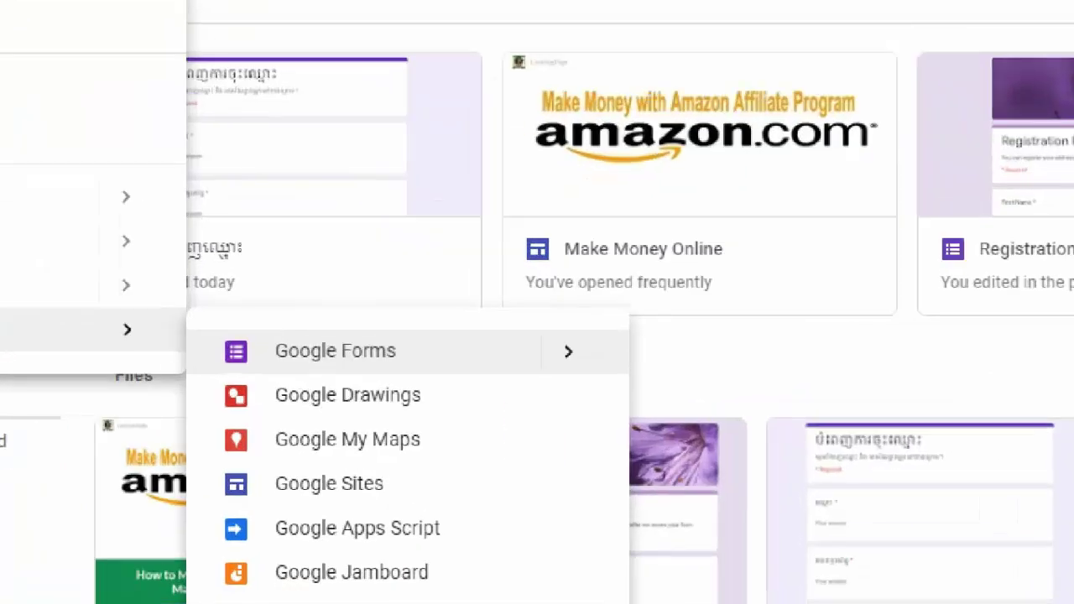
pyautogui.moveTo(201, 317)
pyautogui.mouseDown()
pyautogui.moveTo(427, 372)
pyautogui.moveTo(202, 317)
pyautogui.mouseUp()
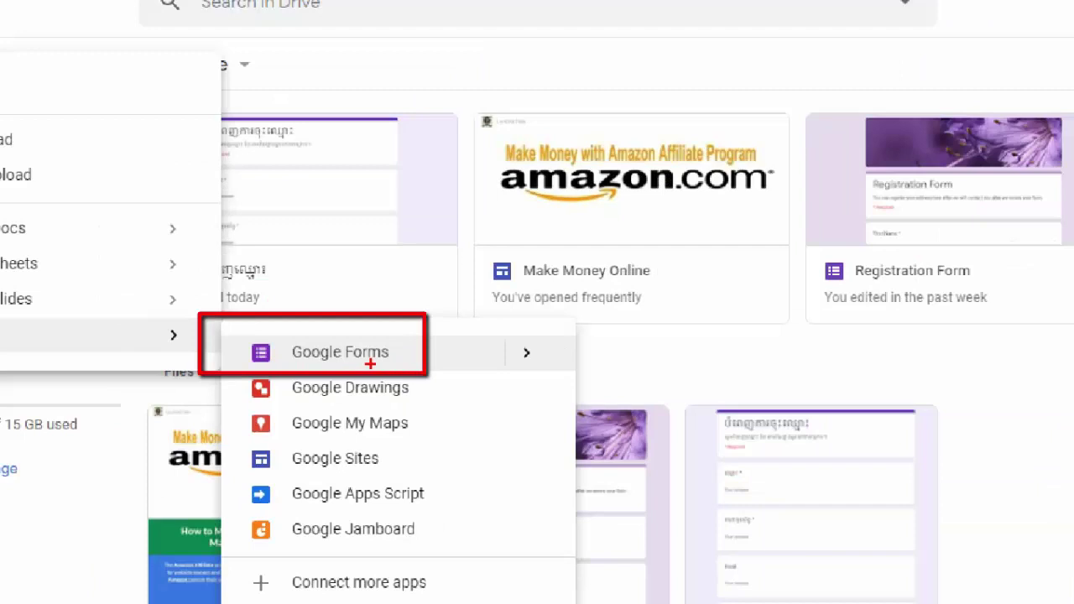
pyautogui.press('Escape')
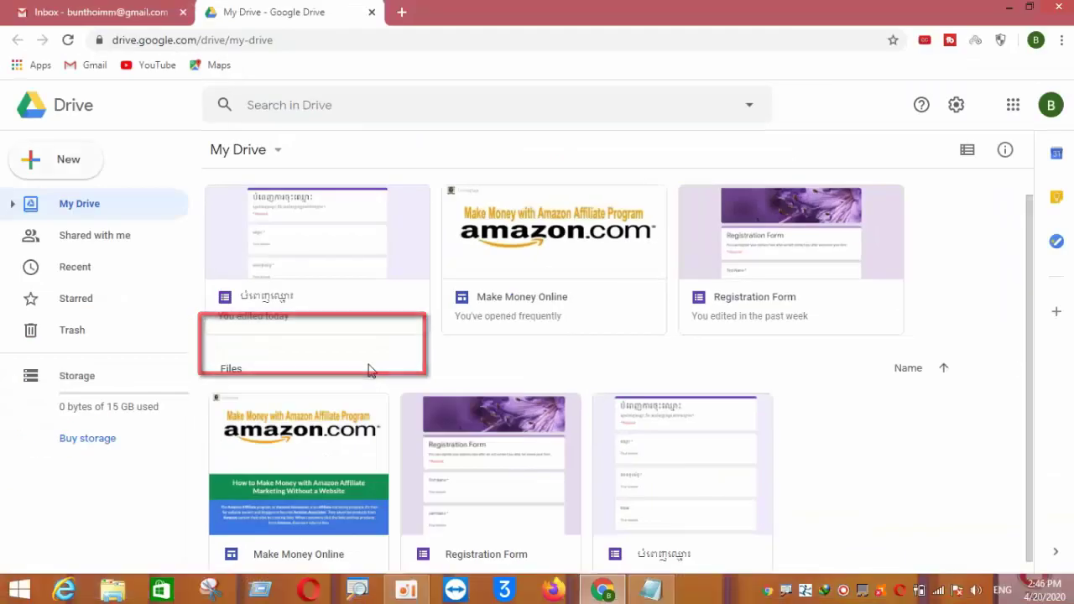
pyautogui.click(86, 172)
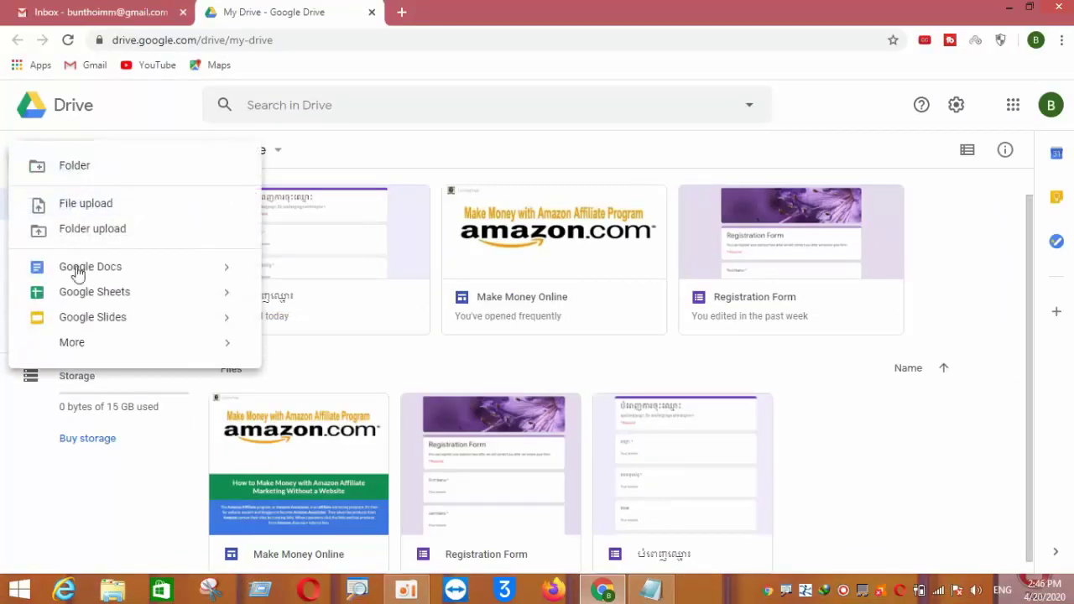
pyautogui.moveTo(72, 342)
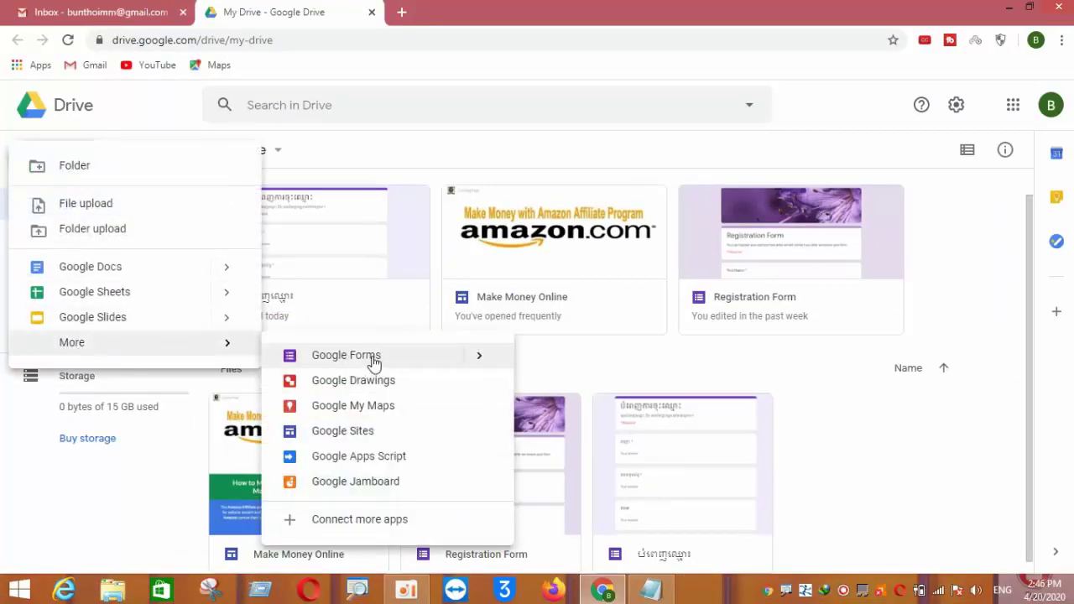
pyautogui.click(375, 359)
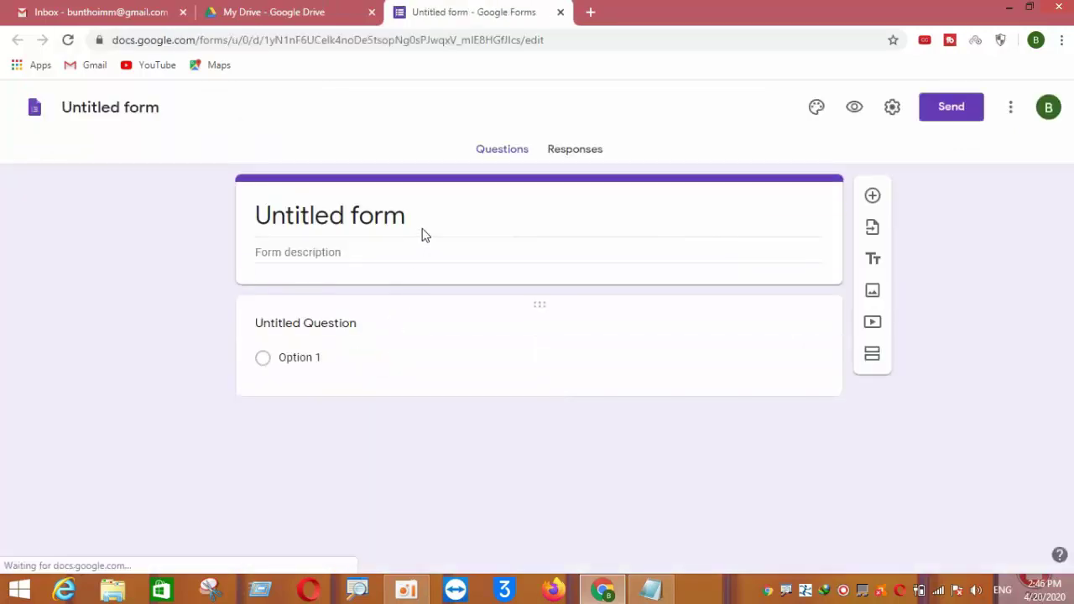
# Replace the 'Untitled form' title with 'Contact Form For Blogger' copied from the Notepad file
pyautogui.click(436, 217)
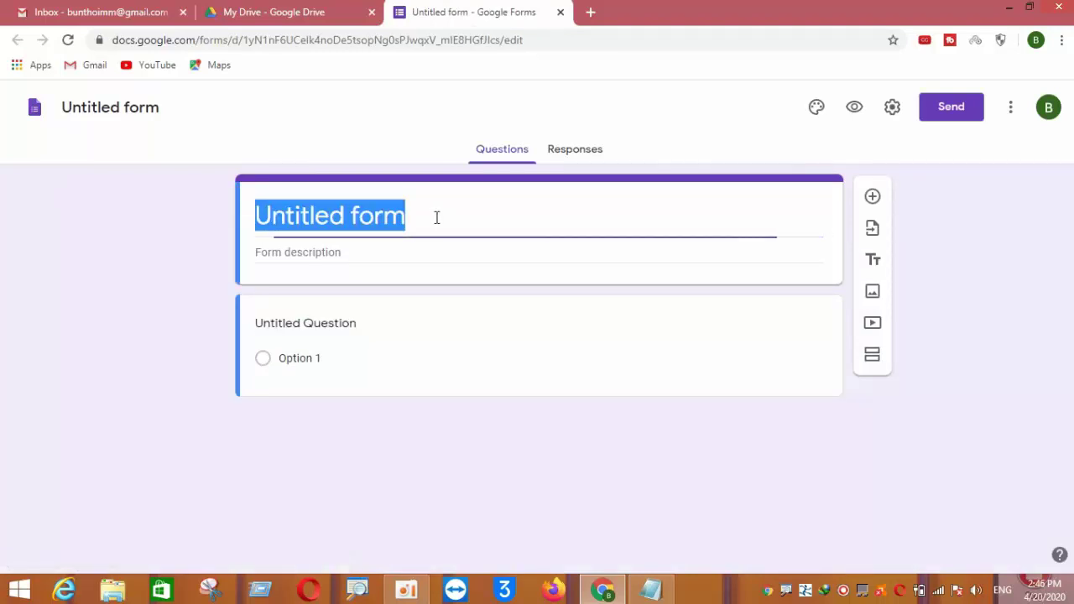
pyautogui.press('BackSpace')
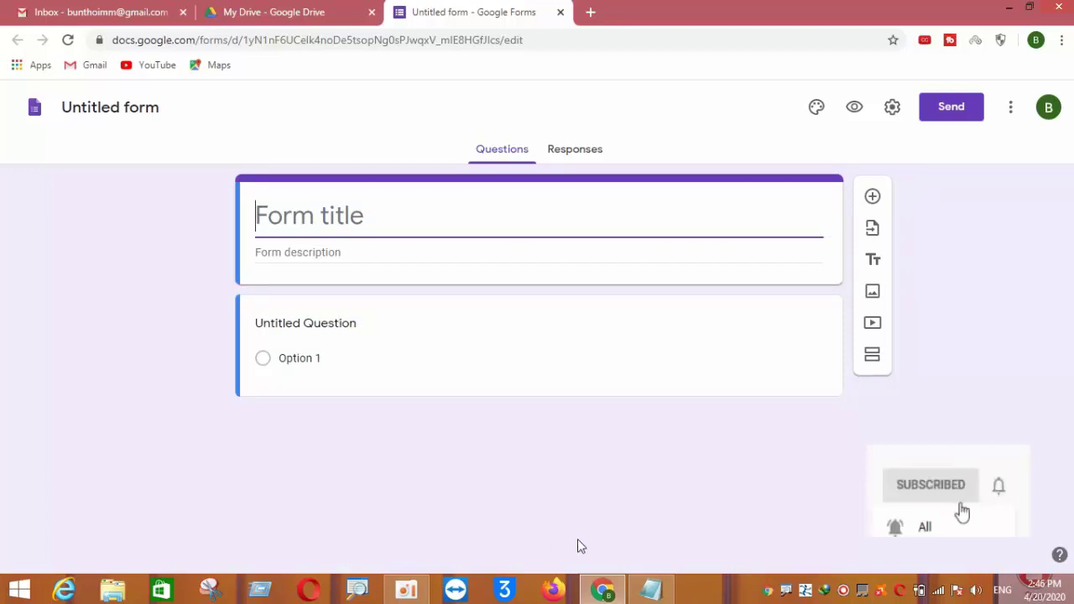
pyautogui.click(650, 592)
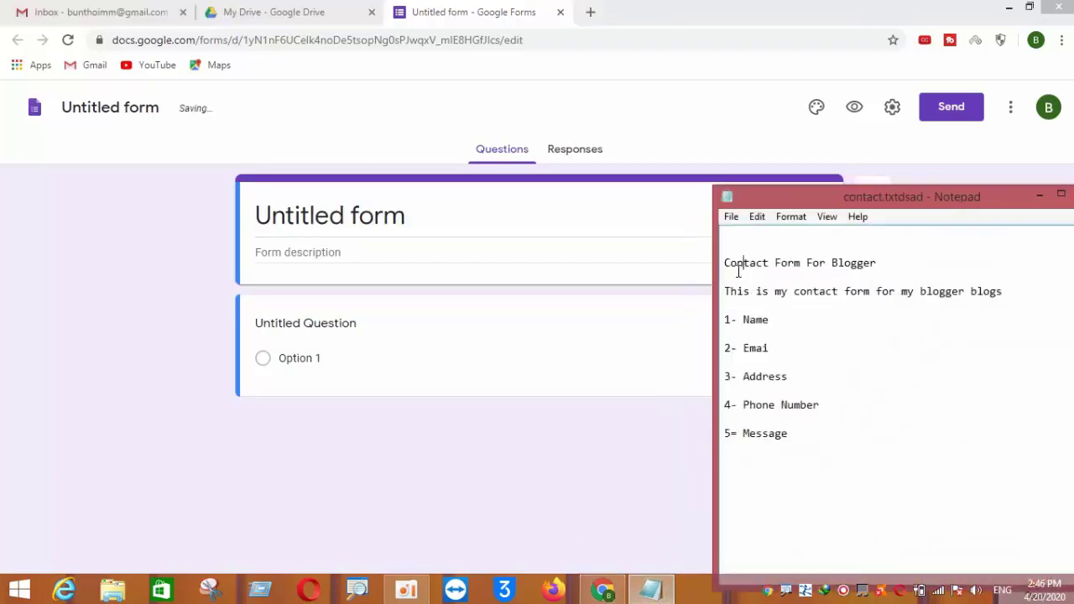
pyautogui.moveTo(725, 264); pyautogui.dragTo(877, 268)
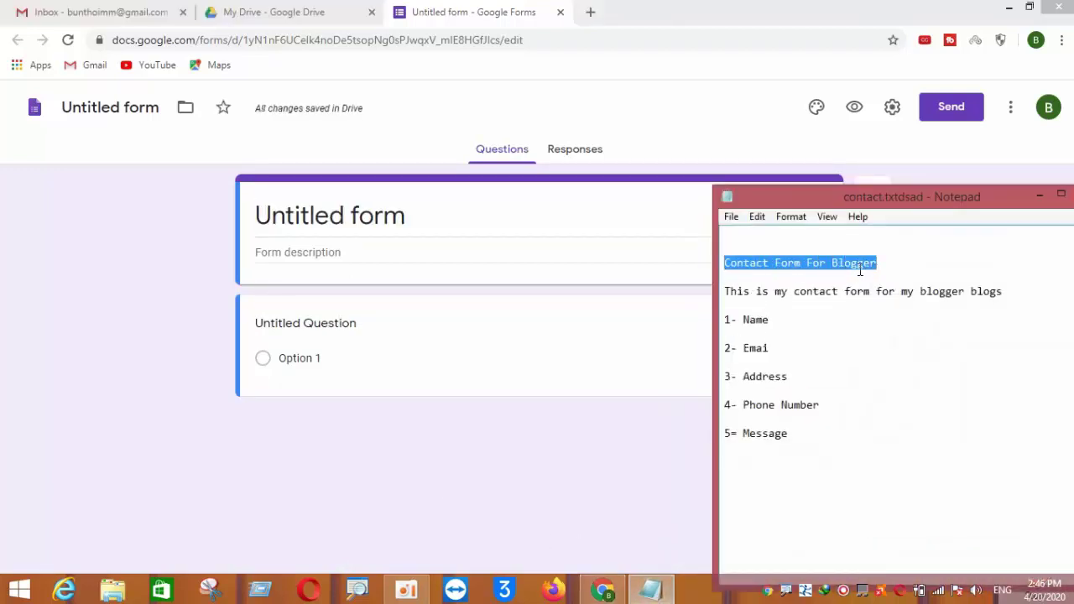
pyautogui.rightClick(858, 270)
pyautogui.click(892, 319)
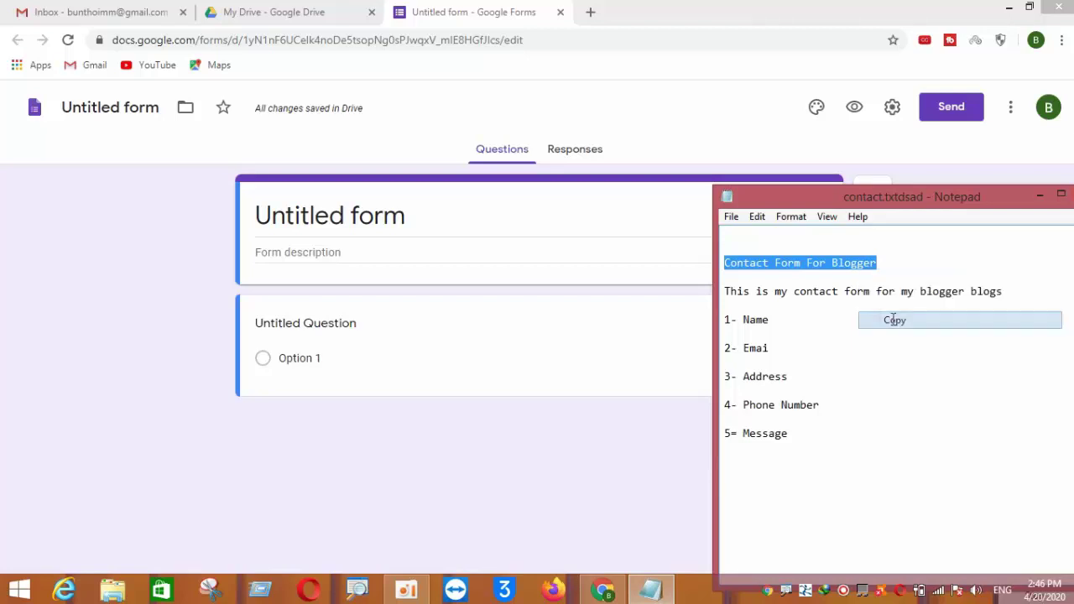
pyautogui.click(1039, 195)
pyautogui.click(525, 214)
pyautogui.moveTo(468, 215); pyautogui.dragTo(132, 203)
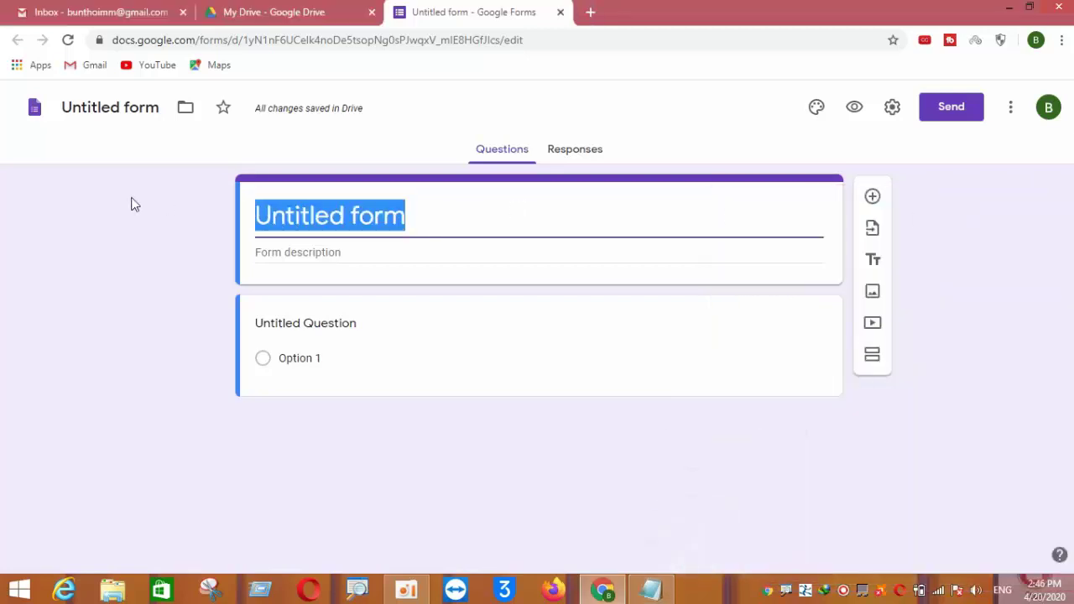
pyautogui.hotkey('ctrl', 'v')
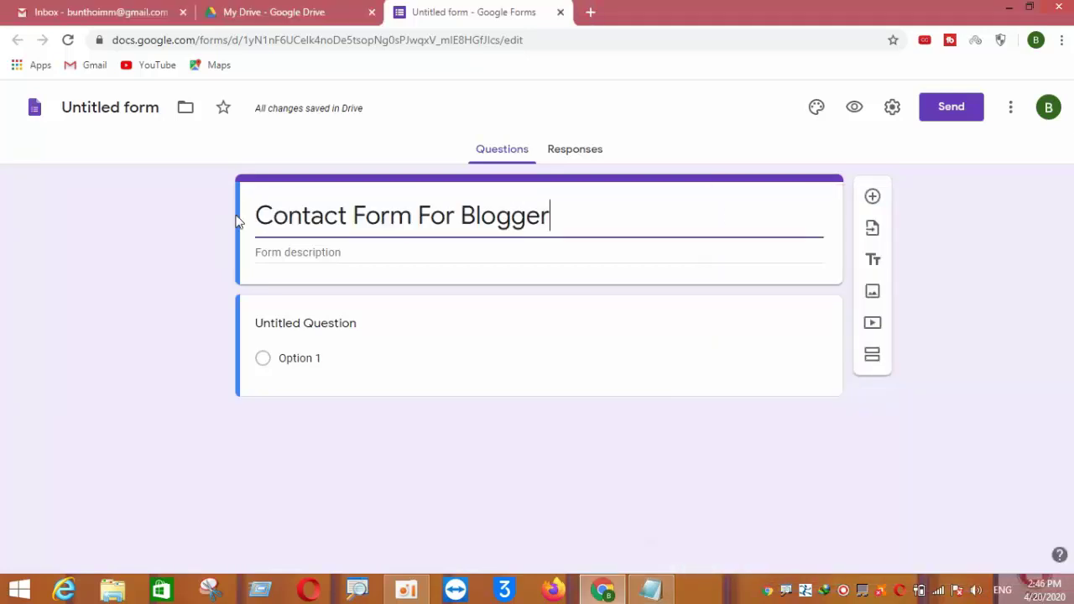
pyautogui.click(281, 252)
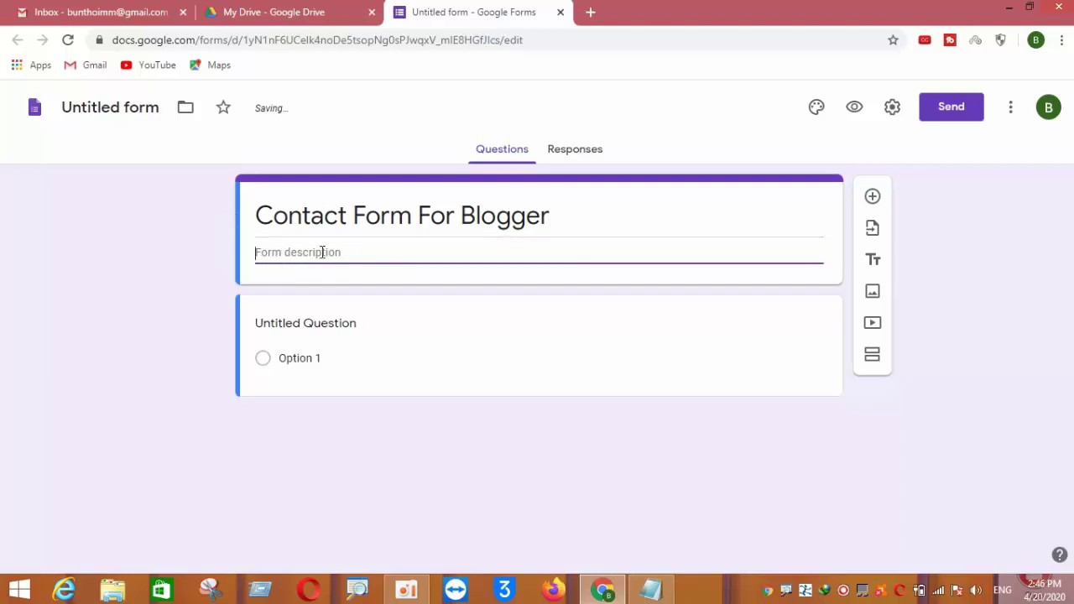
# Paste 'This is my contact form for my blogger blogs' as the description and add a question
pyautogui.click(651, 590)
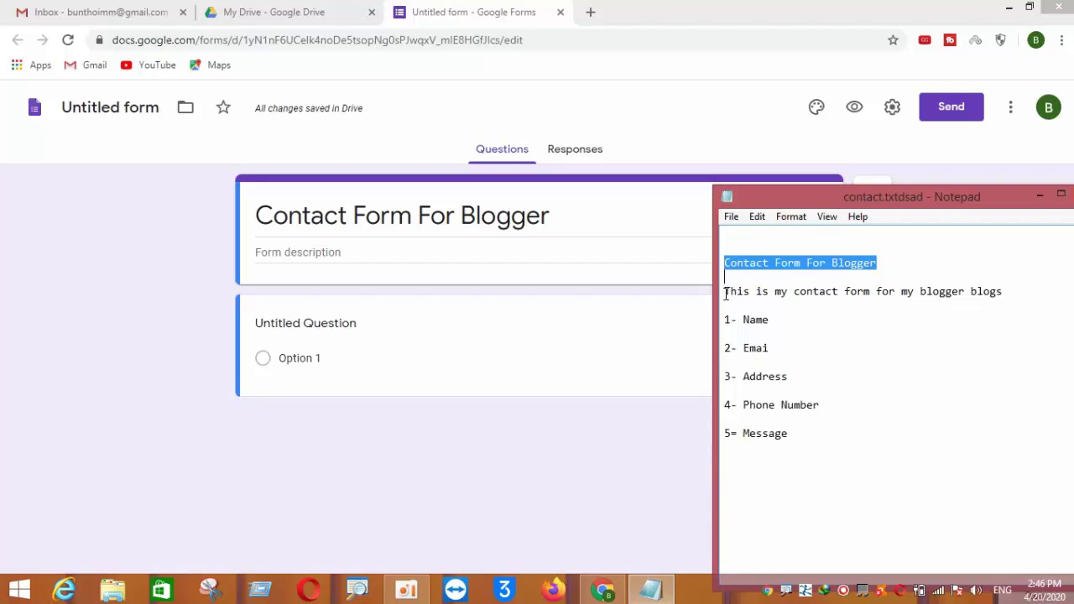
pyautogui.moveTo(725, 294); pyautogui.dragTo(1001, 294)
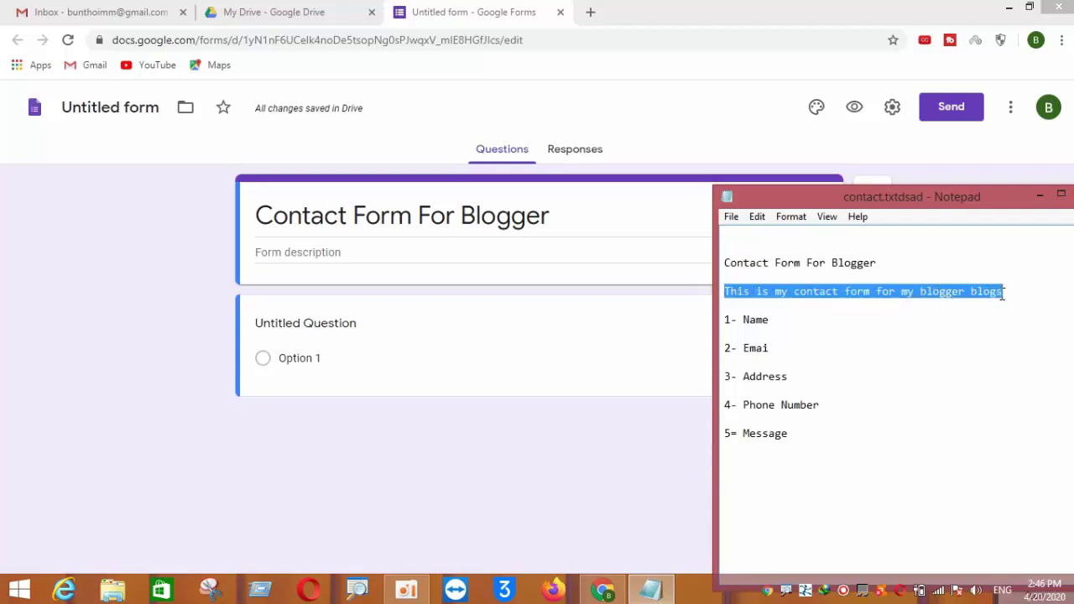
pyautogui.rightClick(963, 294)
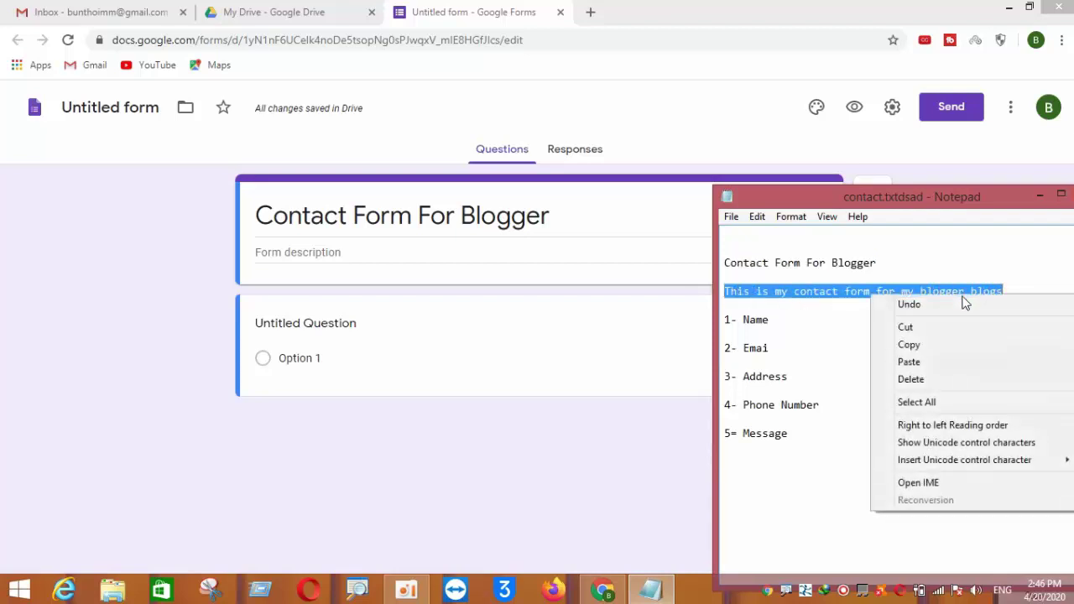
pyautogui.click(912, 345)
pyautogui.click(401, 250)
pyautogui.rightClick(391, 253)
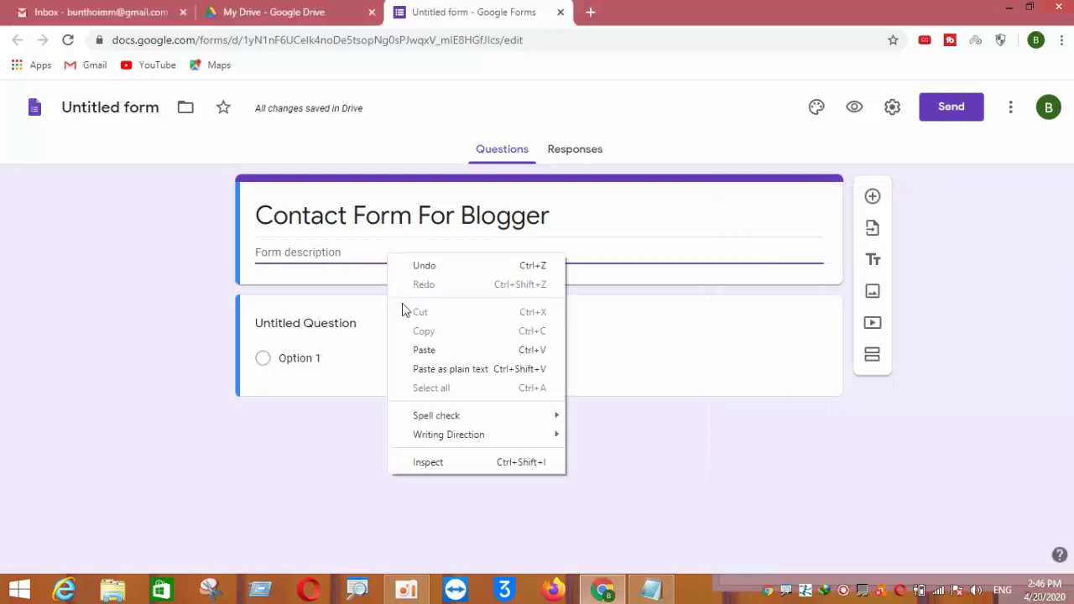
pyautogui.click(417, 349)
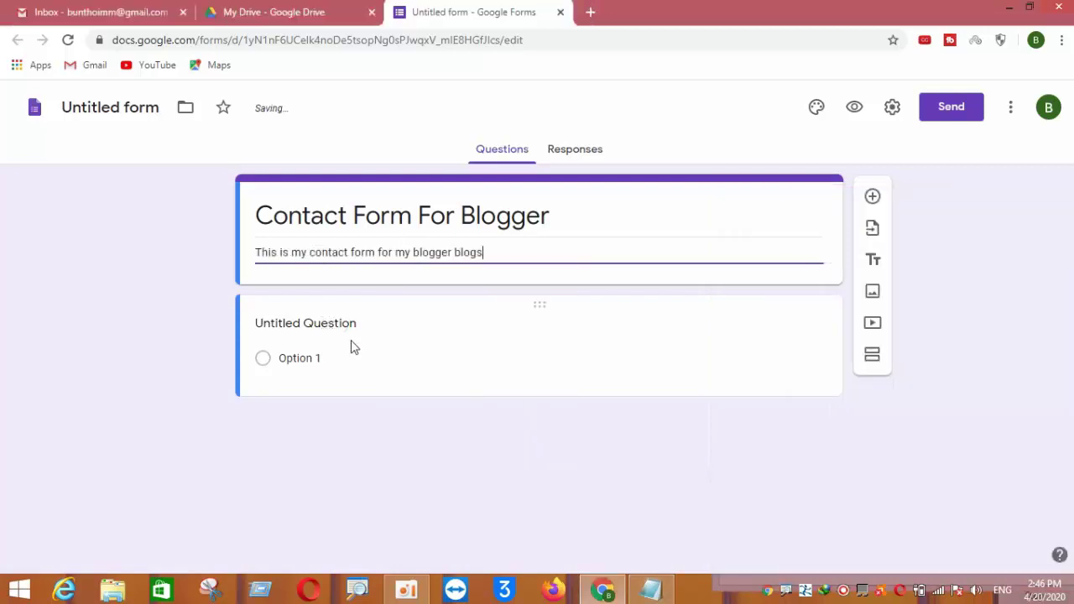
pyautogui.click(872, 196)
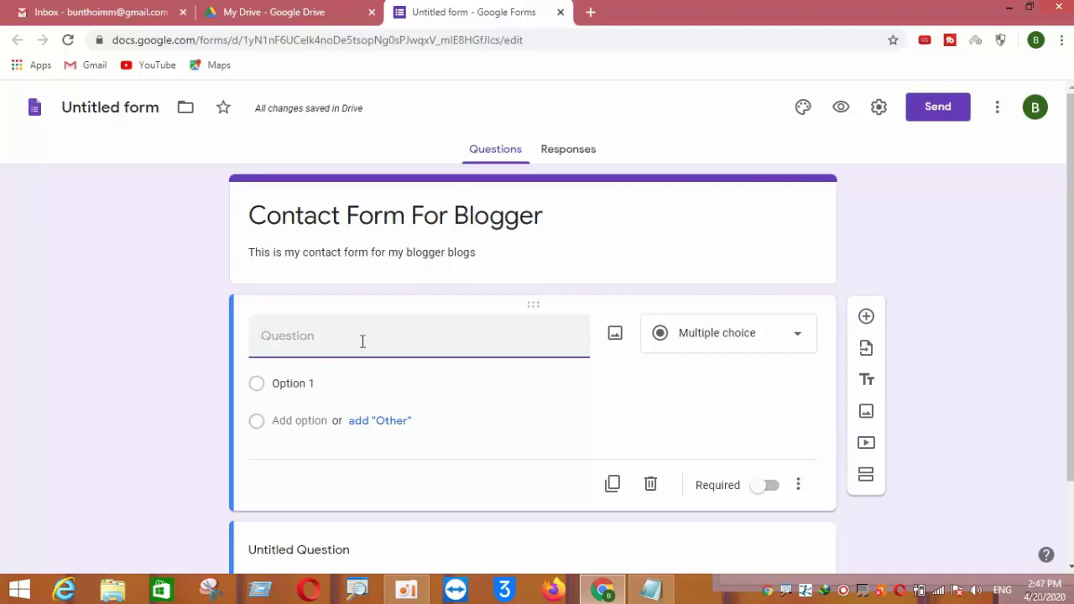
# Title the first question 'Name', set it to Short answer, and mark it required
pyautogui.click(650, 589)
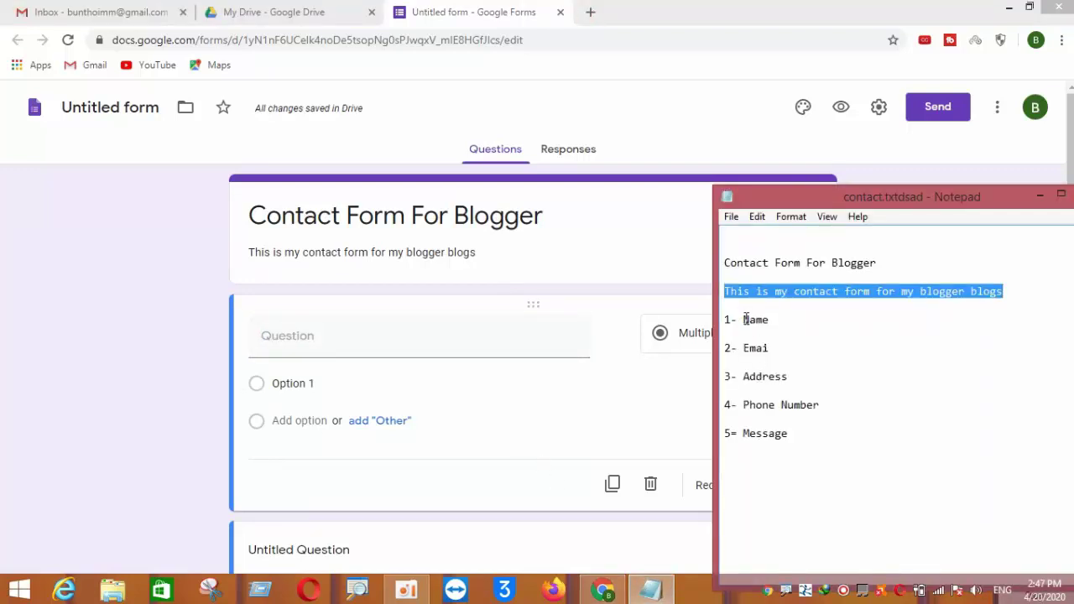
pyautogui.moveTo(745, 319); pyautogui.dragTo(771, 318)
pyautogui.rightClick(771, 320)
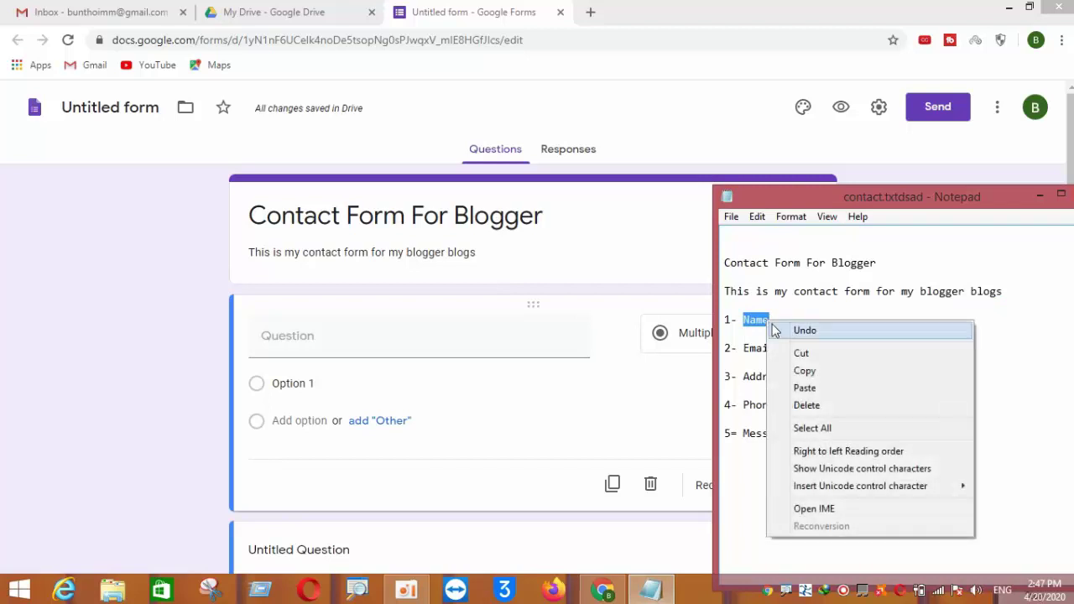
pyautogui.click(797, 370)
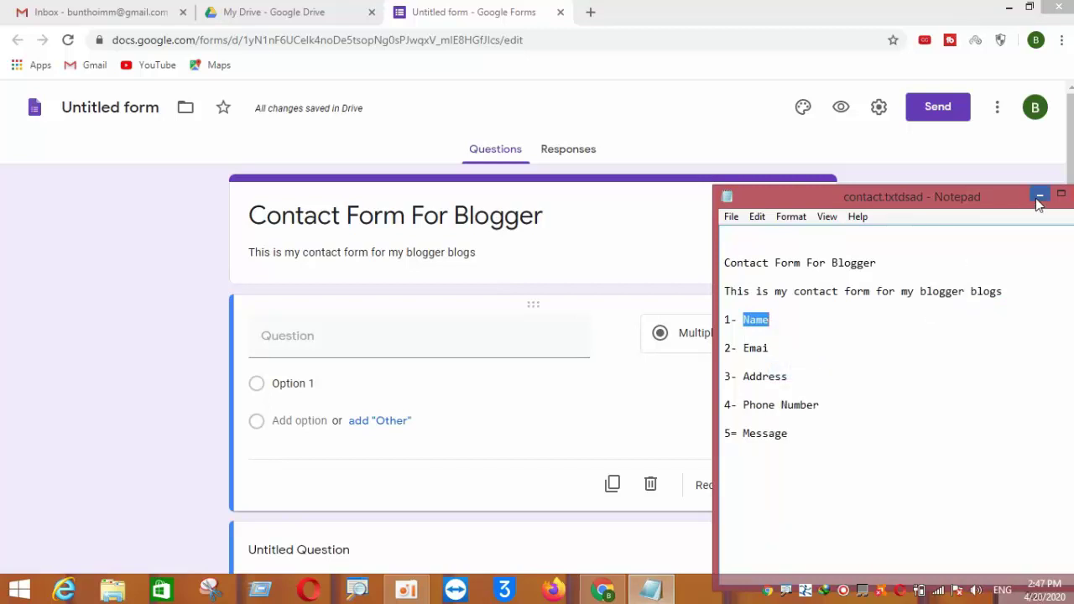
pyautogui.click(1039, 195)
pyautogui.rightClick(279, 348)
pyautogui.click(308, 443)
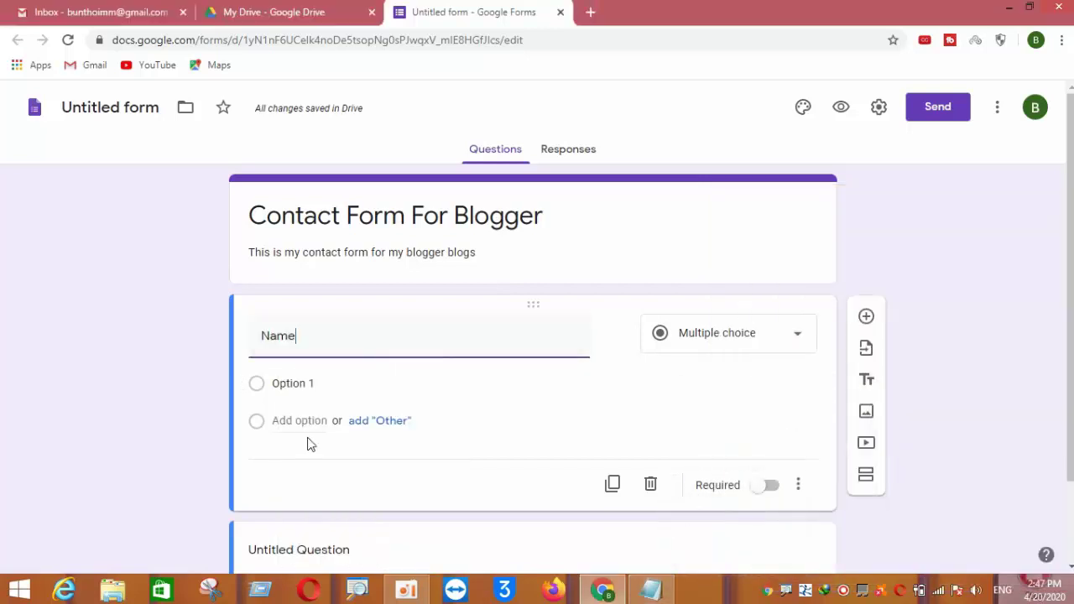
pyautogui.click(801, 339)
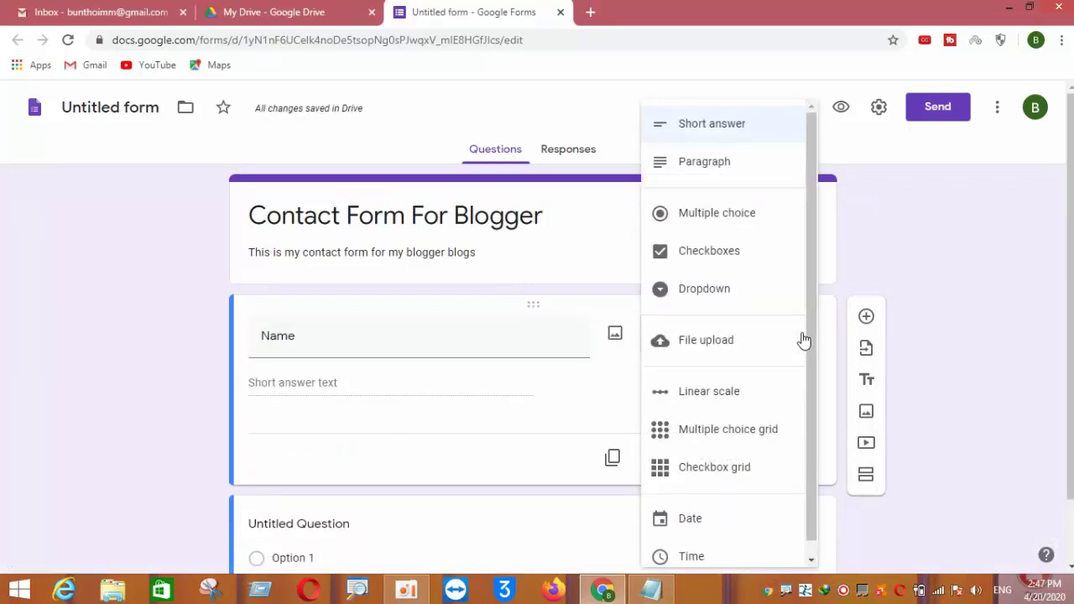
pyautogui.click(712, 133)
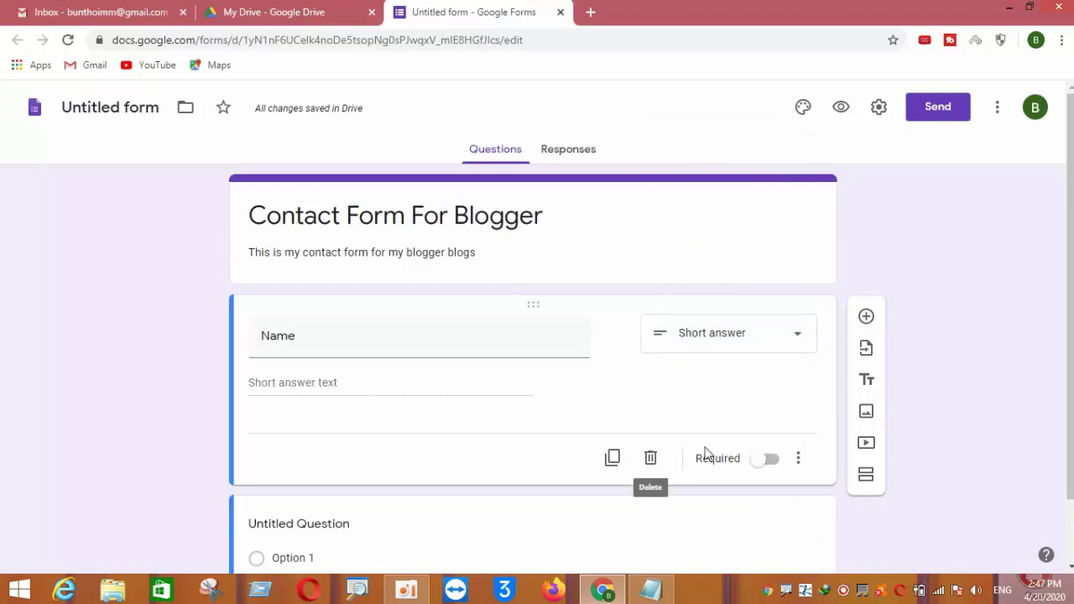
pyautogui.click(766, 461)
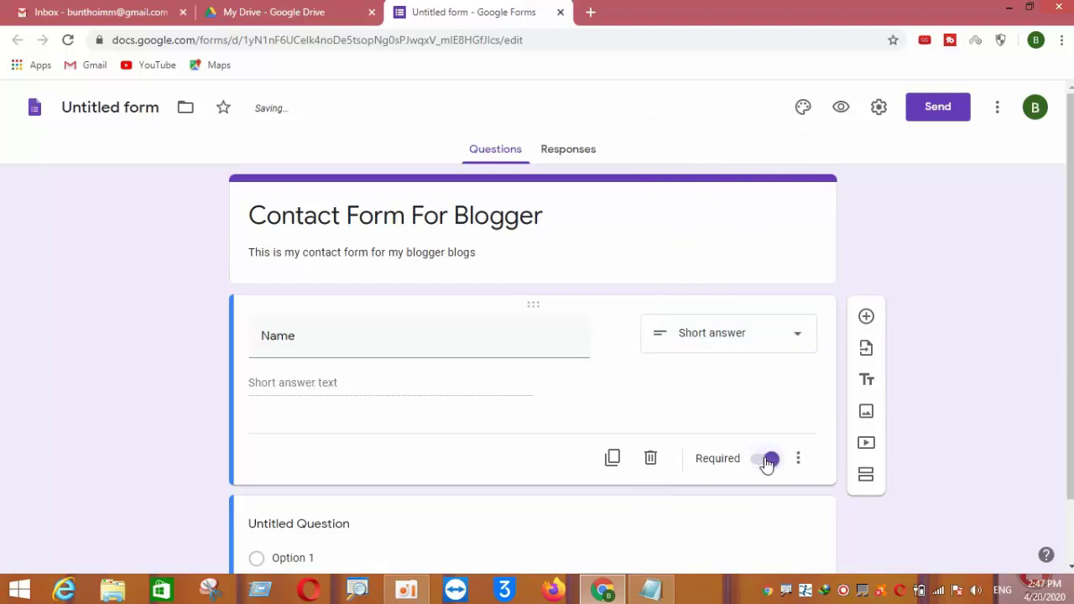
pyautogui.scroll(-1, 728, 437)
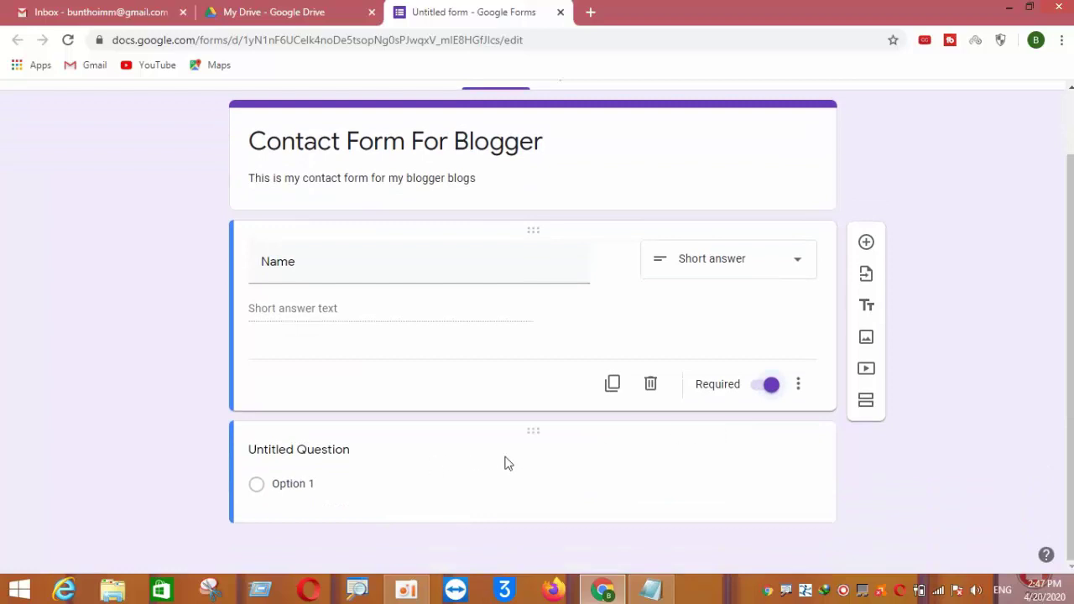
# Add a question below Name and paste 'Email' from the notes as its title
pyautogui.click(865, 242)
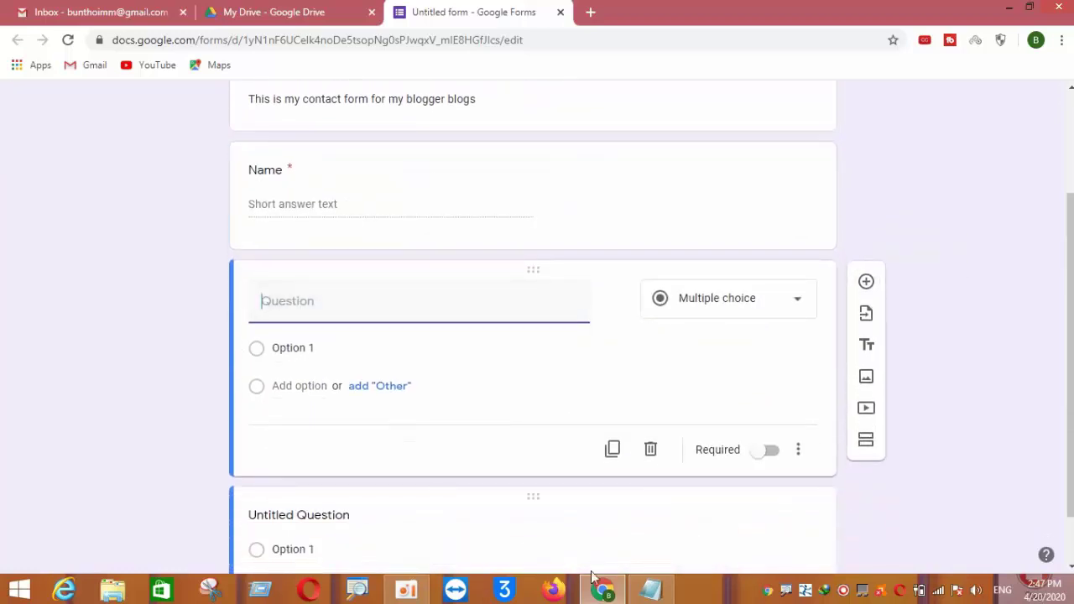
pyautogui.click(649, 589)
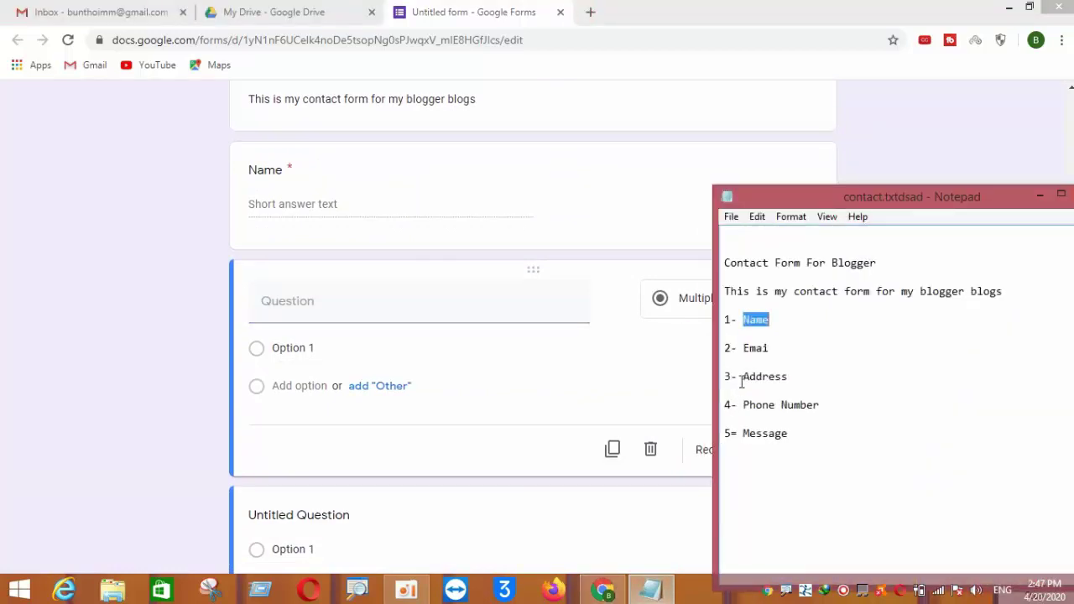
pyautogui.click(771, 349)
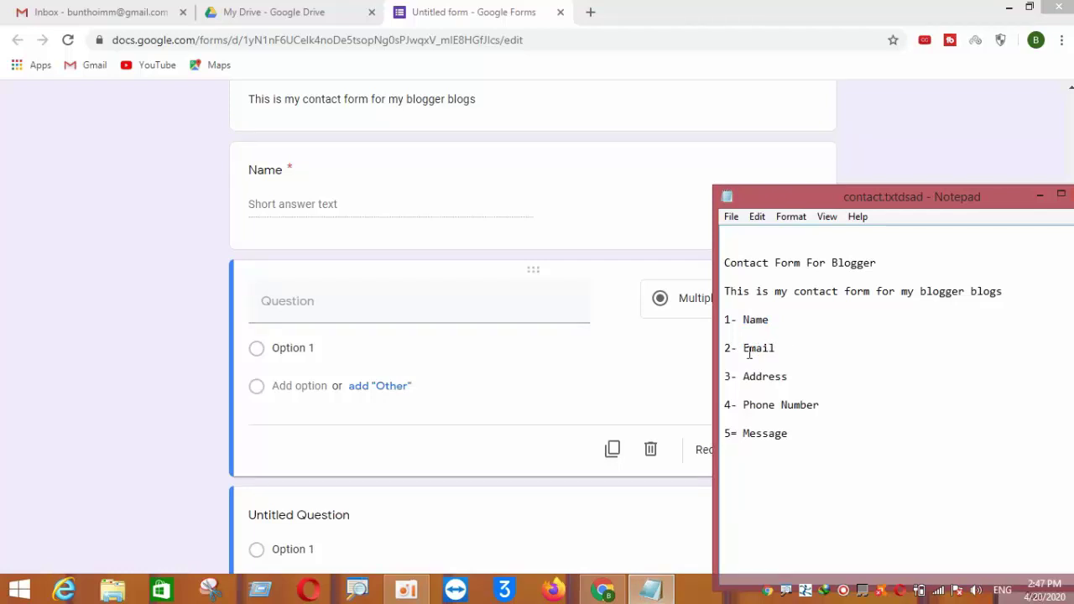
pyautogui.moveTo(742, 348); pyautogui.dragTo(789, 347)
pyautogui.rightClick(777, 348)
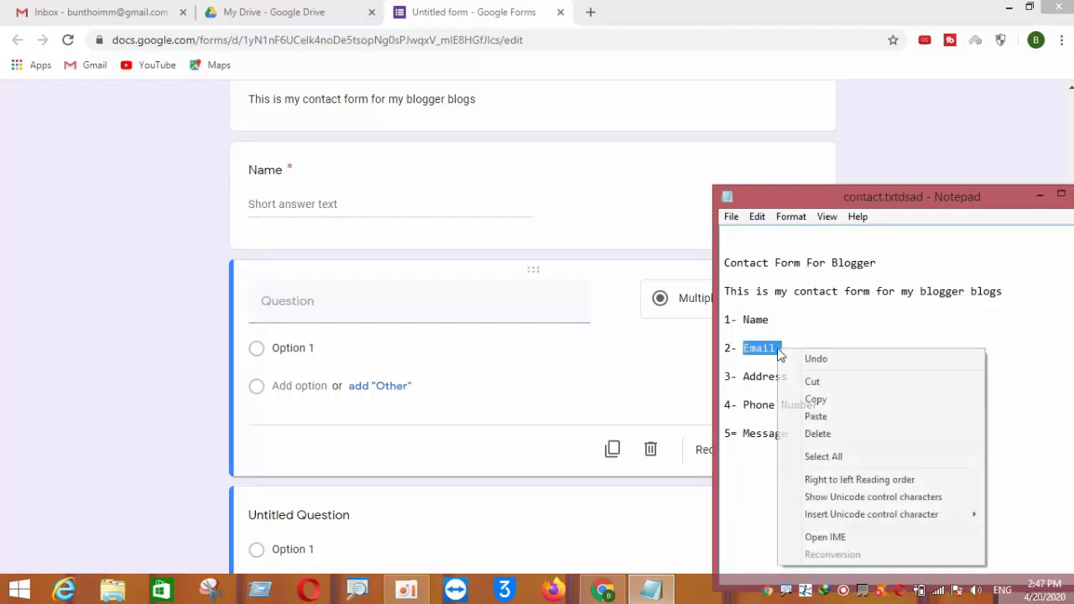
pyautogui.click(812, 399)
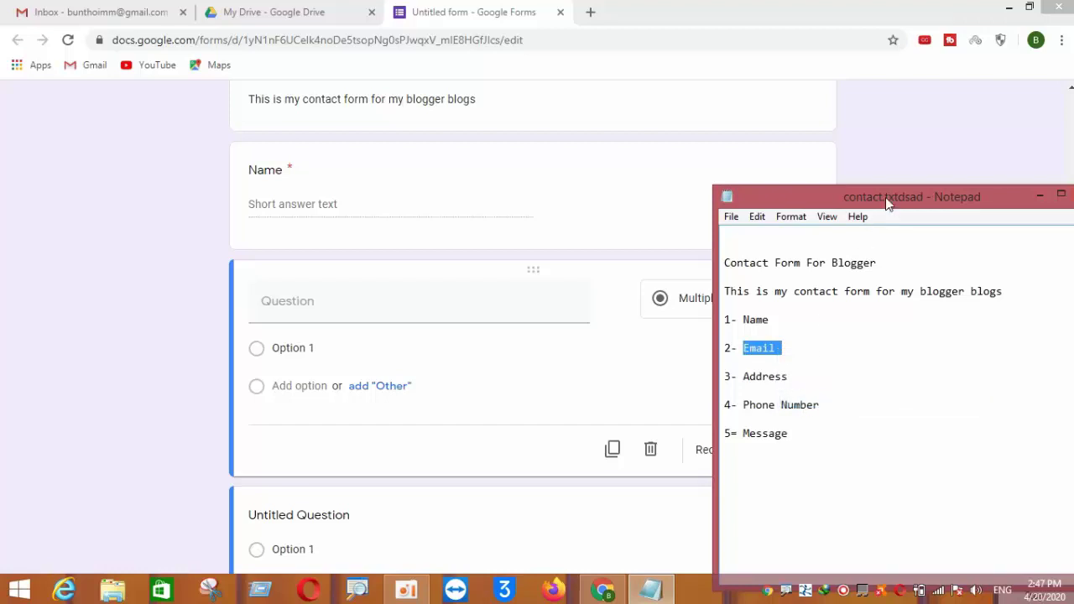
pyautogui.click(1039, 197)
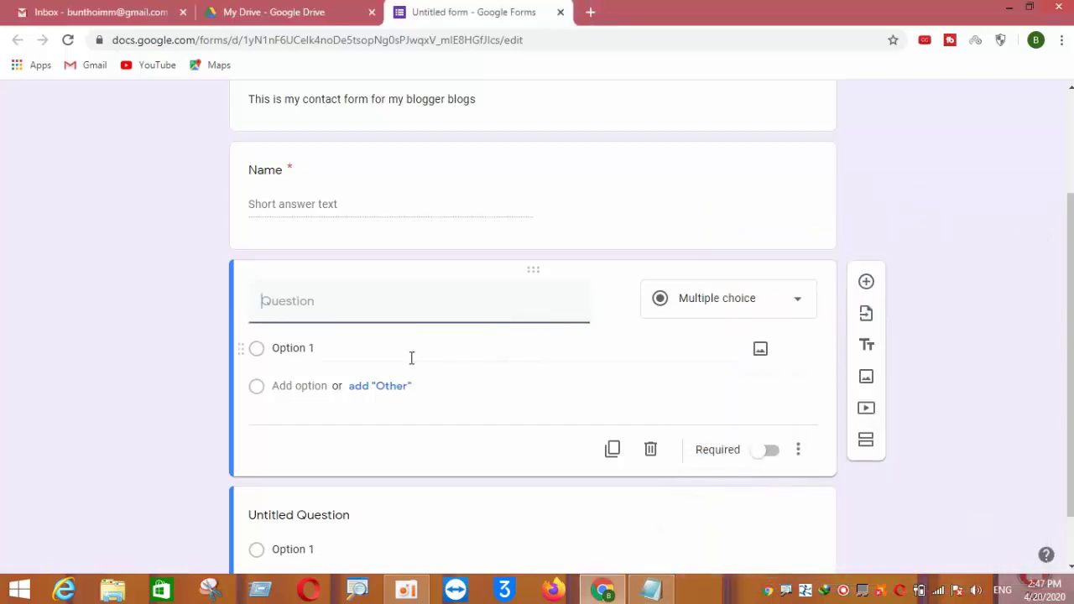
pyautogui.rightClick(286, 312)
pyautogui.click(314, 406)
# Make Email a required Short answer question and add another blank question
pyautogui.click(679, 314)
pyautogui.click(707, 129)
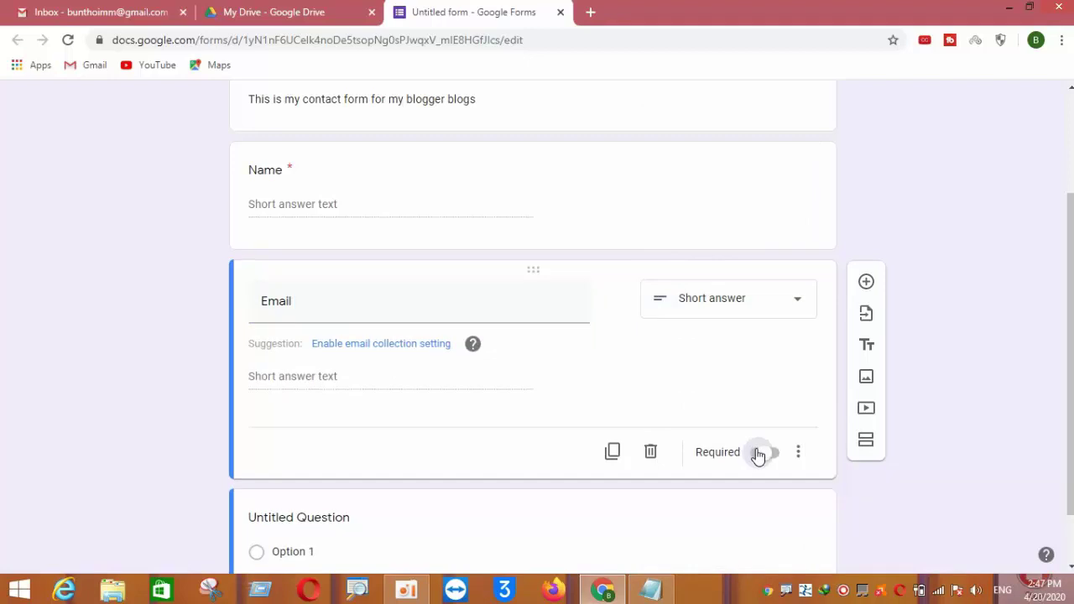
pyautogui.click(767, 452)
pyautogui.scroll(-1, 695, 430)
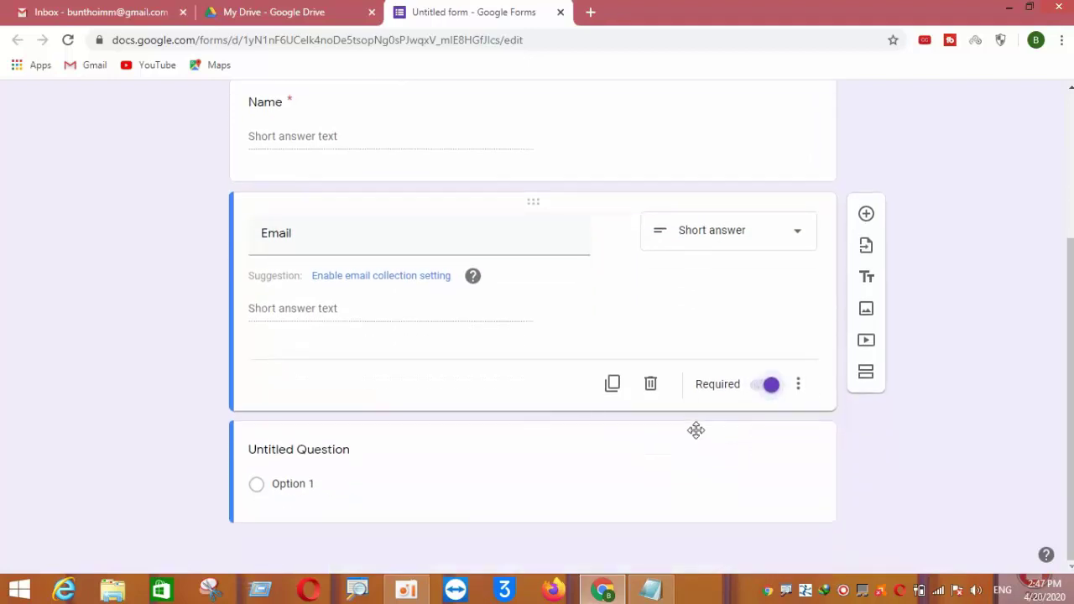
pyautogui.click(866, 215)
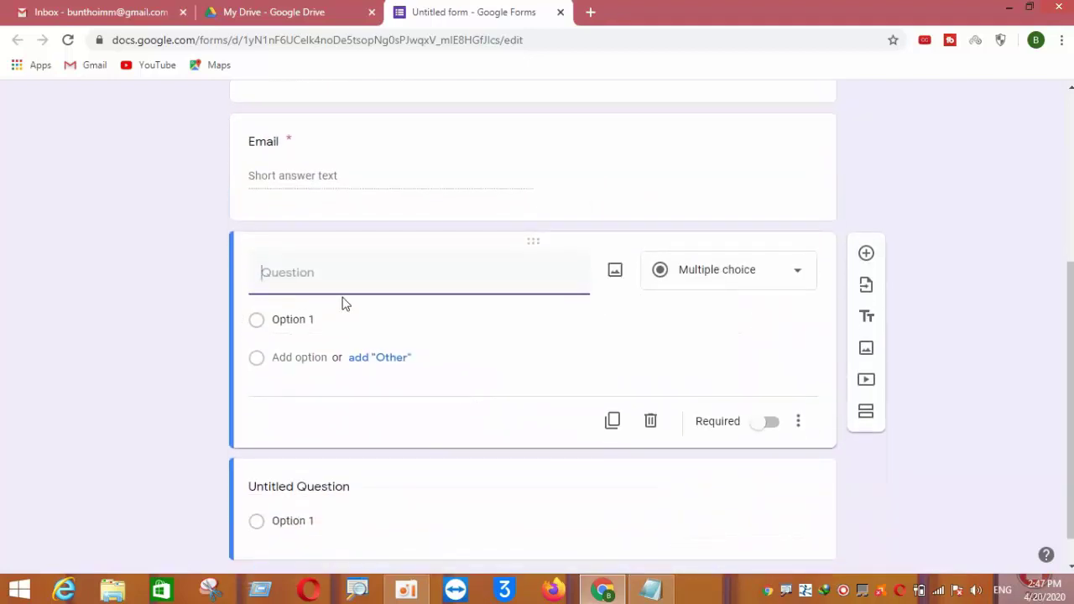
# Title the new question 'Address', set it to Paragraph, and mark it required
pyautogui.click(650, 589)
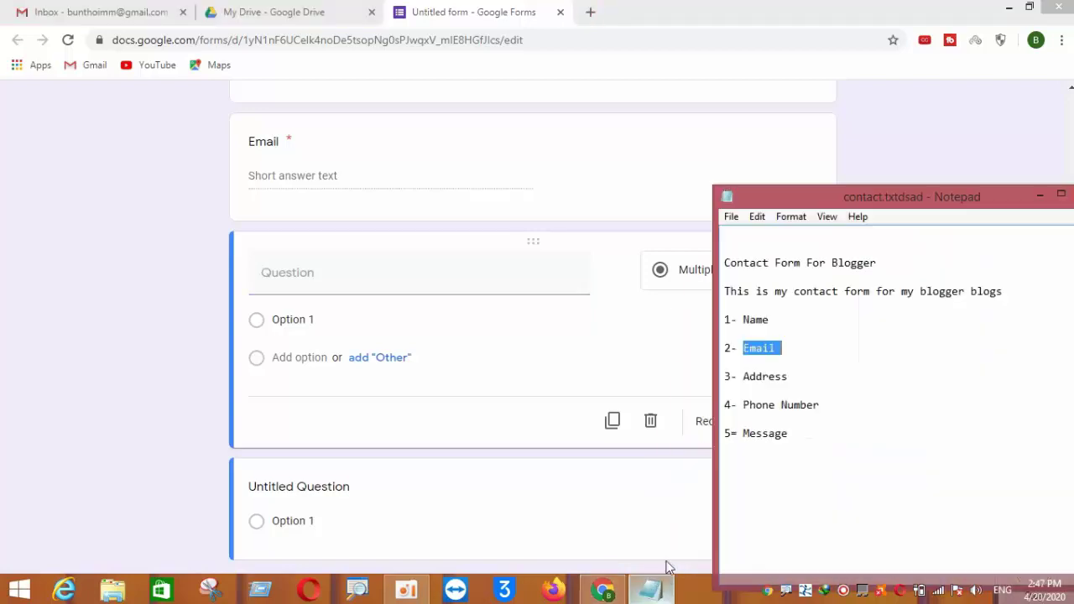
pyautogui.moveTo(742, 377); pyautogui.dragTo(789, 378)
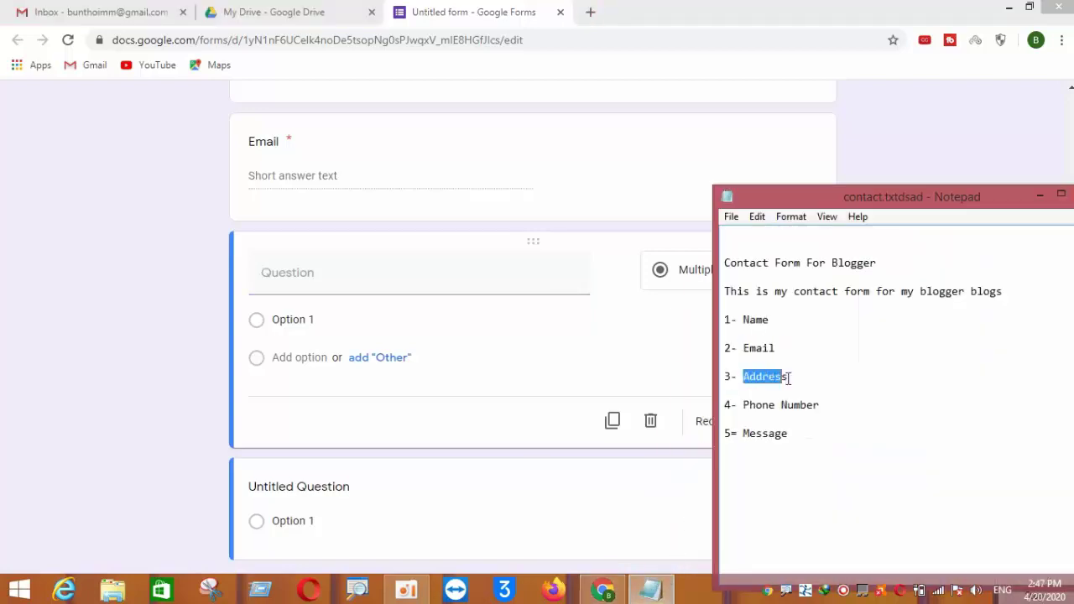
pyautogui.rightClick(776, 382)
pyautogui.click(810, 211)
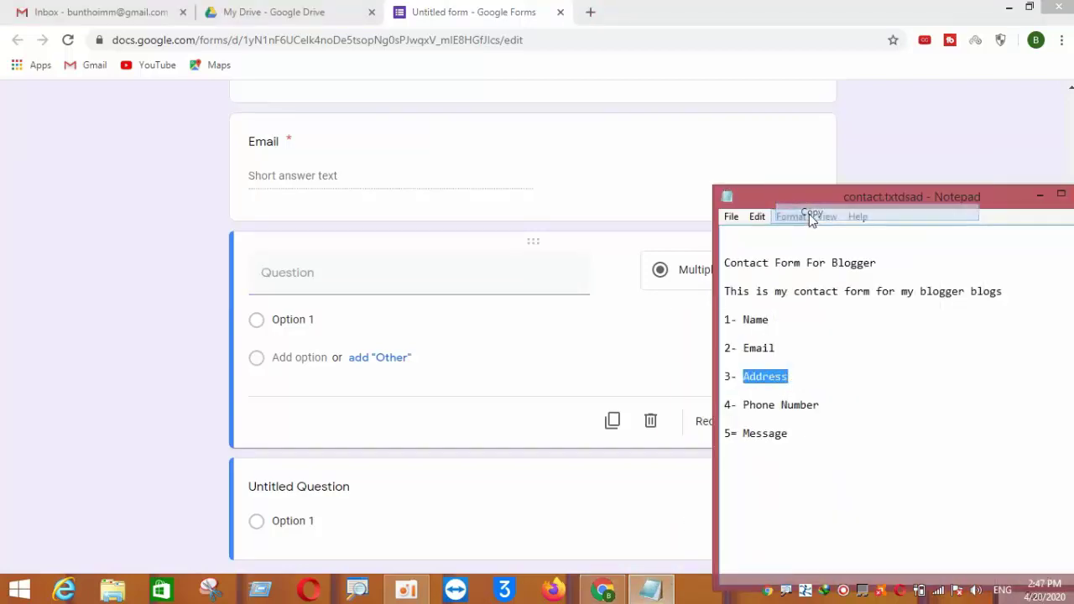
pyautogui.click(1038, 198)
pyautogui.rightClick(316, 287)
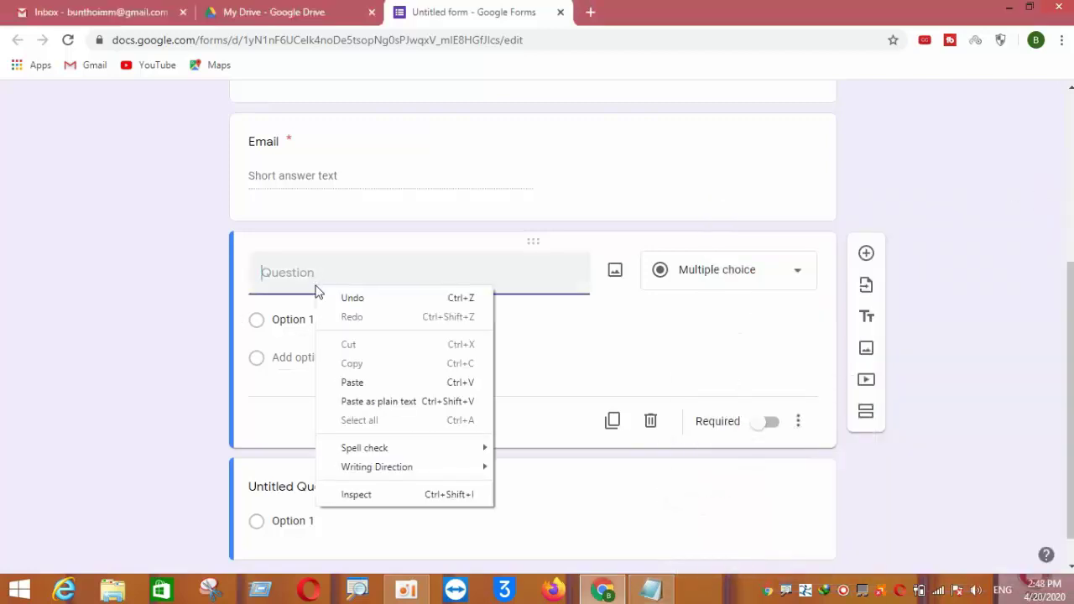
pyautogui.click(352, 383)
pyautogui.click(710, 272)
pyautogui.click(712, 227)
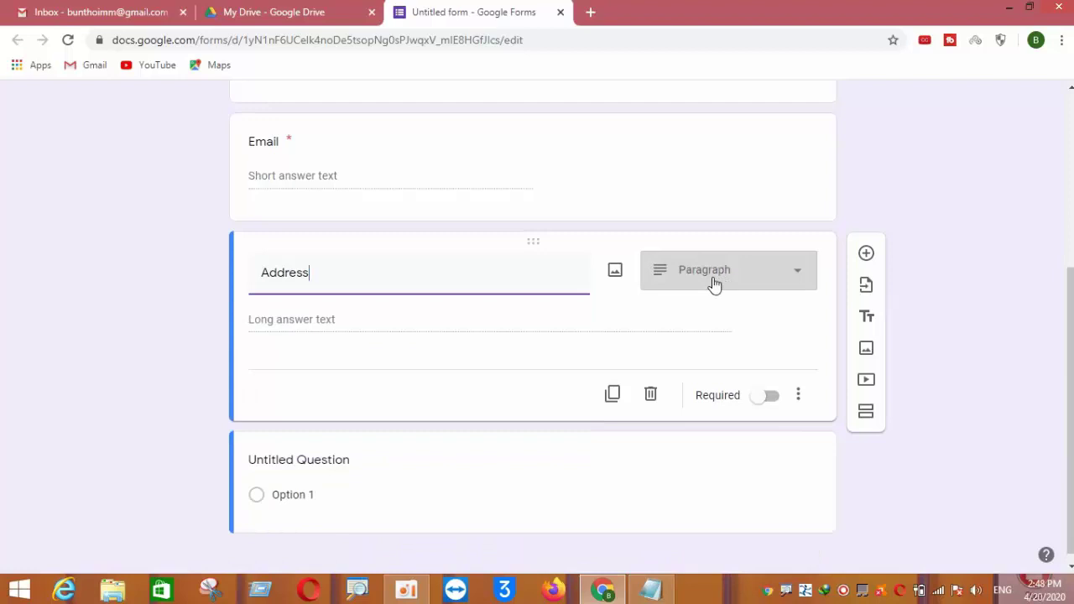
pyautogui.click(765, 401)
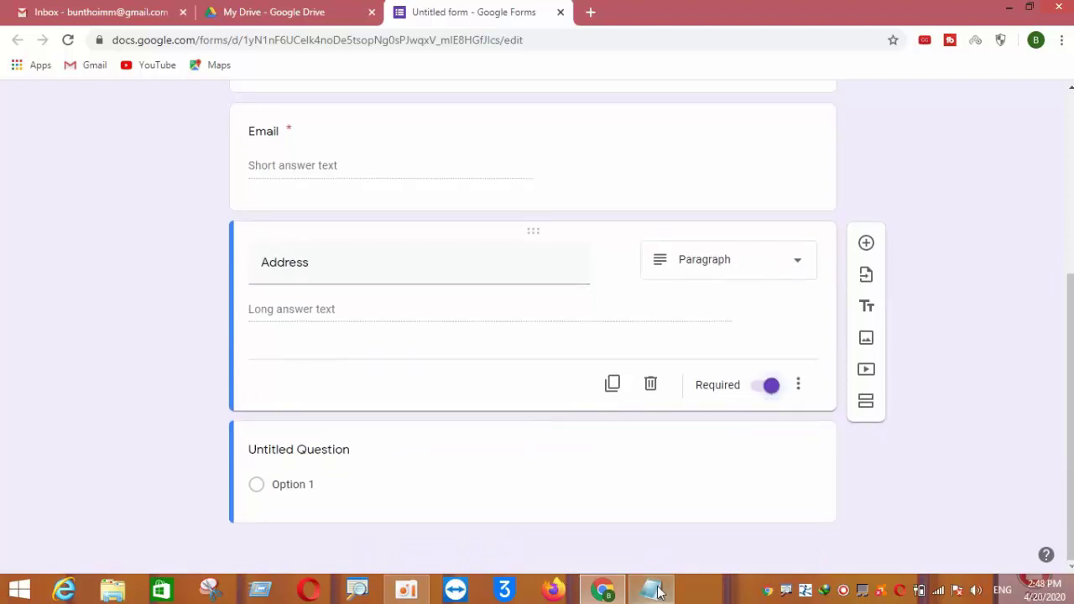
# Copy 'Phone Number' from the Notepad field list
pyautogui.click(663, 593)
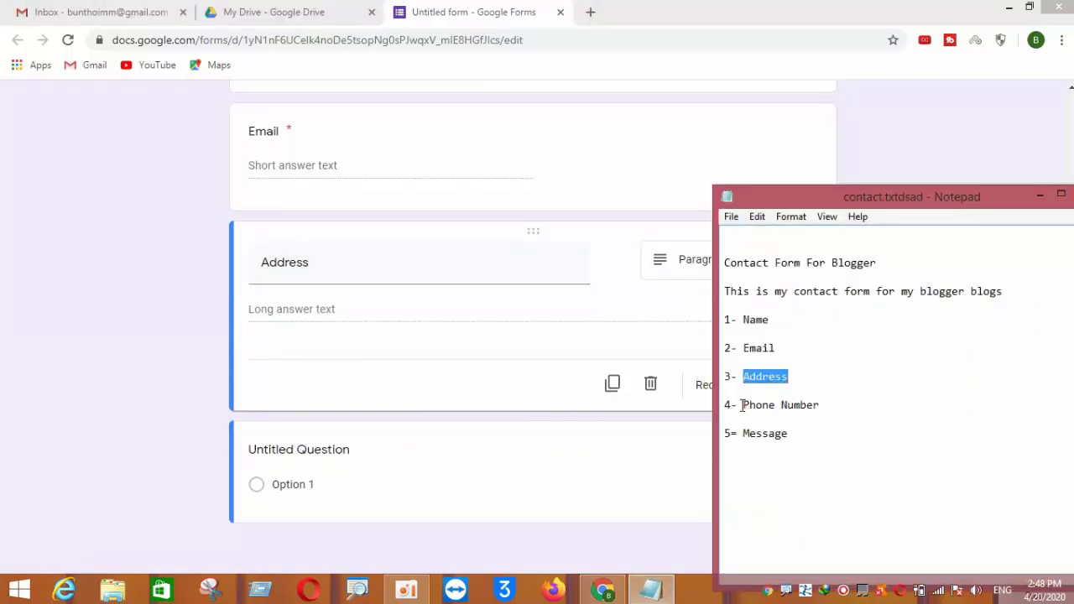
pyautogui.moveTo(742, 407); pyautogui.dragTo(827, 405)
pyautogui.rightClick(816, 406)
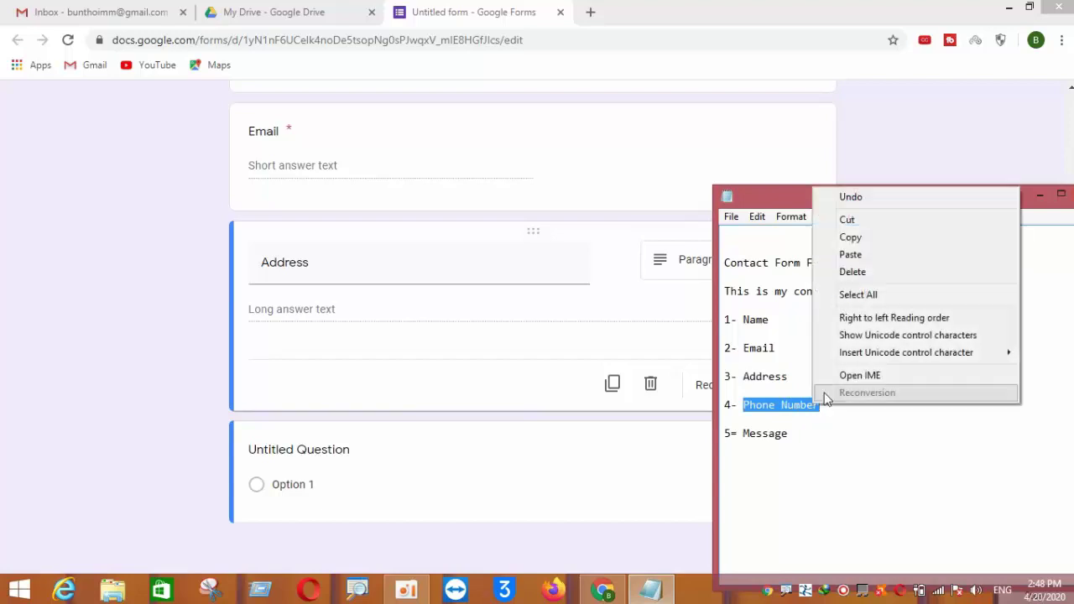
pyautogui.click(849, 238)
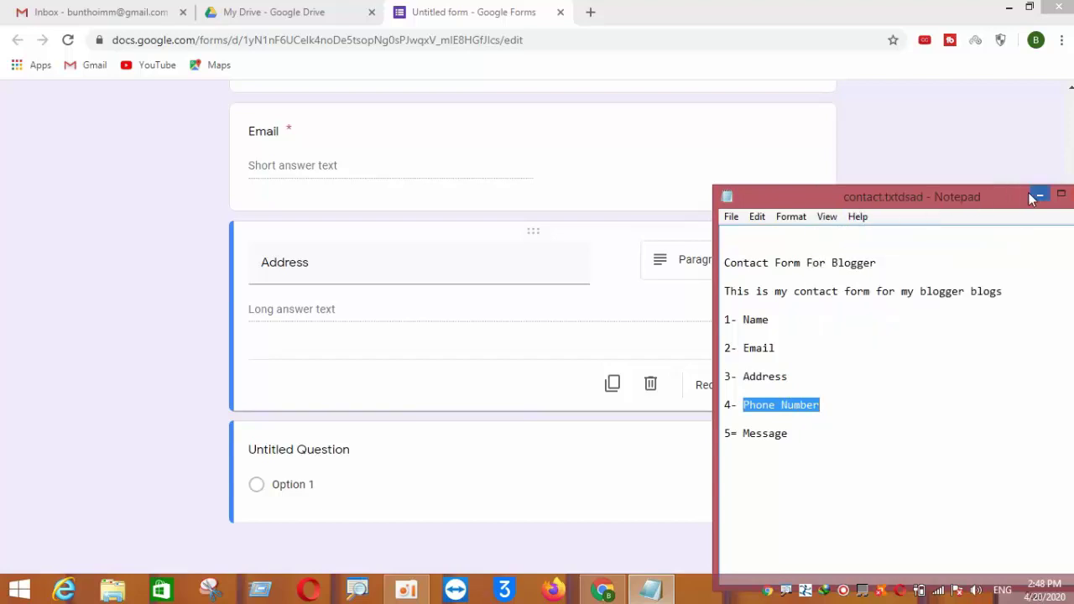
pyautogui.click(1037, 196)
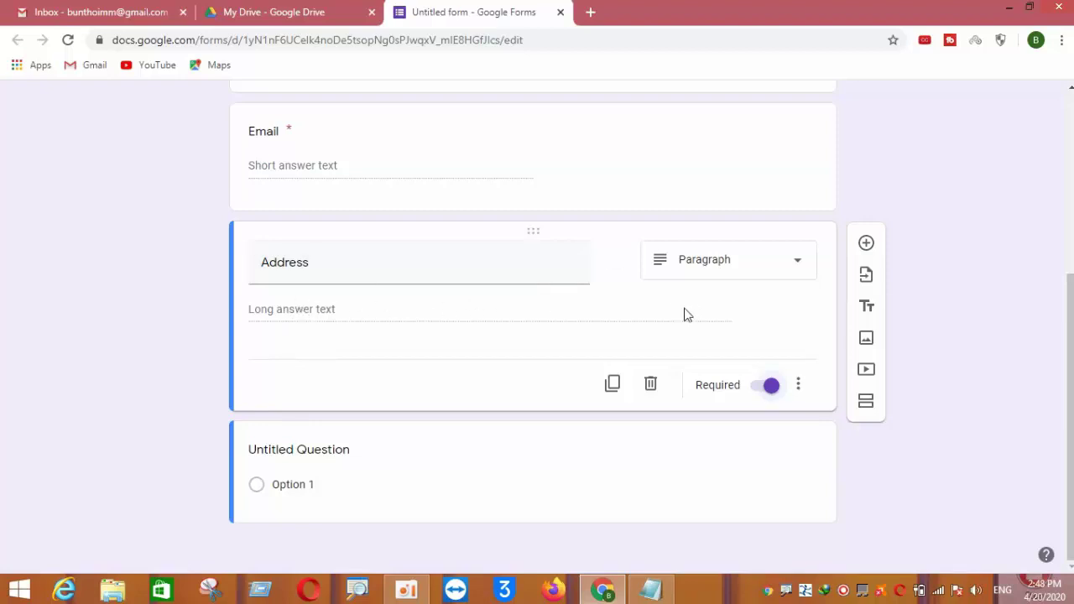
# Add a required 'Phone Number' question below Address
pyautogui.click(864, 244)
pyautogui.rightClick(288, 380)
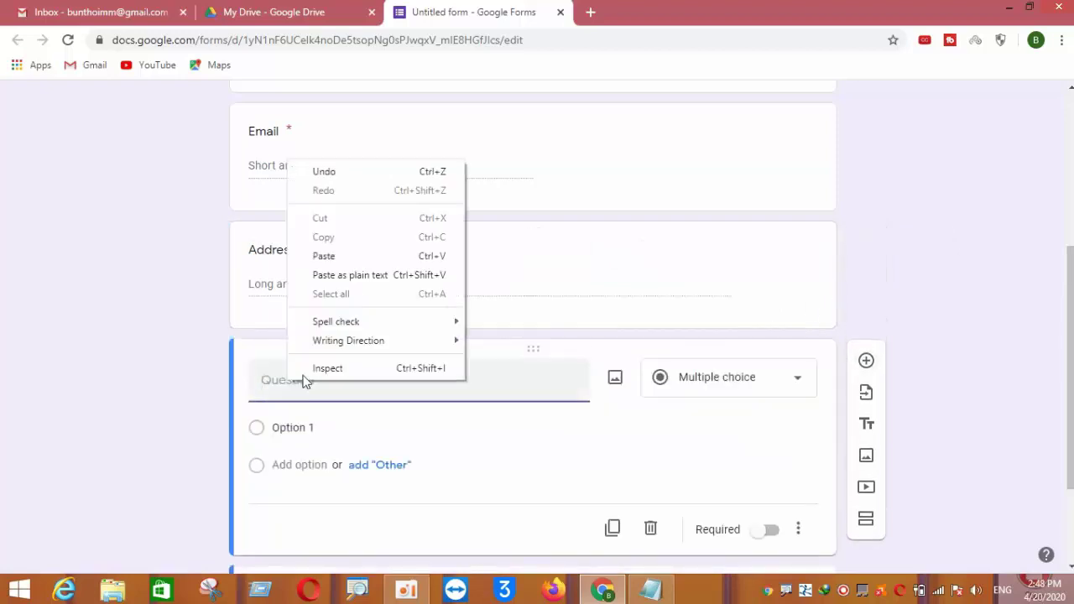
pyautogui.click(333, 254)
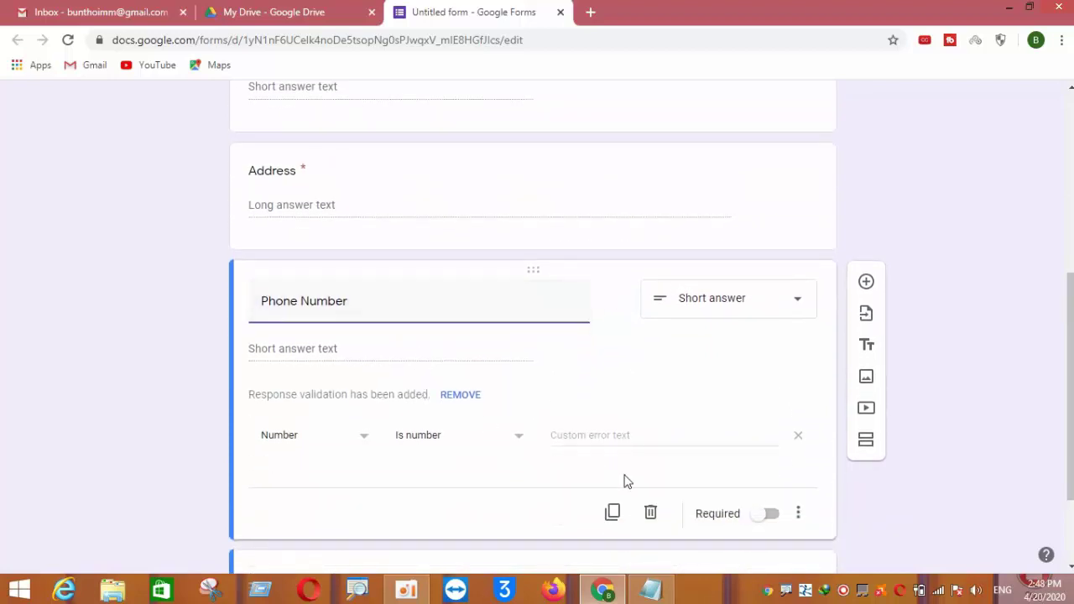
pyautogui.click(765, 514)
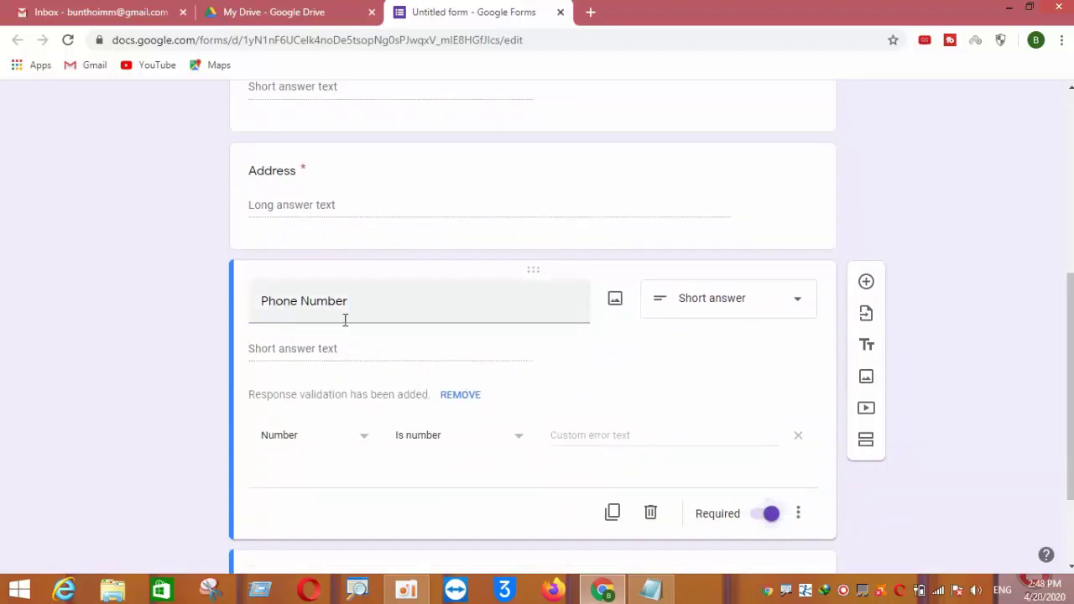
pyautogui.scroll(-1, 419, 403)
# Copy 'Message' from the notes, check the number validation error text, and add a question
pyautogui.click(651, 590)
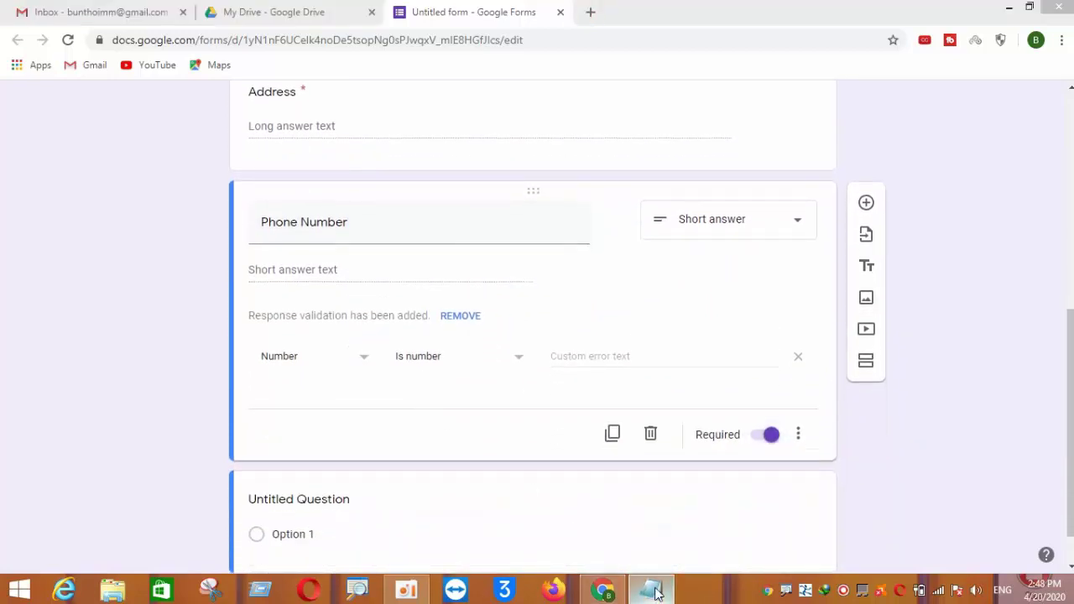
pyautogui.moveTo(743, 435); pyautogui.dragTo(794, 432)
pyautogui.rightClick(783, 429)
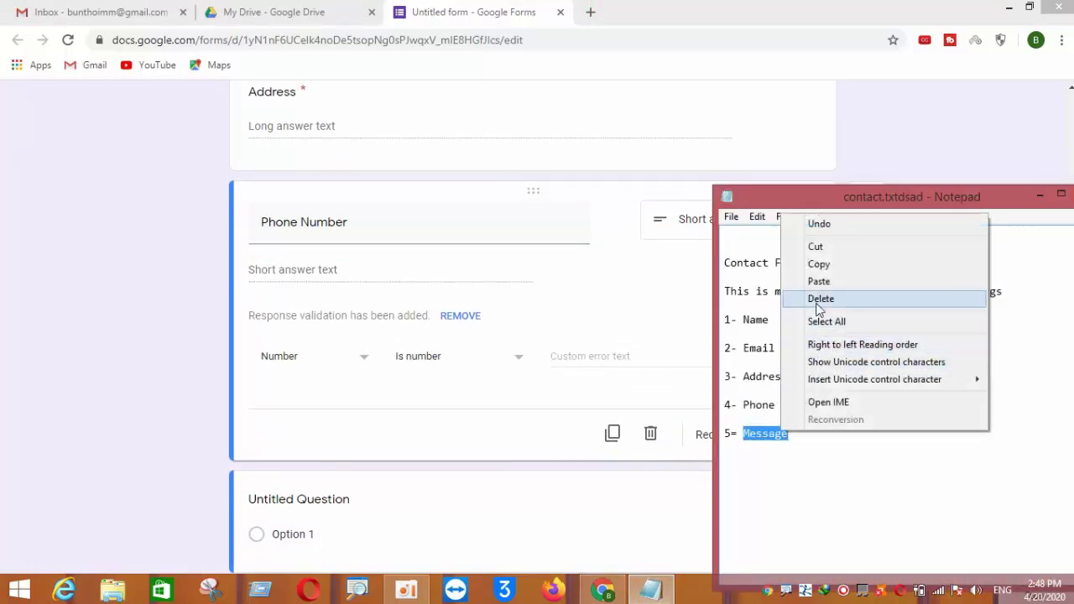
pyautogui.click(818, 265)
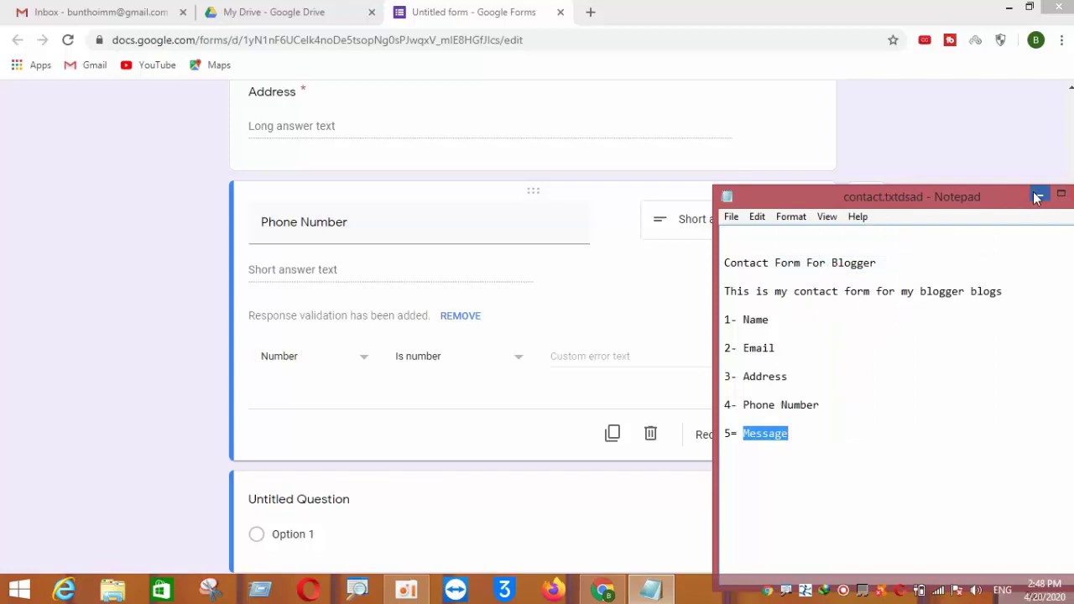
pyautogui.click(1037, 196)
pyautogui.scroll(-1, 453, 441)
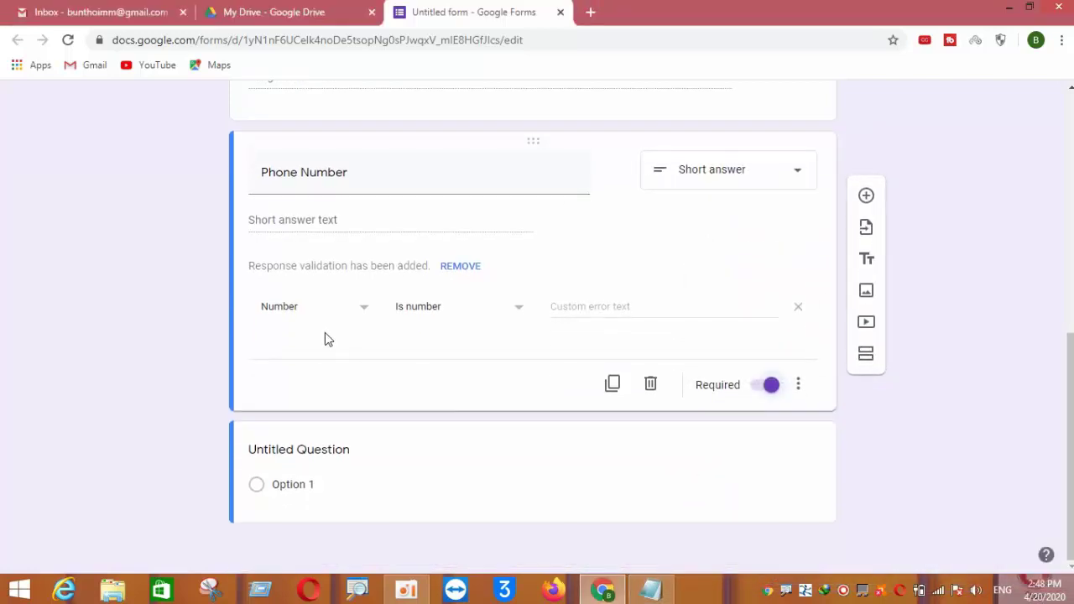
pyautogui.click(568, 307)
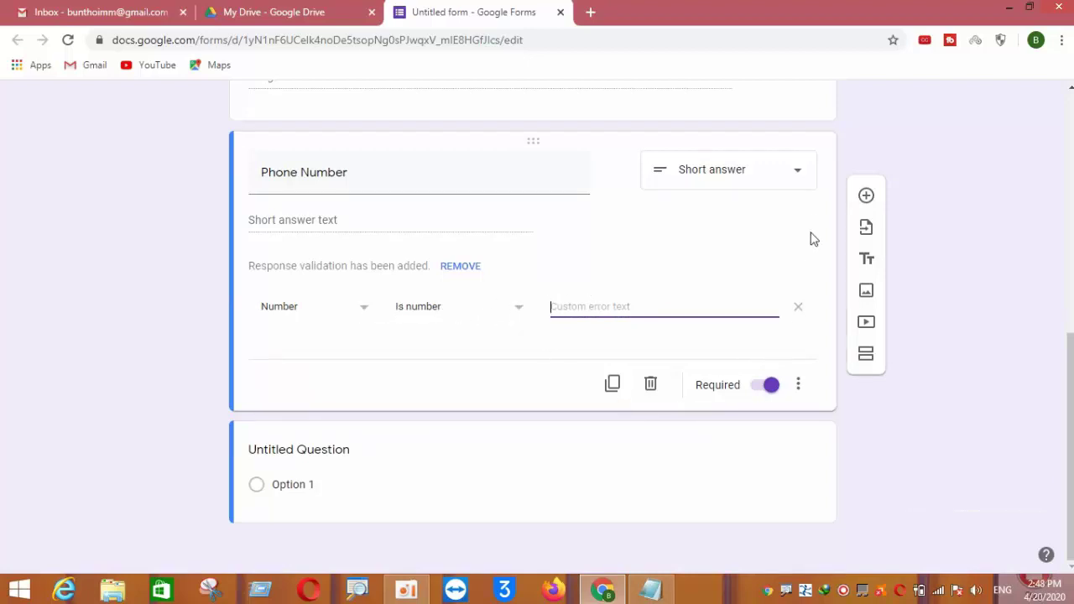
pyautogui.click(866, 196)
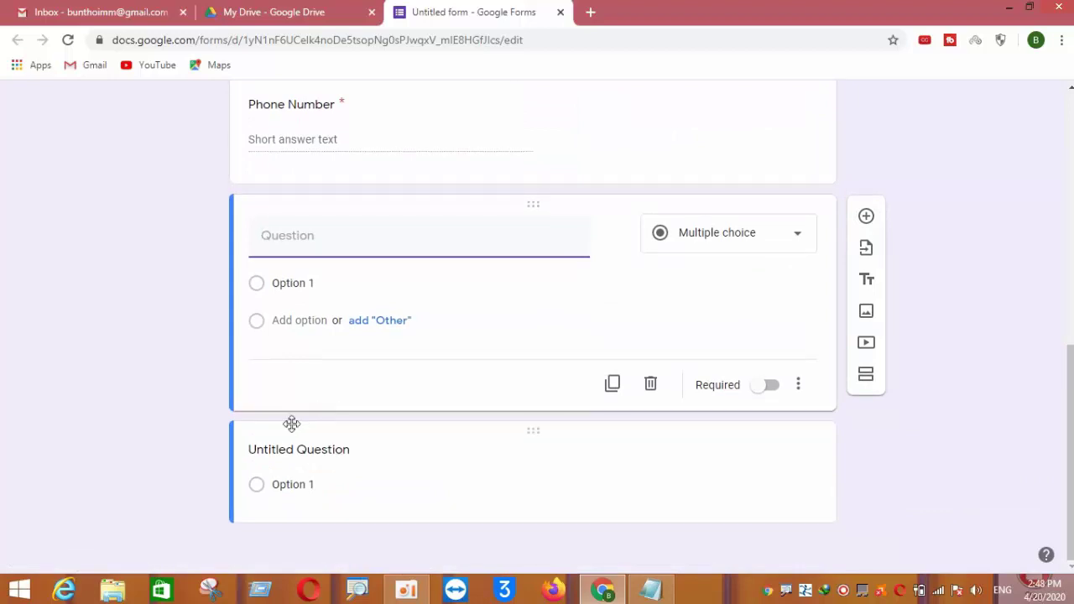
# Title the new question 'Message', set it to Paragraph, and mark it required
pyautogui.click(285, 236)
pyautogui.rightClick(293, 242)
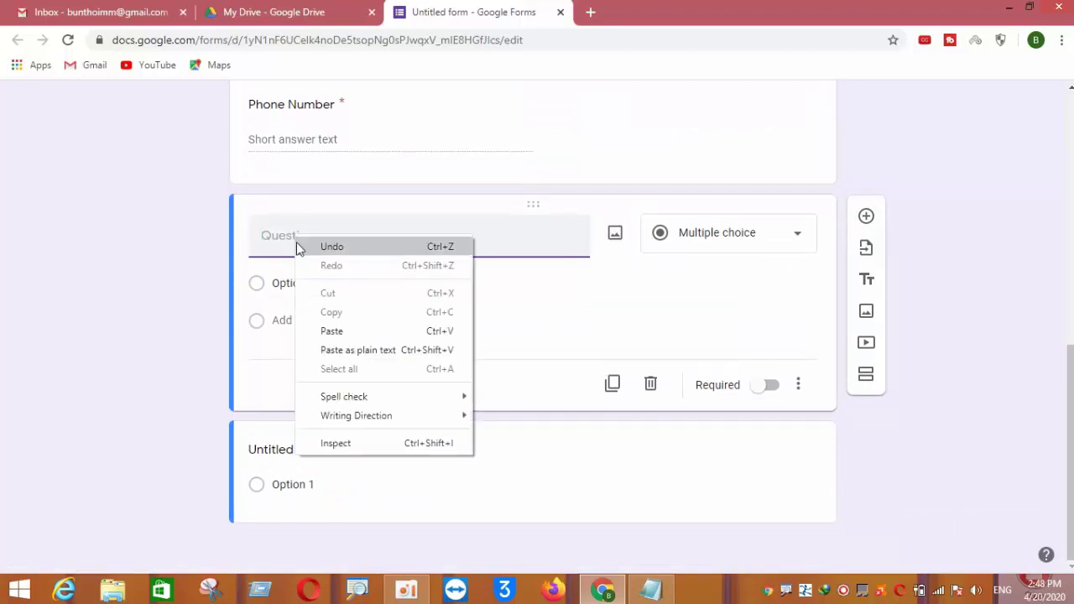
pyautogui.click(330, 329)
pyautogui.click(688, 234)
pyautogui.click(678, 259)
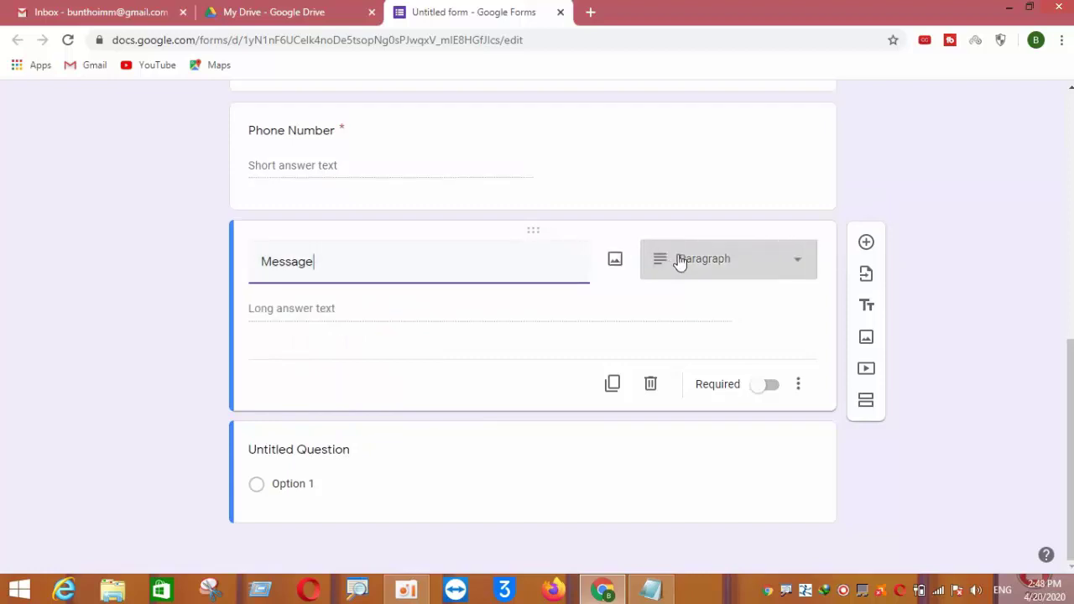
pyautogui.click(762, 386)
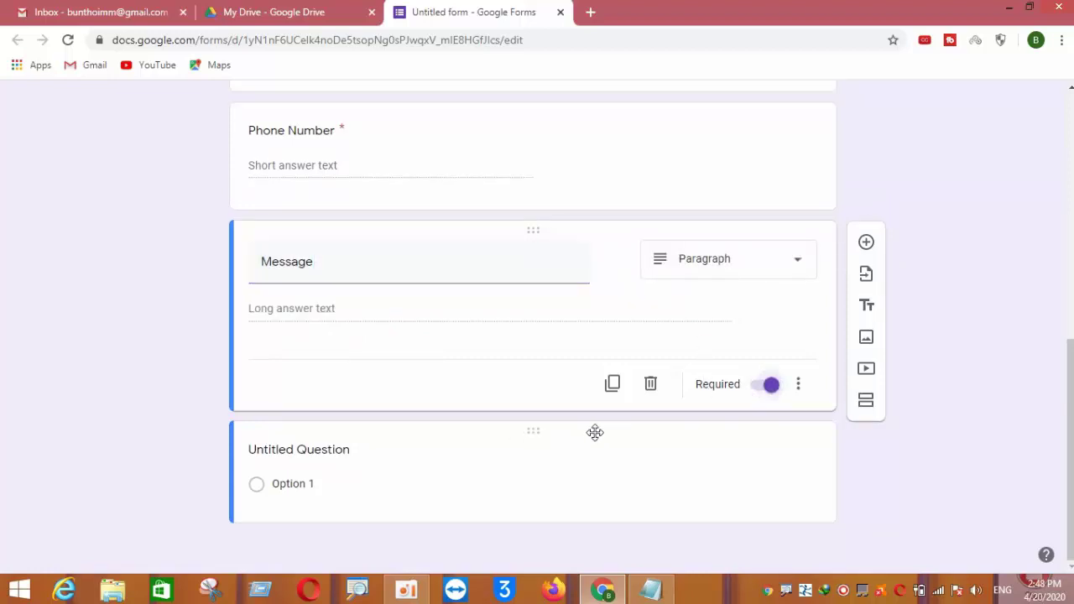
# Scroll back to the top of the form and open its preview in a new tab
pyautogui.scroll(2, 597, 419)
pyautogui.scroll(5, 525, 398)
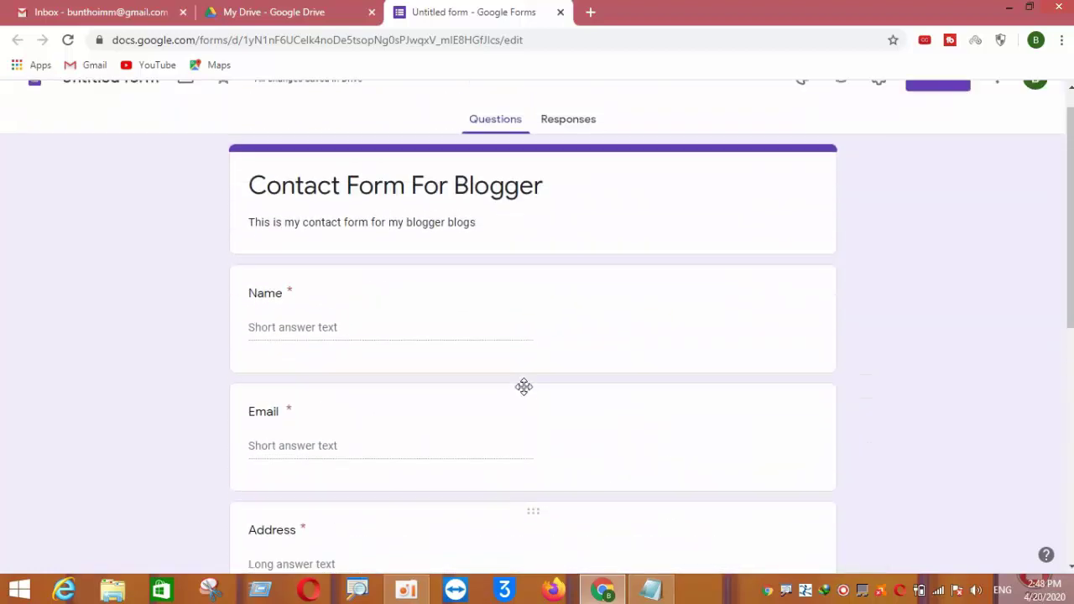
pyautogui.click(840, 107)
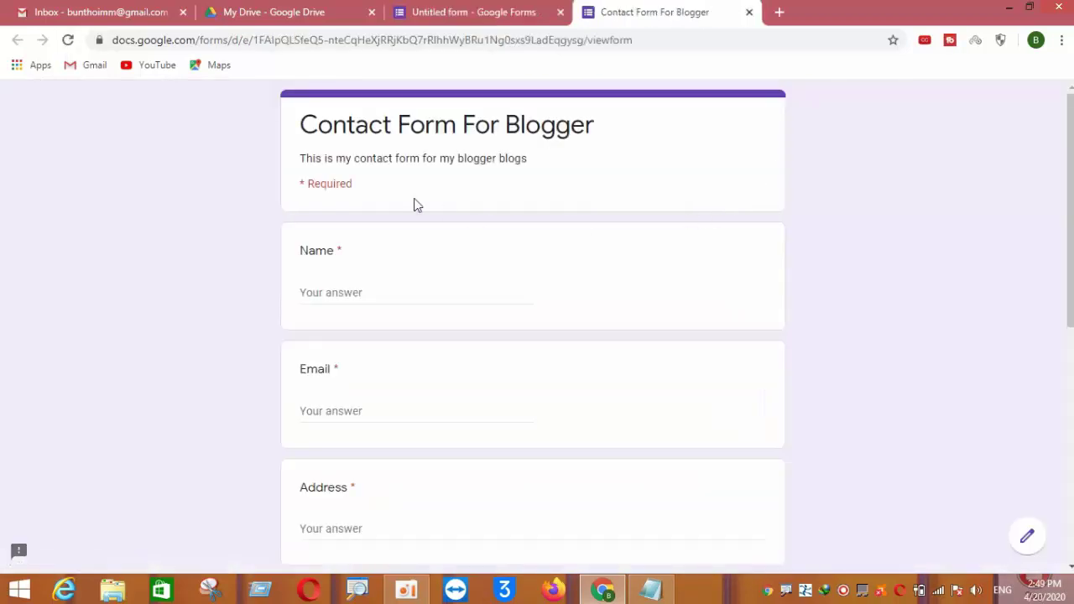
# Scroll through the live form preview, reopening it from the editor
pyautogui.scroll(-1, 312, 203)
pyautogui.scroll(1, 312, 208)
pyautogui.scroll(-6, 372, 213)
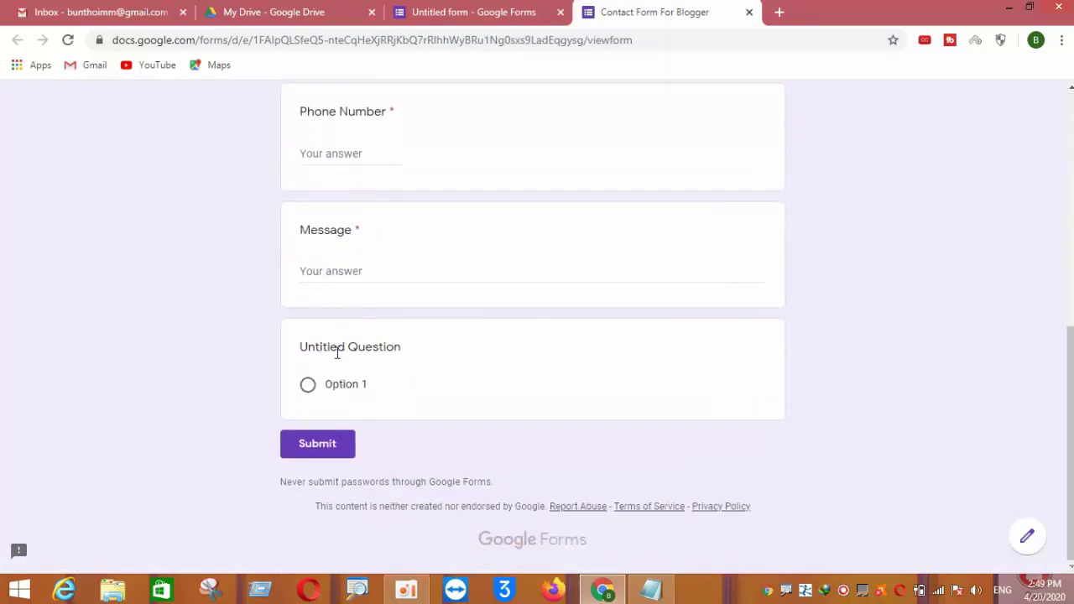
pyautogui.scroll(4, 337, 352)
pyautogui.click(453, 11)
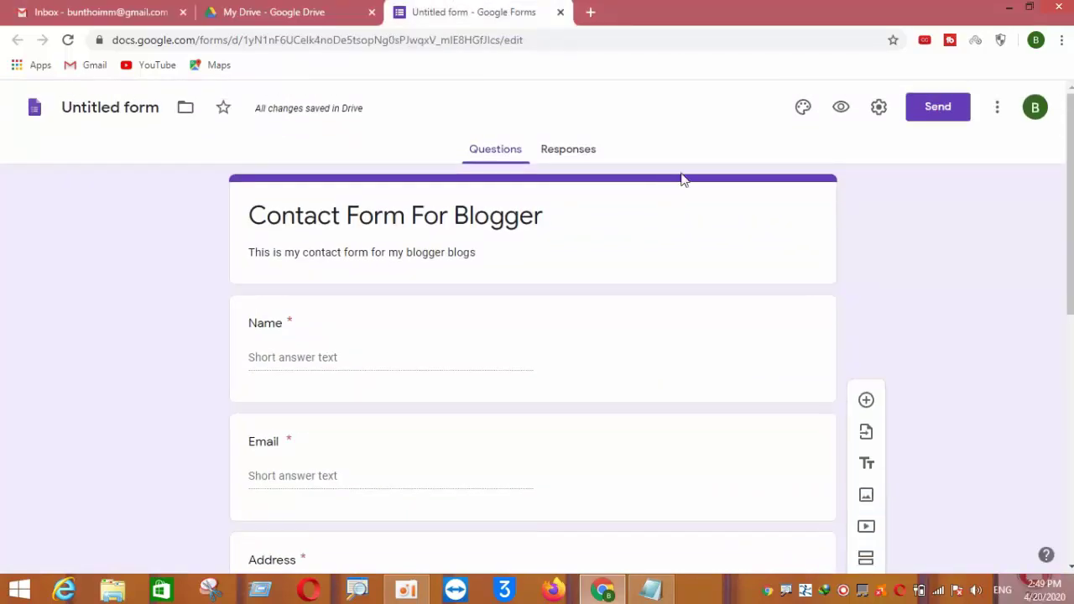
pyautogui.click(840, 108)
pyautogui.scroll(-3, 613, 259)
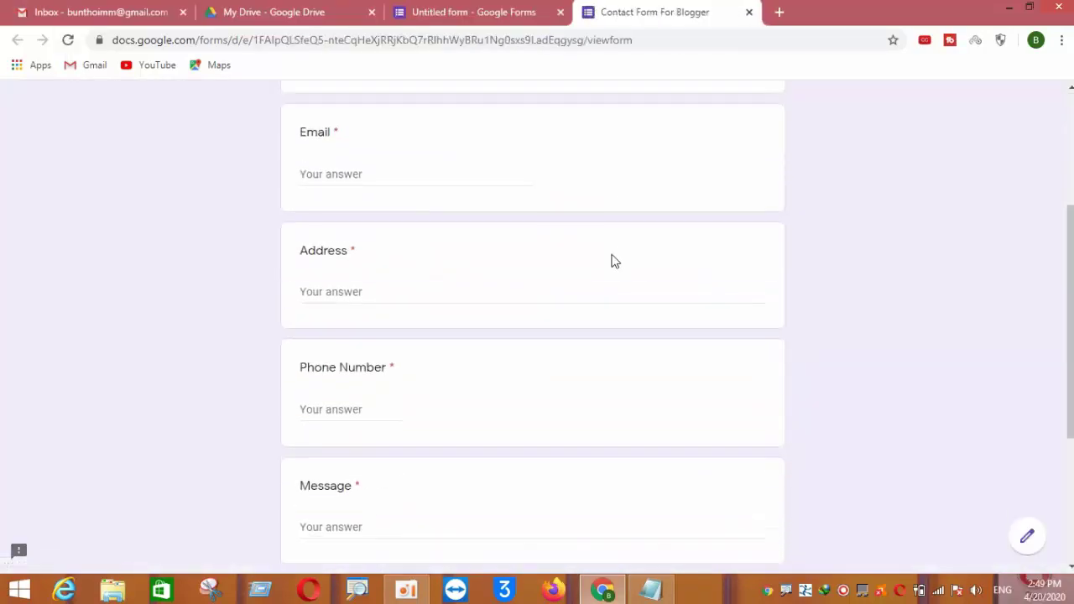
pyautogui.scroll(-3, 614, 261)
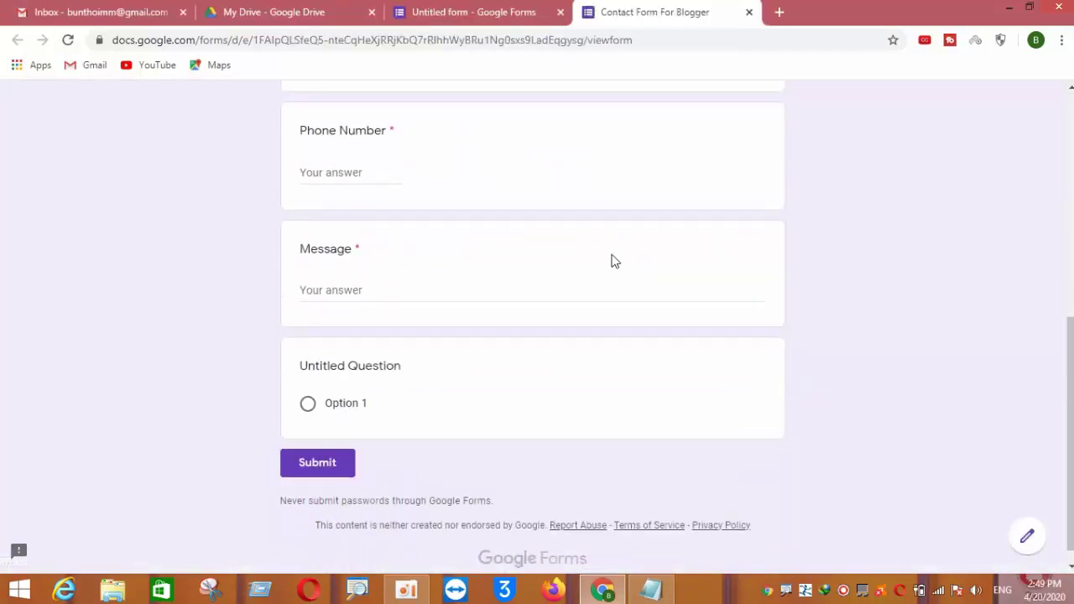
pyautogui.scroll(1, 613, 262)
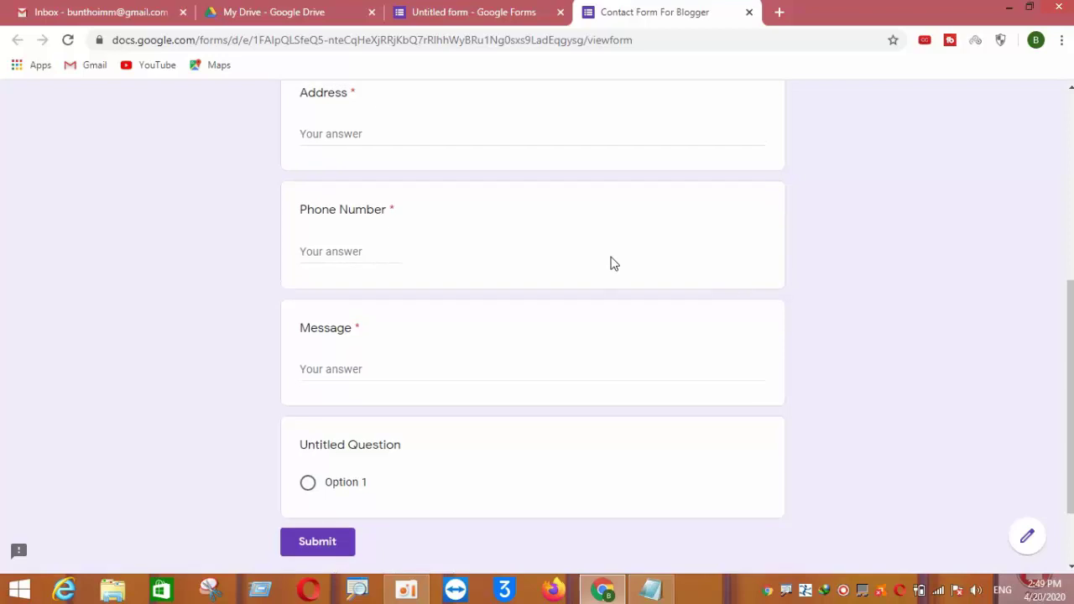
# Click through Message, Phone Number, Address, Email and Name to trigger required errors, then leave the preview
pyautogui.click(334, 371)
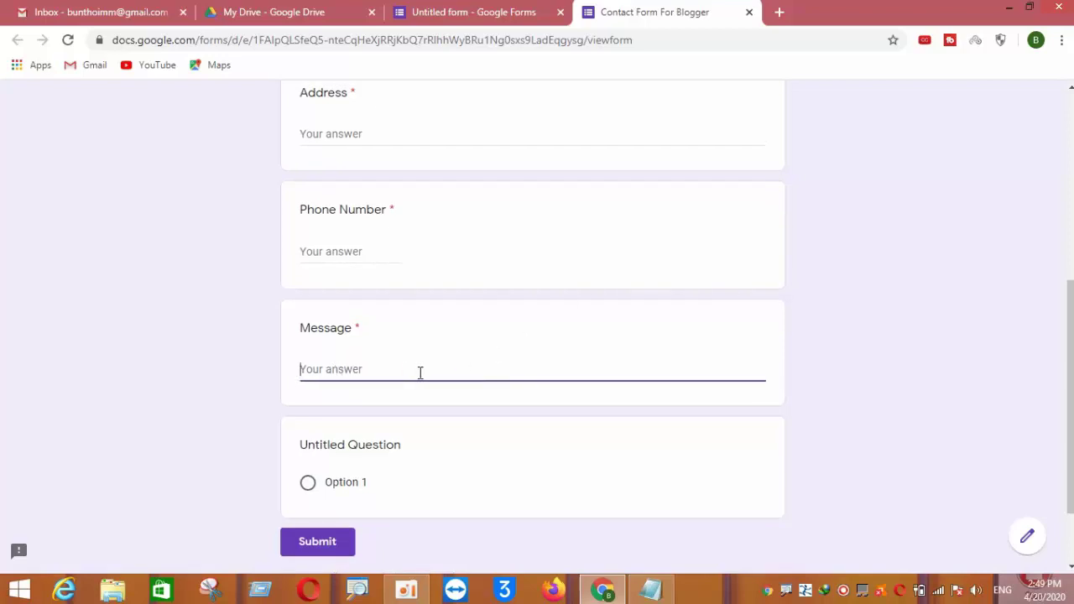
pyautogui.scroll(1, 420, 372)
pyautogui.click(335, 331)
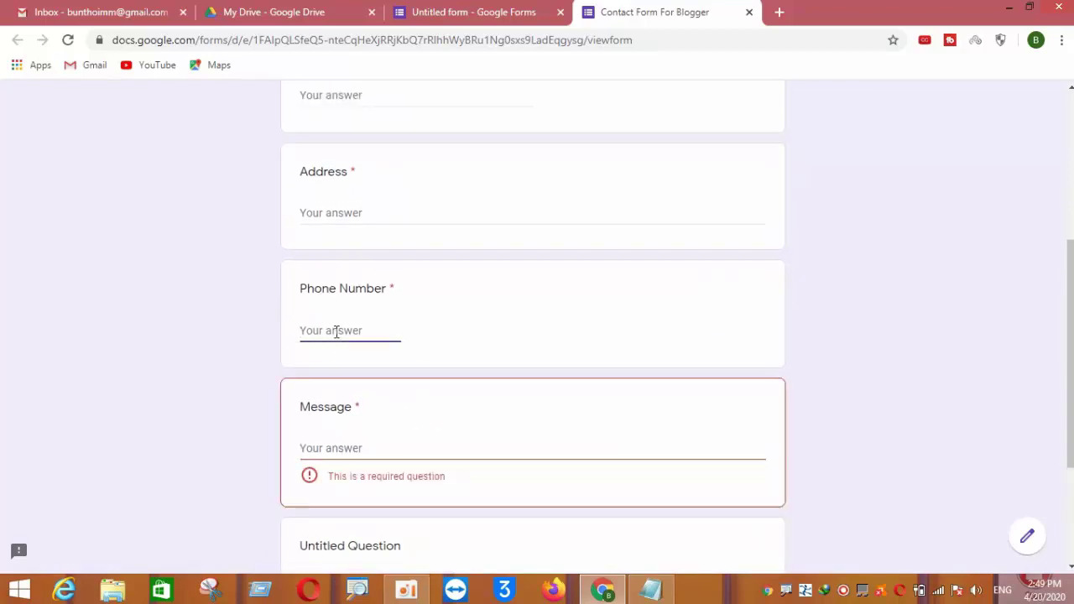
pyautogui.scroll(1, 336, 331)
pyautogui.click(340, 291)
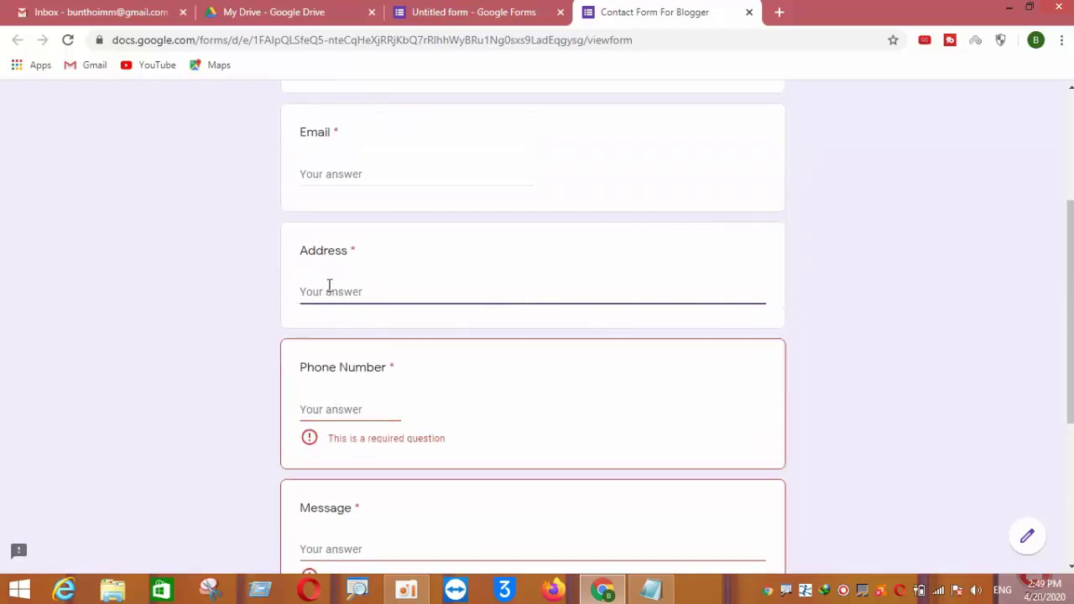
pyautogui.scroll(1, 331, 302)
pyautogui.click(342, 252)
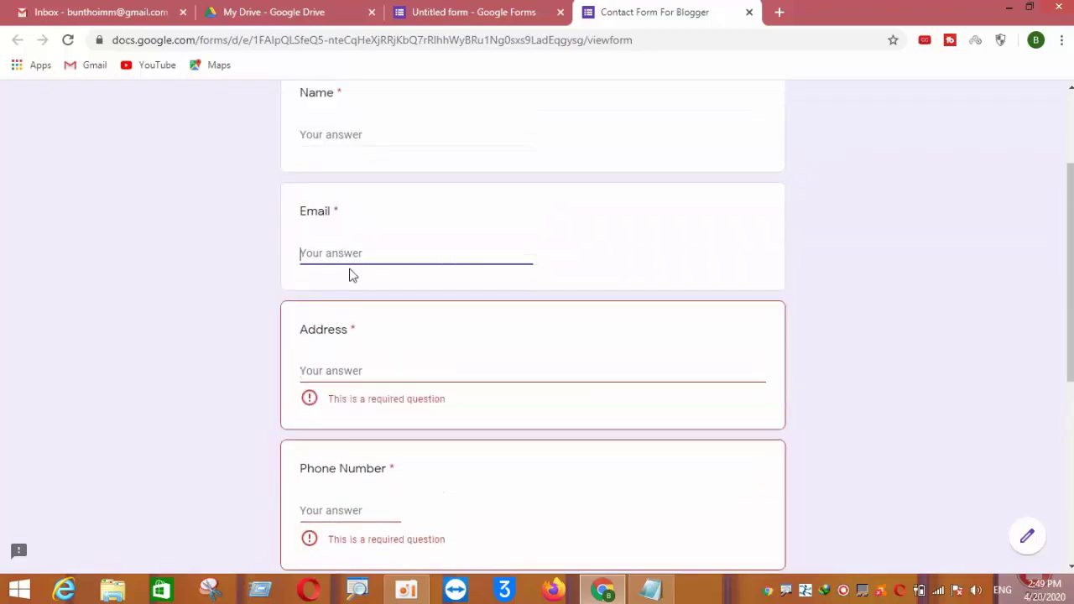
pyautogui.scroll(2, 349, 276)
pyautogui.click(347, 298)
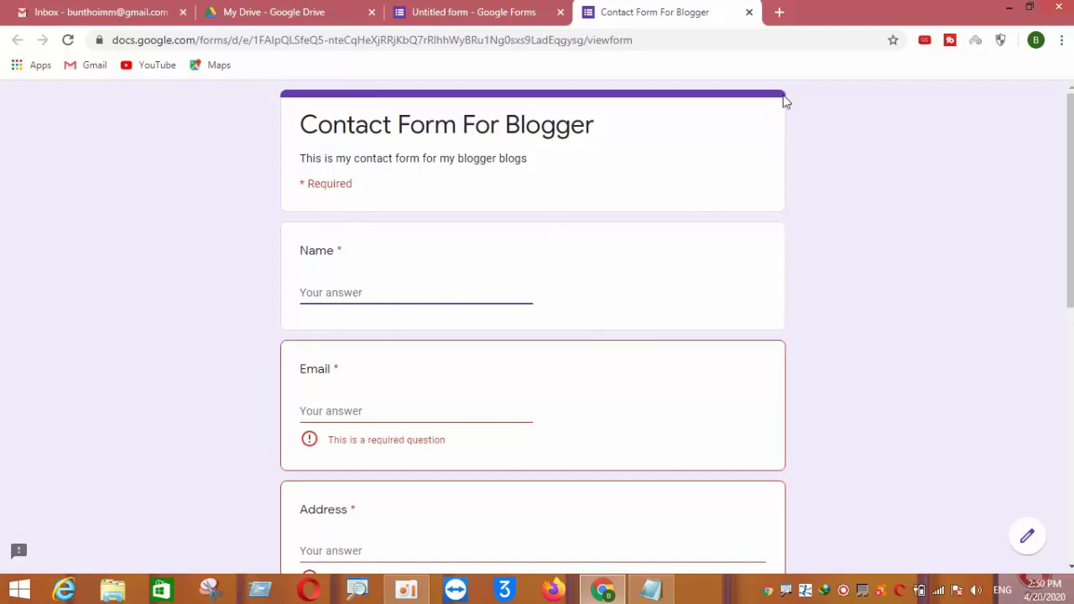
pyautogui.click(750, 12)
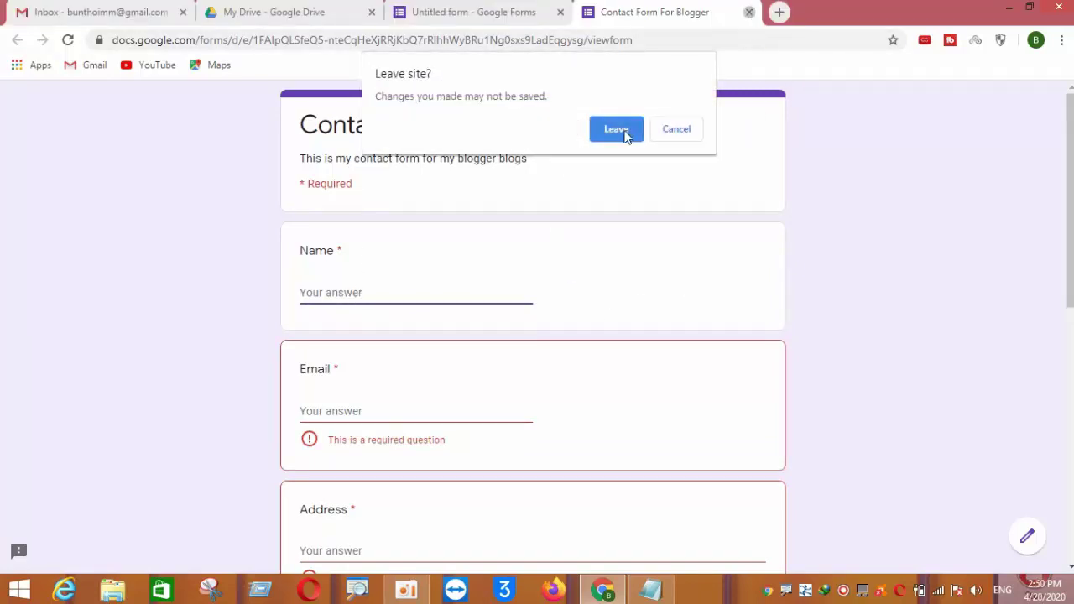
pyautogui.click(625, 132)
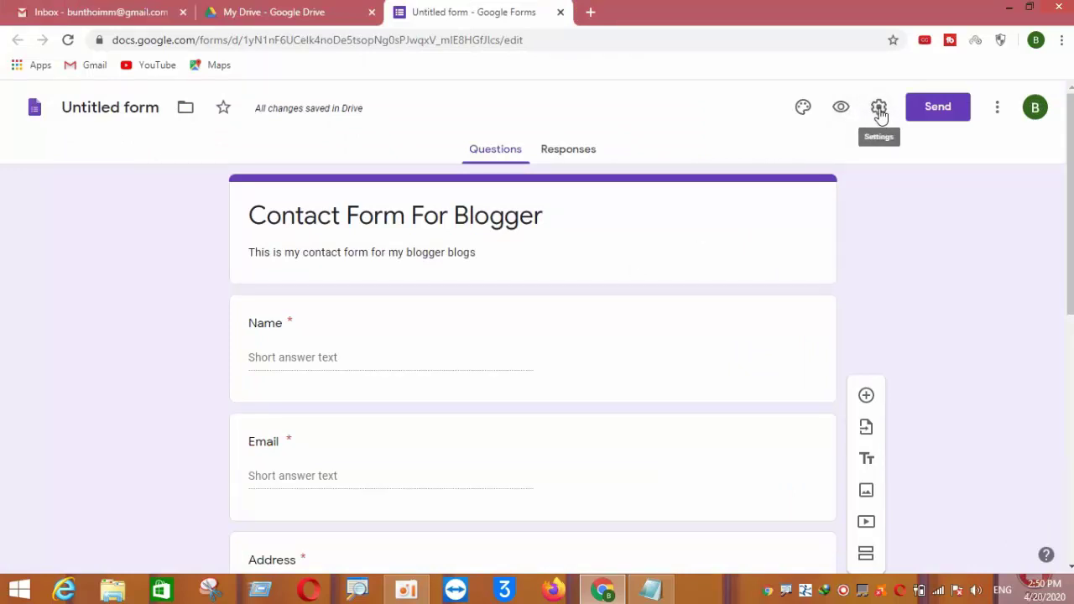
# Hide the 'submit another response' link and set the confirmation to 'Thank for your contacting me, we will reply back !'
pyautogui.click(879, 109)
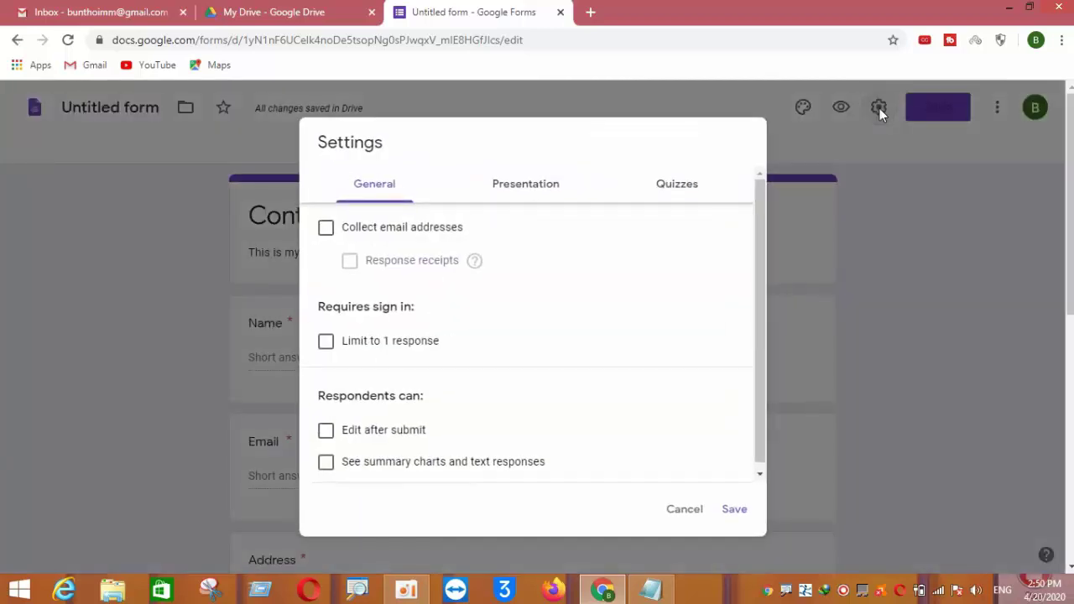
pyautogui.click(547, 198)
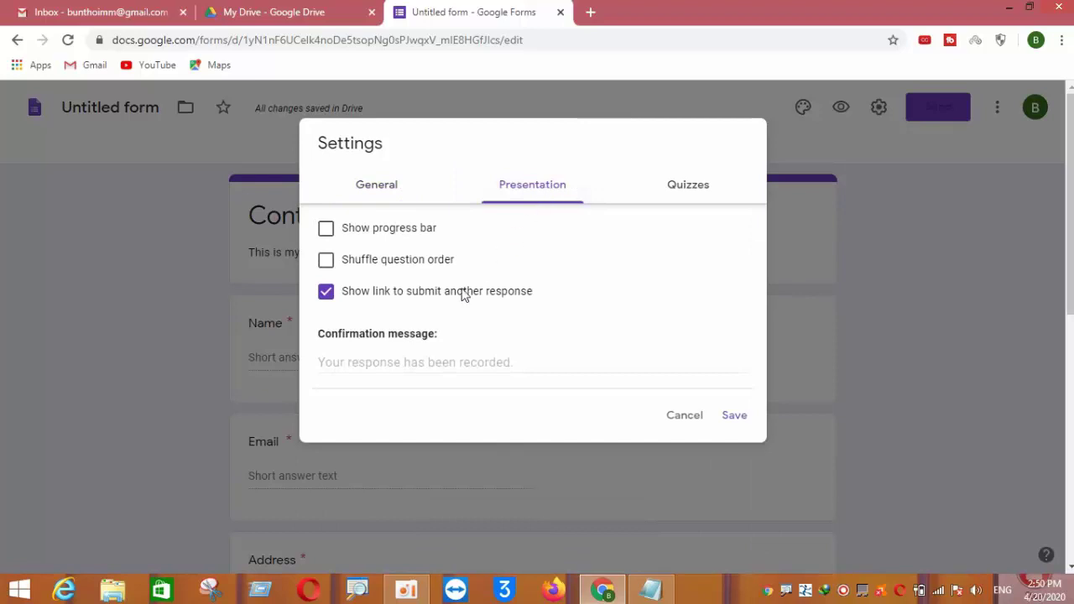
pyautogui.click(325, 291)
pyautogui.click(396, 363)
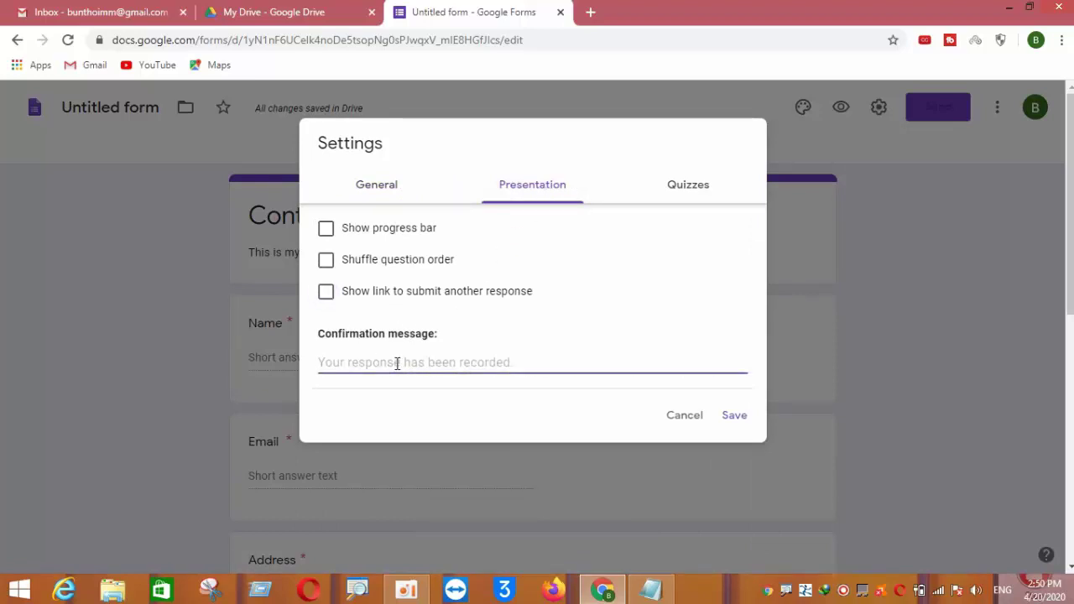
pyautogui.write('Th')
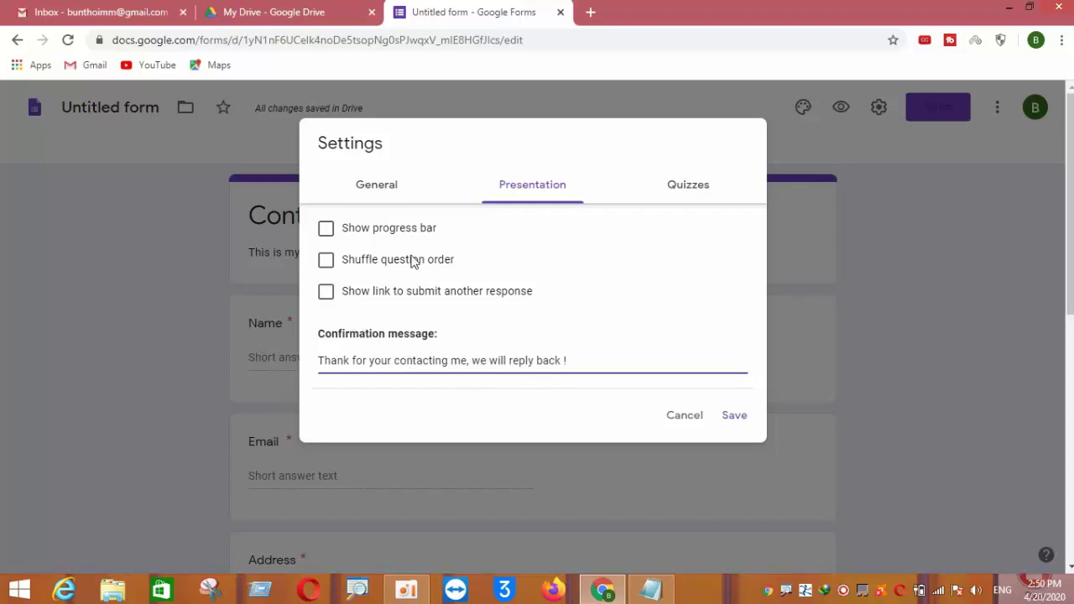
pyautogui.click(731, 416)
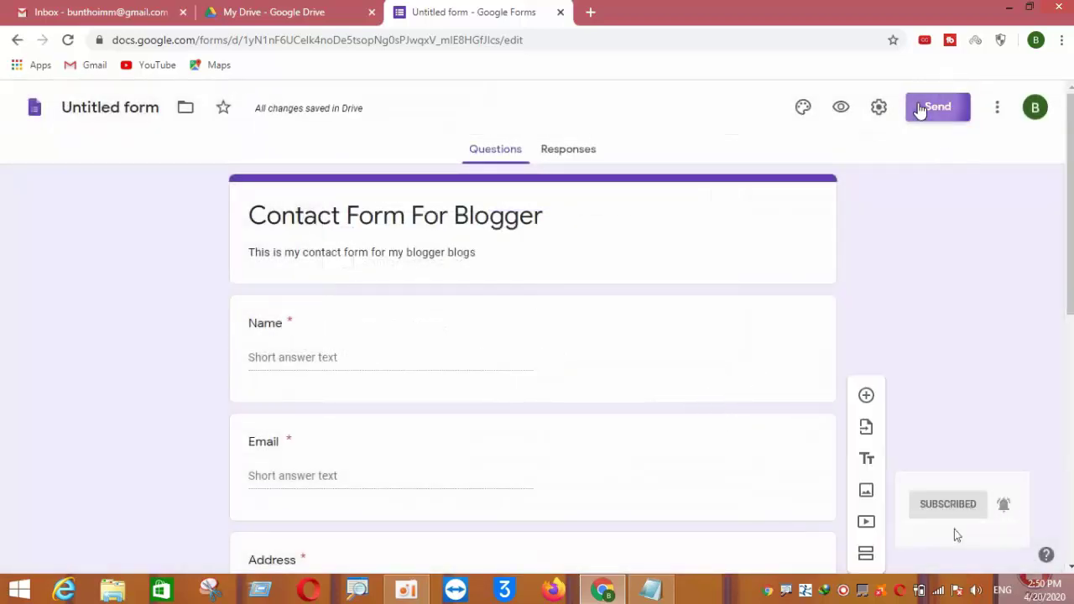
# Copy the form's 640×1145 embed iframe code from the Send form dialog
pyautogui.click(920, 110)
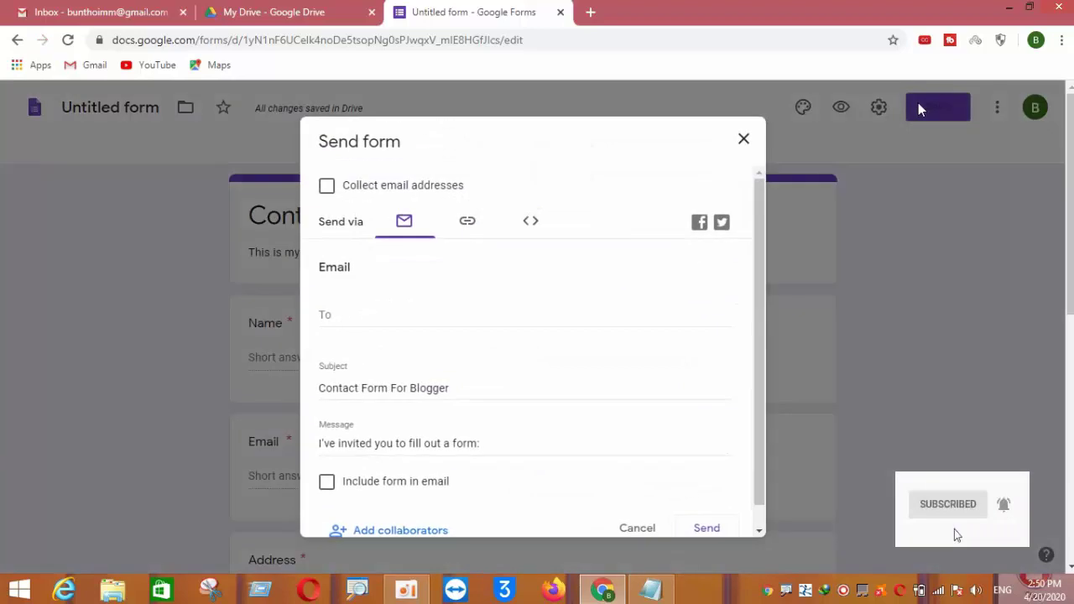
pyautogui.click(466, 225)
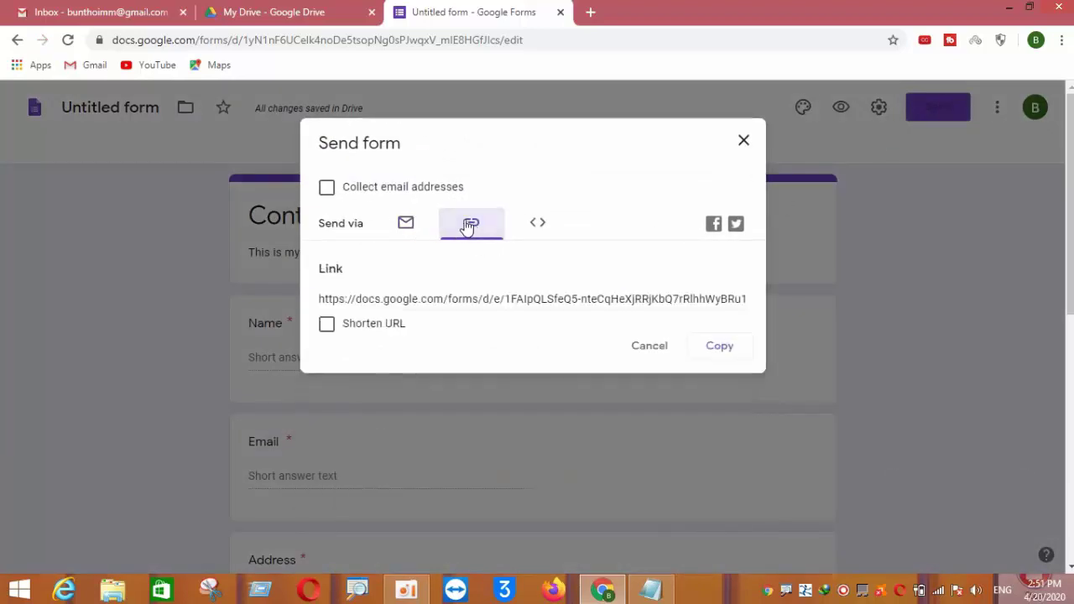
pyautogui.click(541, 225)
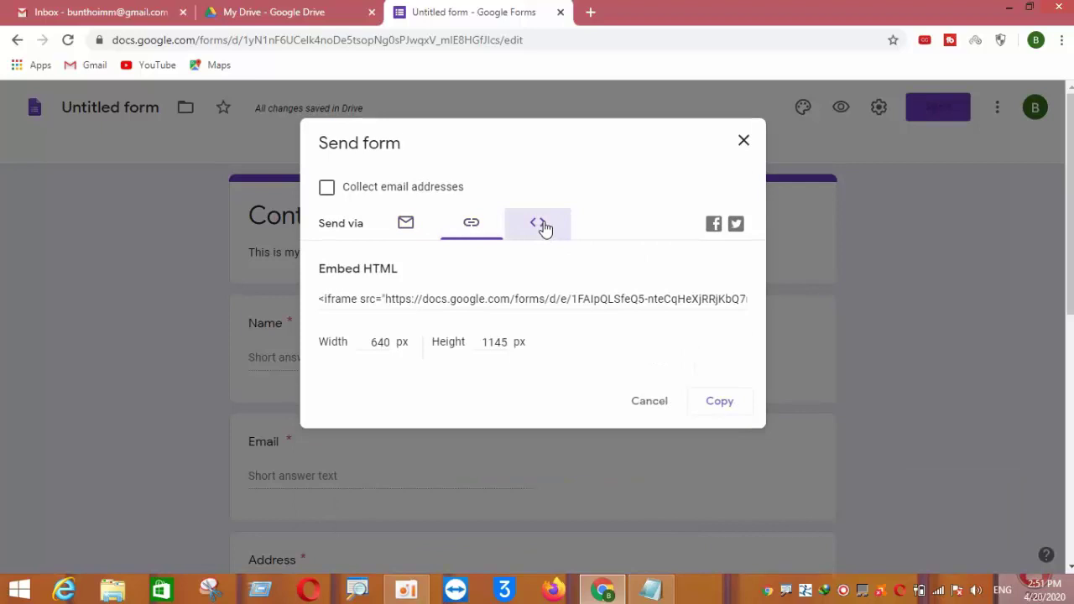
pyautogui.click(442, 302)
pyautogui.rightClick(443, 302)
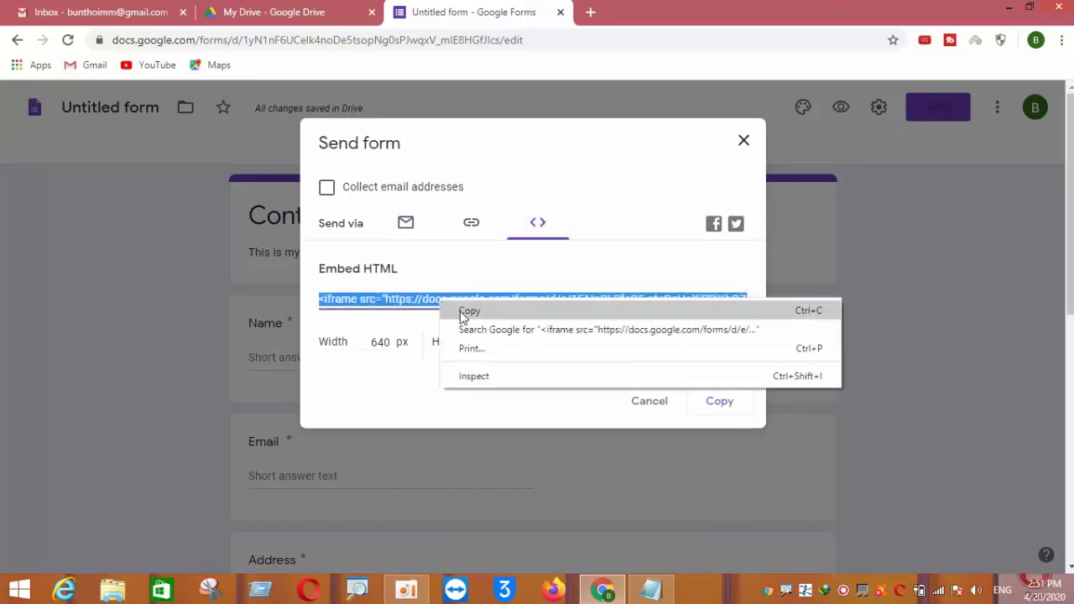
pyautogui.click(466, 310)
# Load blogger.com in a new tab, view the live blog, then return to the All posts dashboard
pyautogui.click(598, 13)
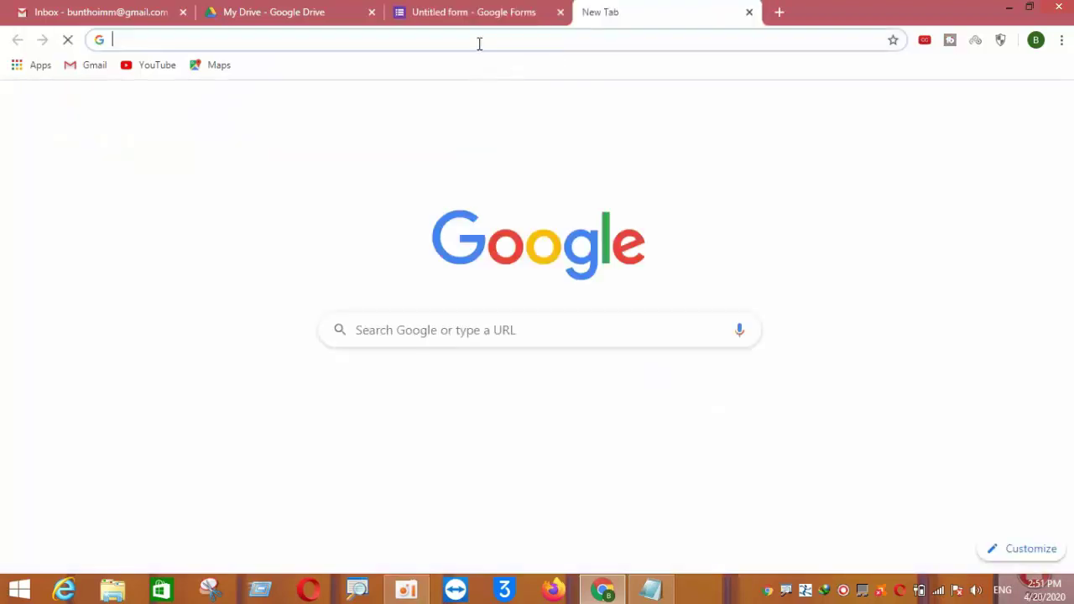
pyautogui.write('bl')
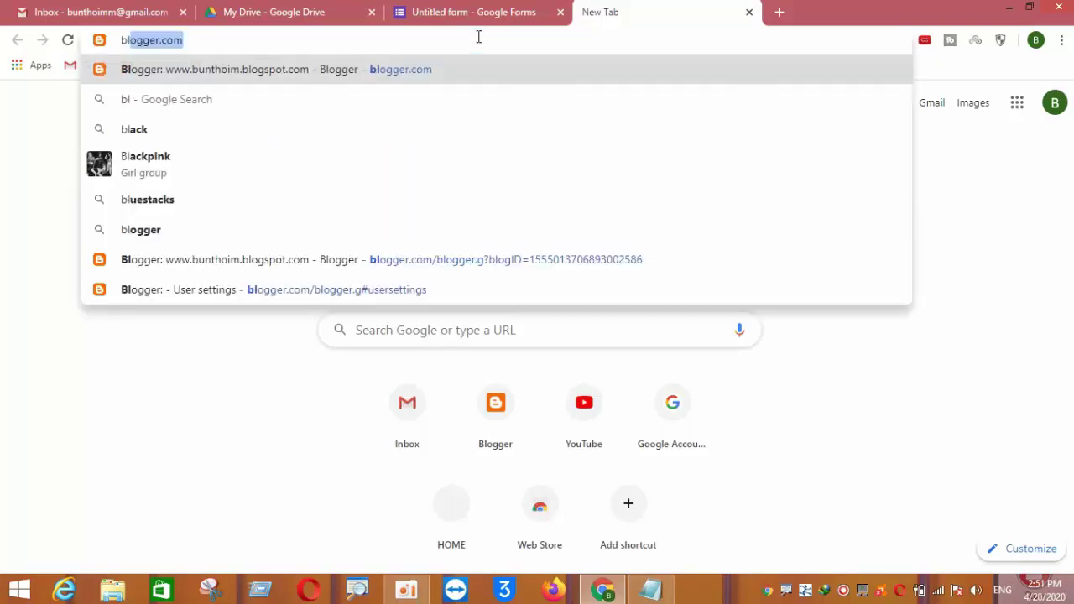
pyautogui.press('Return')
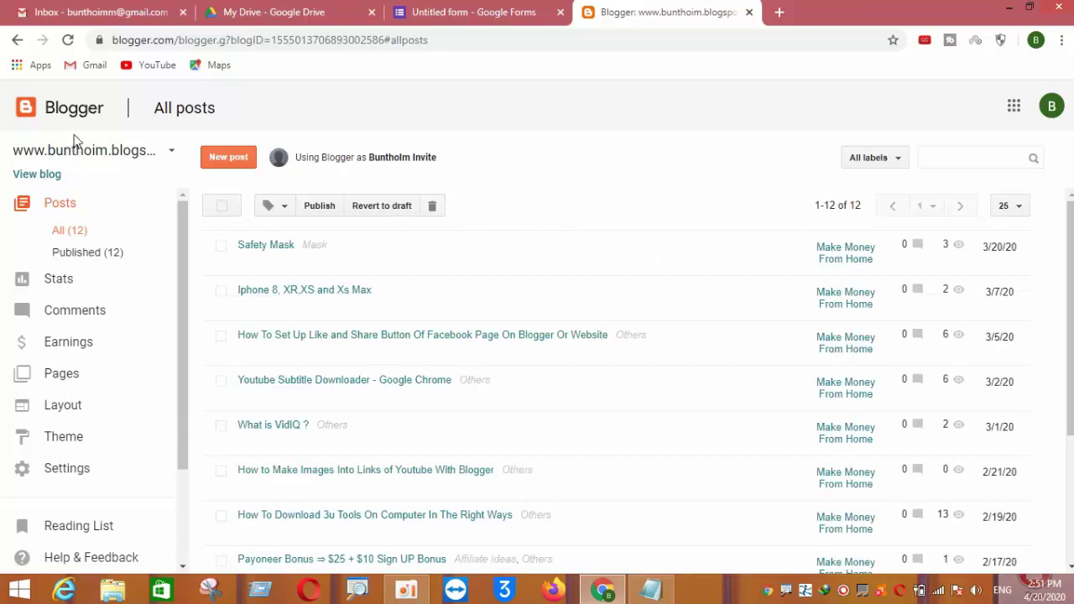
pyautogui.click(34, 175)
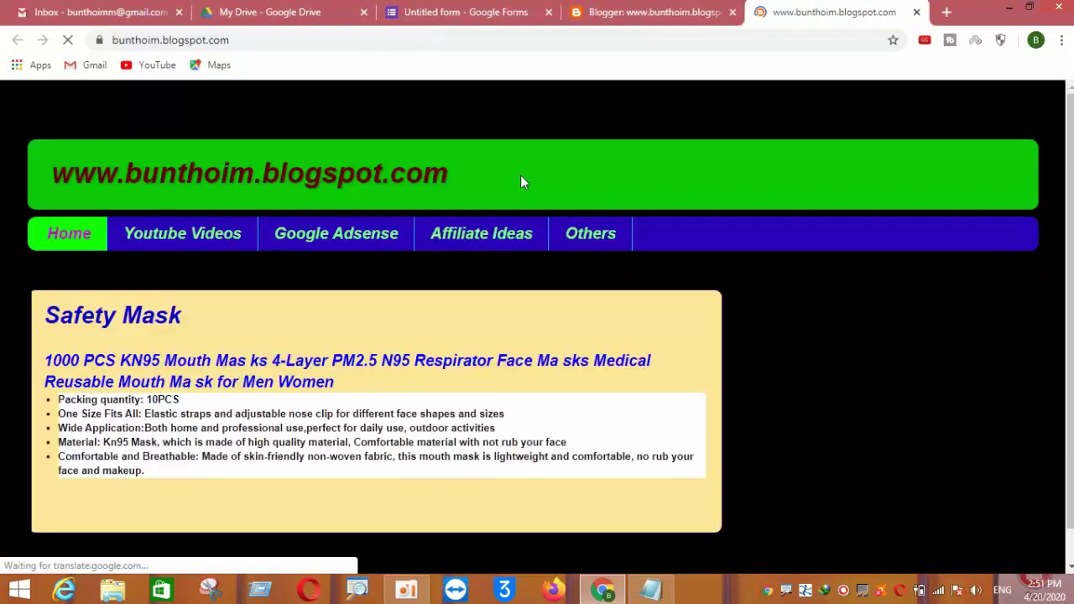
pyautogui.scroll(-3, 520, 180)
pyautogui.scroll(3, 520, 181)
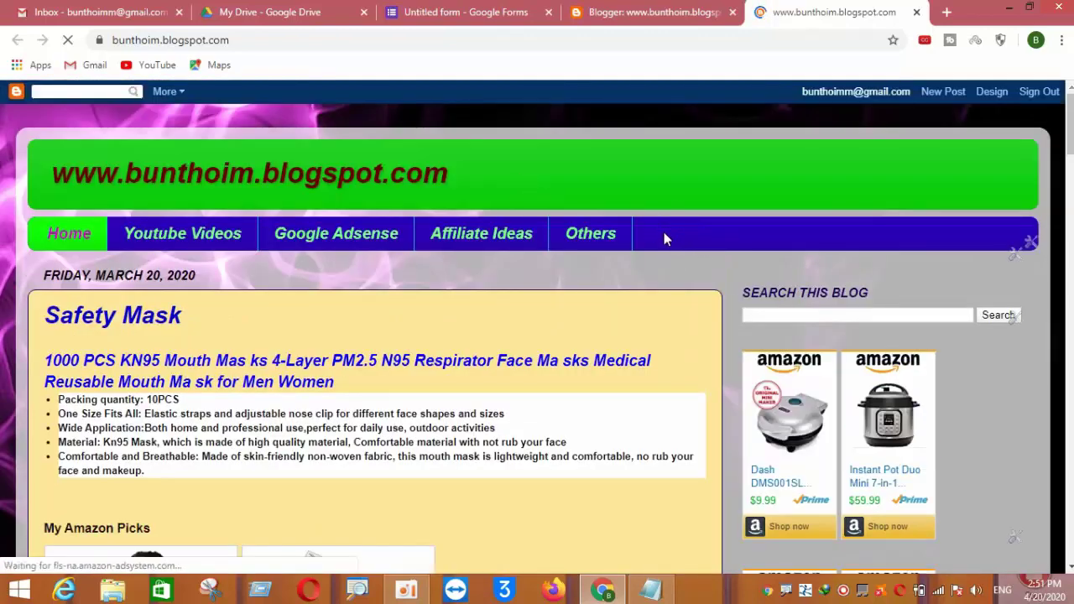
pyautogui.click(674, 17)
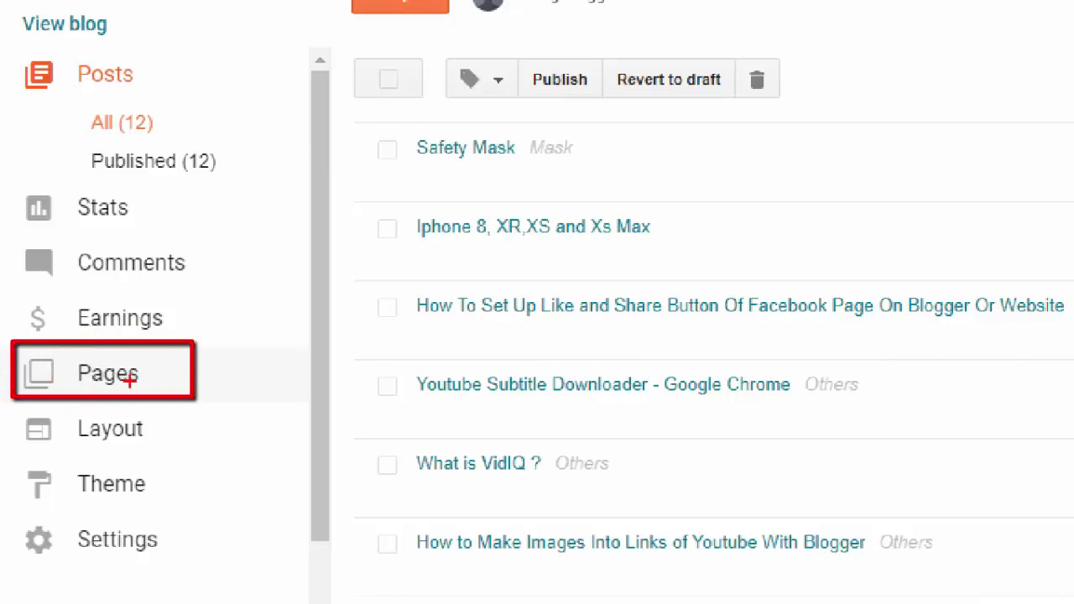
# Create a new page from the Pages list titled 'Contact Form' and move into its body
pyautogui.click(131, 382)
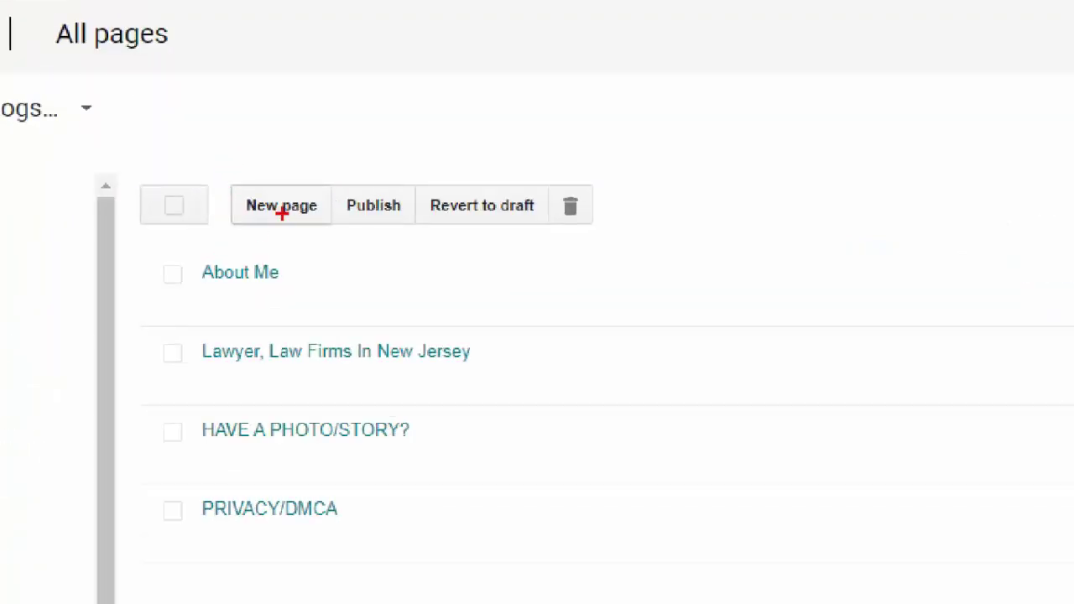
pyautogui.click(282, 206)
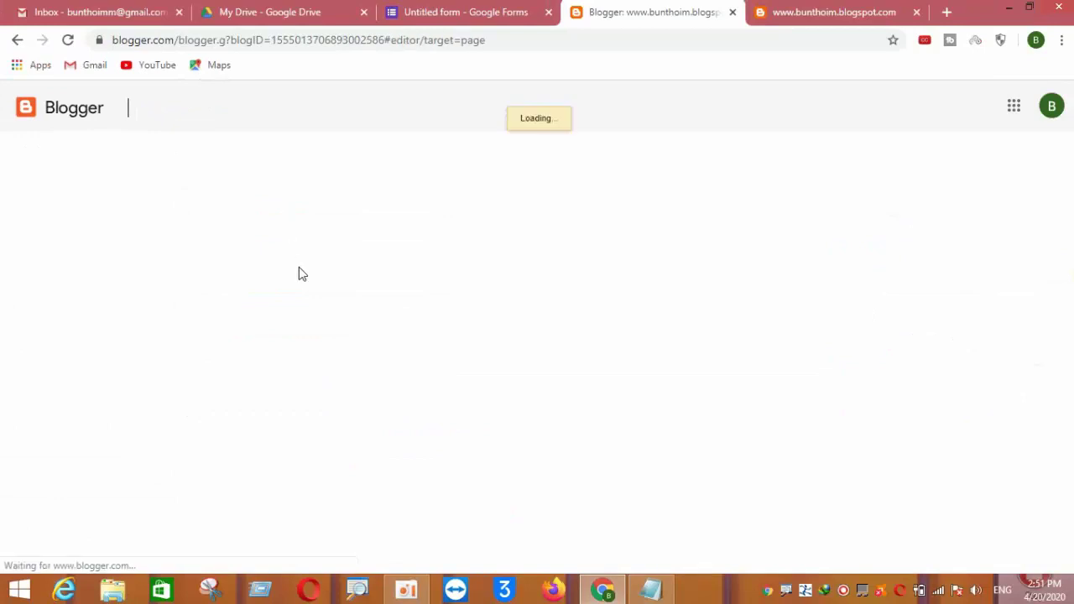
pyautogui.click(272, 155)
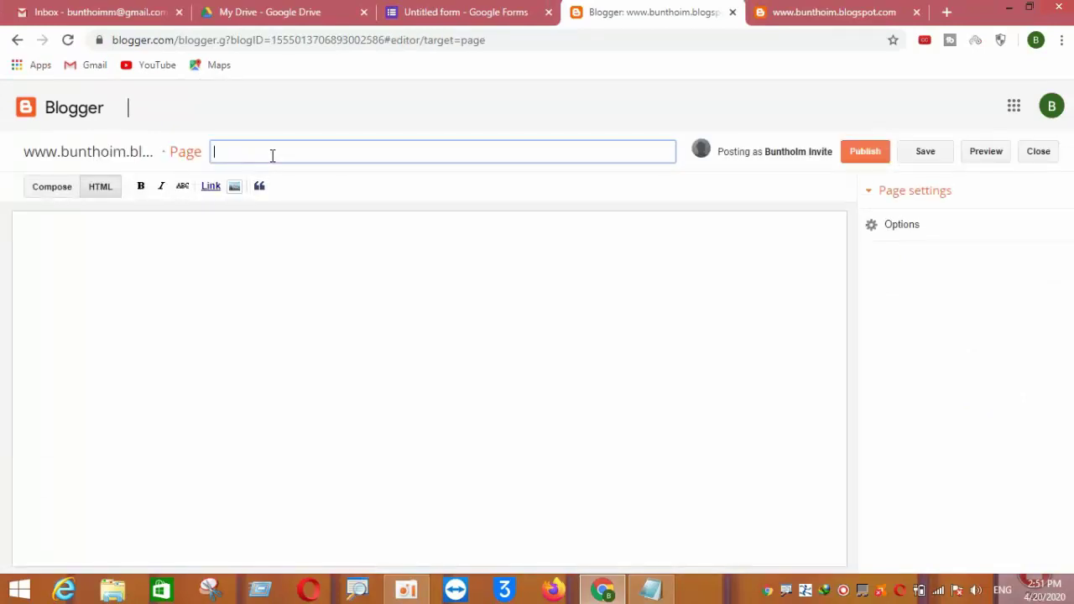
pyautogui.write('Co')
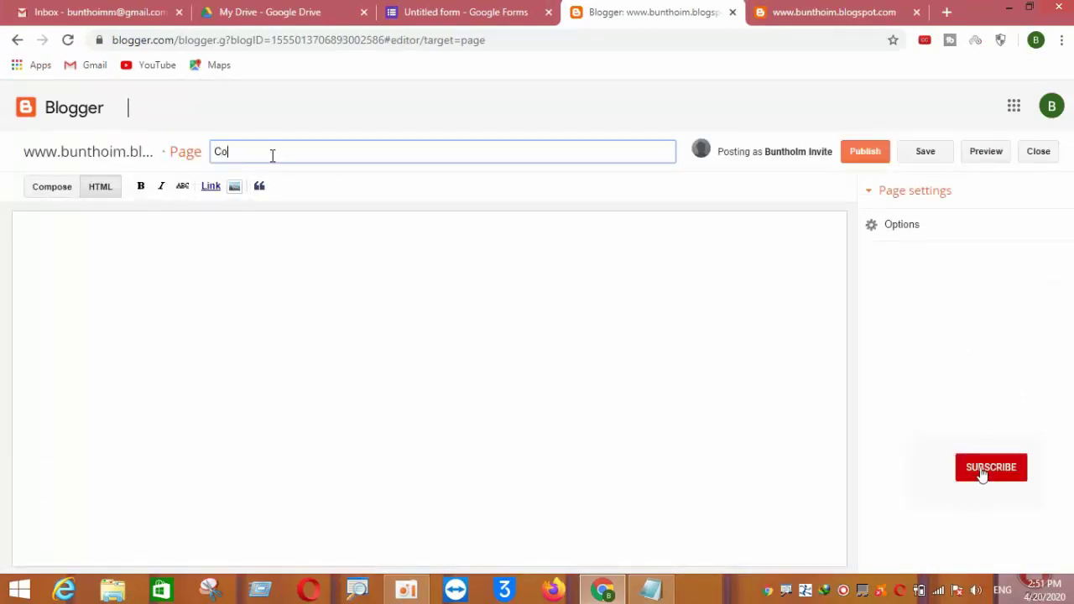
pyautogui.write('nta')
pyautogui.press('BackSpace')
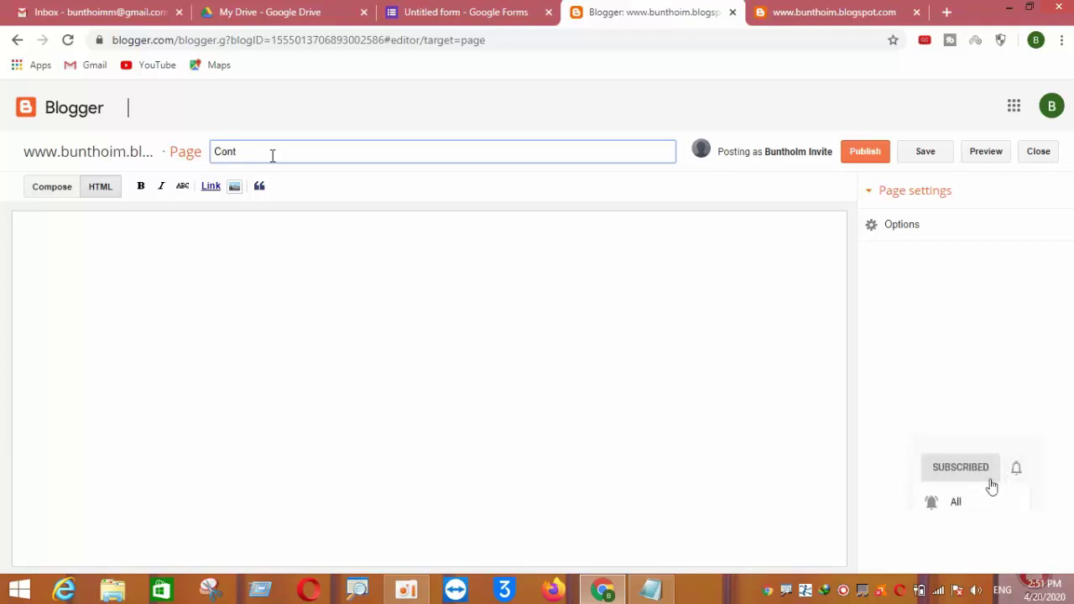
pyautogui.write('ac')
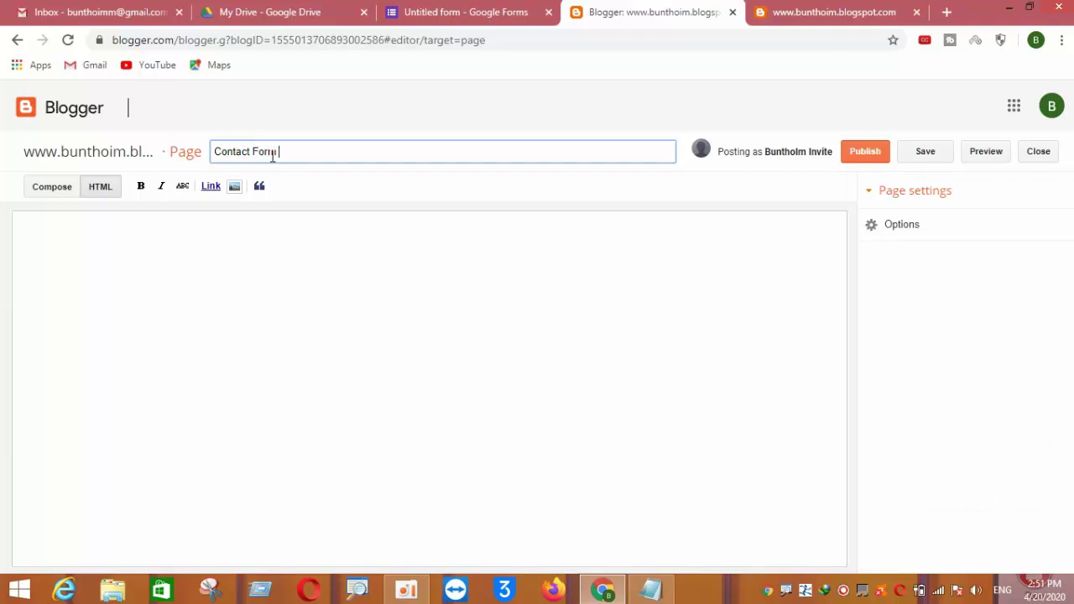
pyautogui.write('t Form')
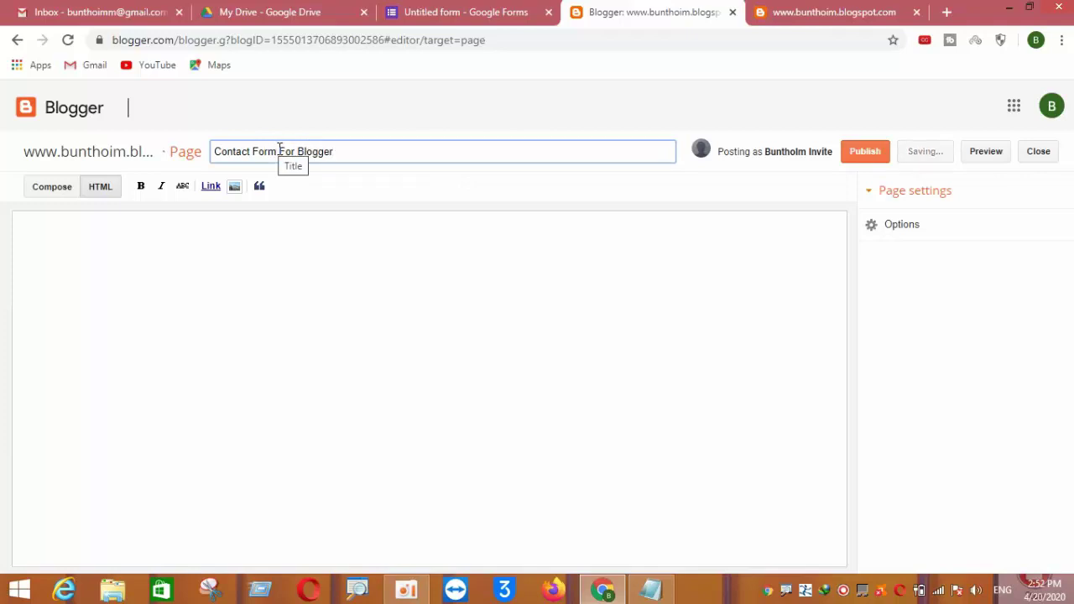
pyautogui.moveTo(278, 151); pyautogui.dragTo(393, 152)
pyautogui.press('BackSpace')
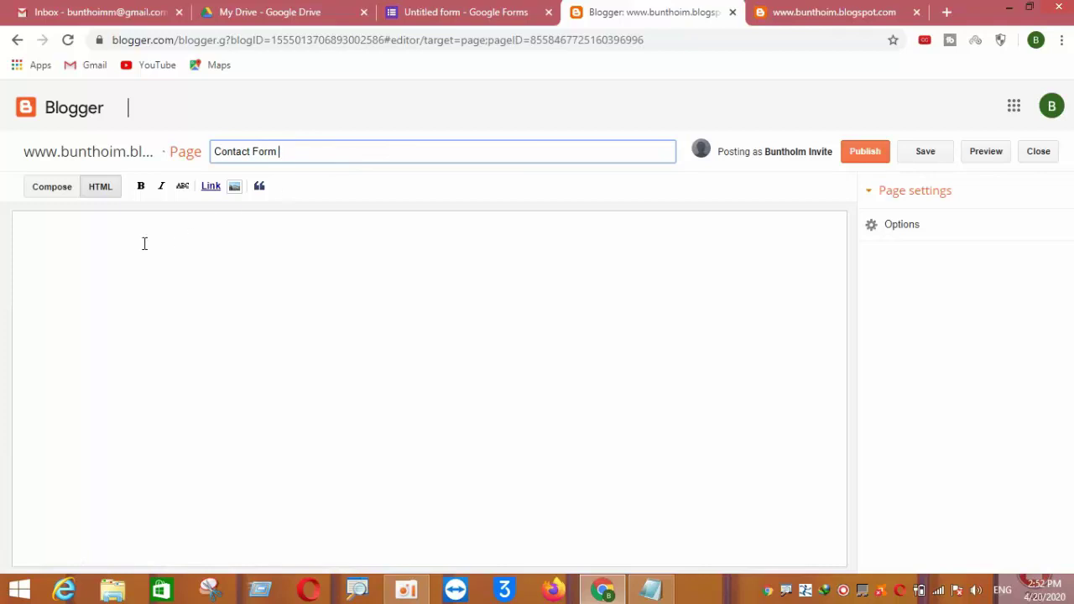
pyautogui.click(101, 195)
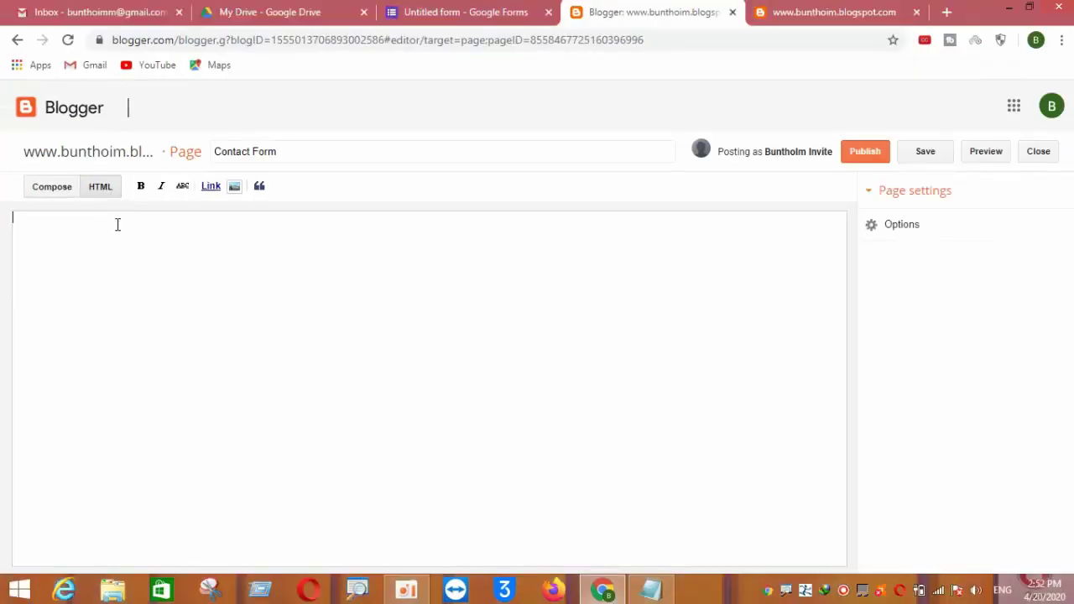
# Paste the form's iframe embed code into the page body and preview it in Compose view
pyautogui.rightClick(117, 224)
pyautogui.click(148, 320)
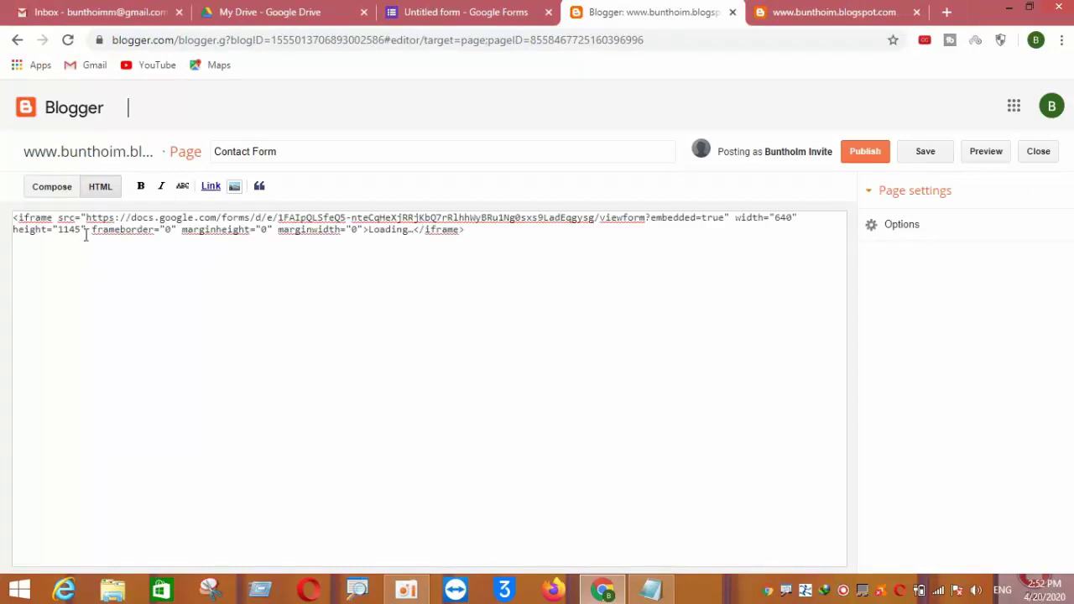
pyautogui.click(52, 188)
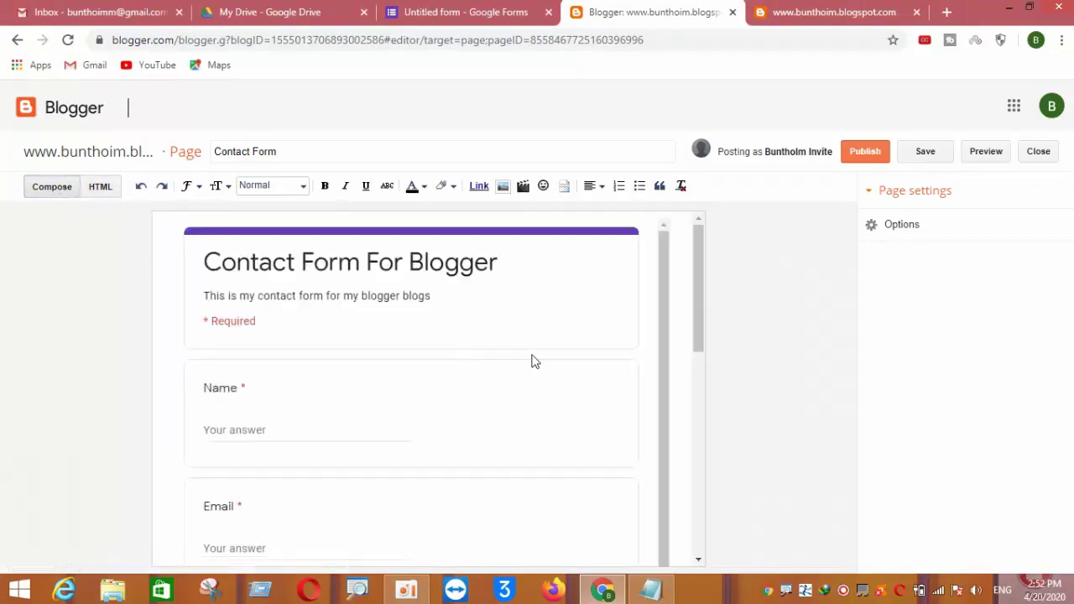
pyautogui.scroll(-1, 534, 360)
pyautogui.scroll(1, 532, 360)
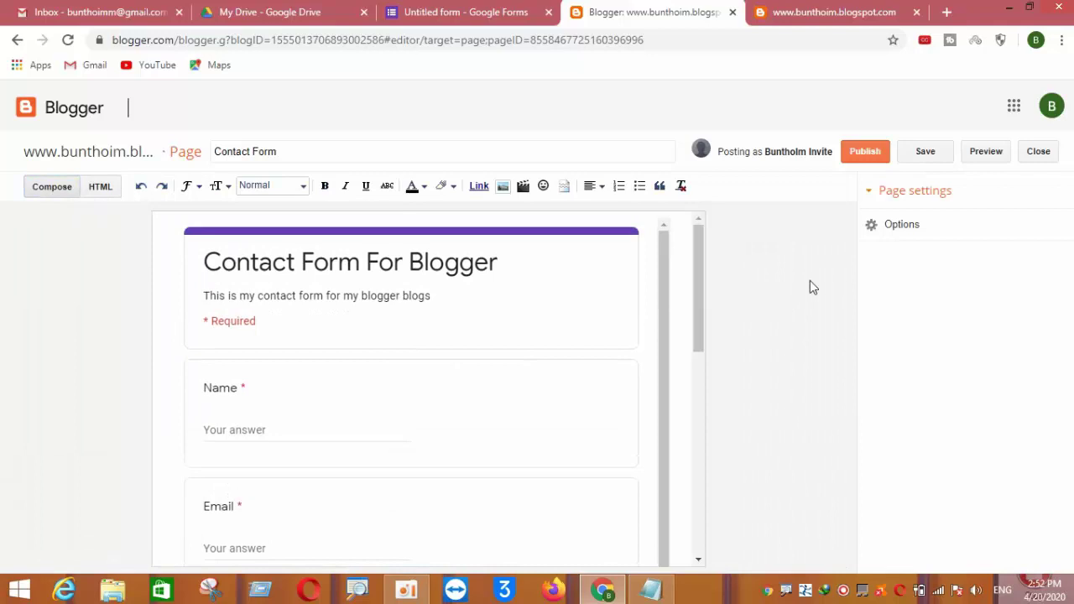
# Set Reader comments to Don't allow and publish the Contact Form page
pyautogui.click(919, 226)
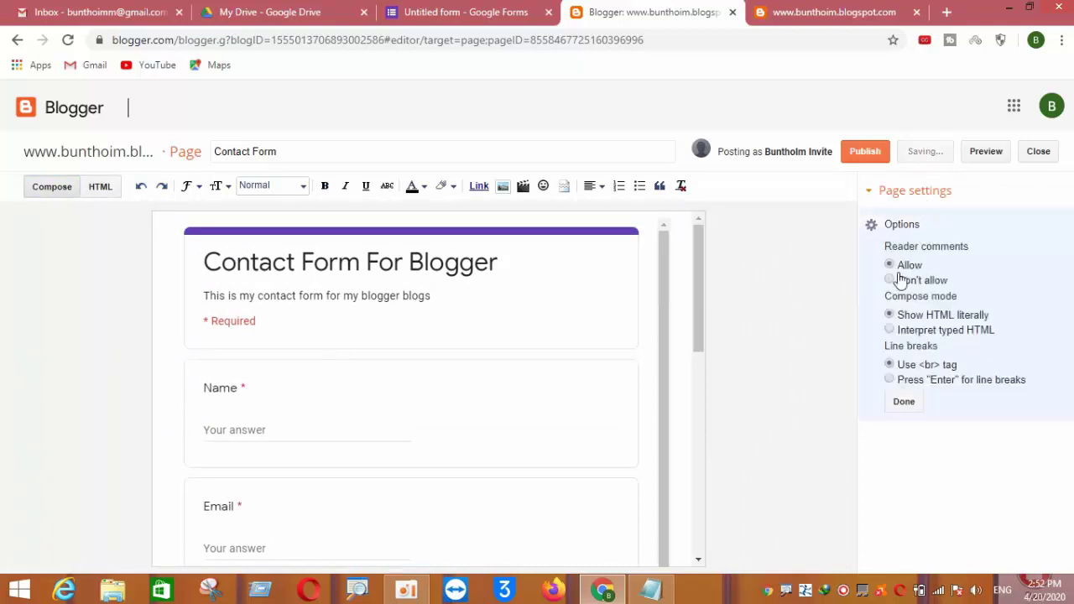
pyautogui.click(899, 279)
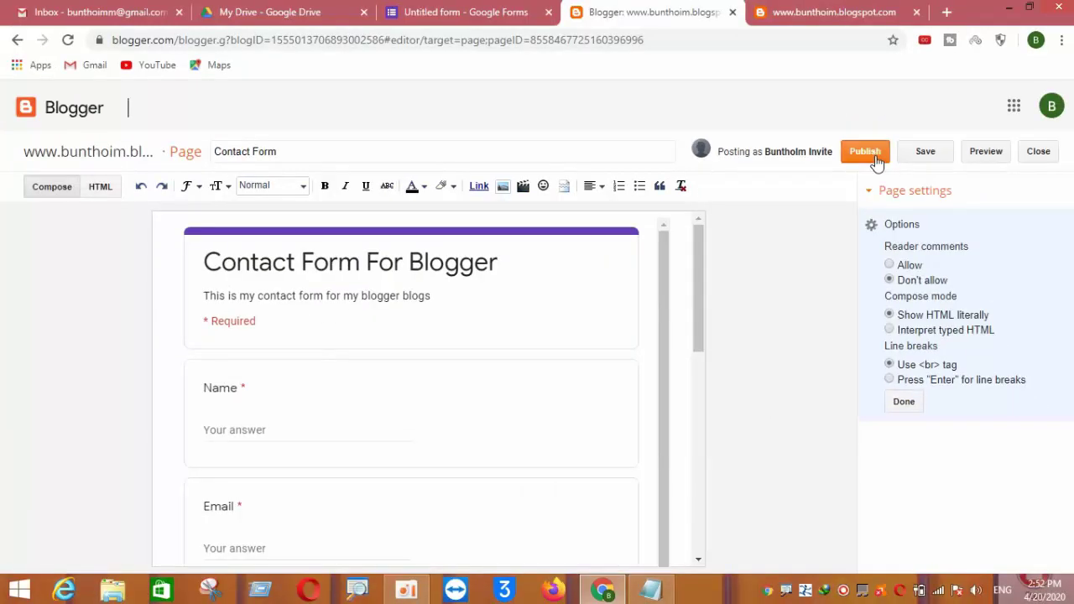
pyautogui.click(868, 162)
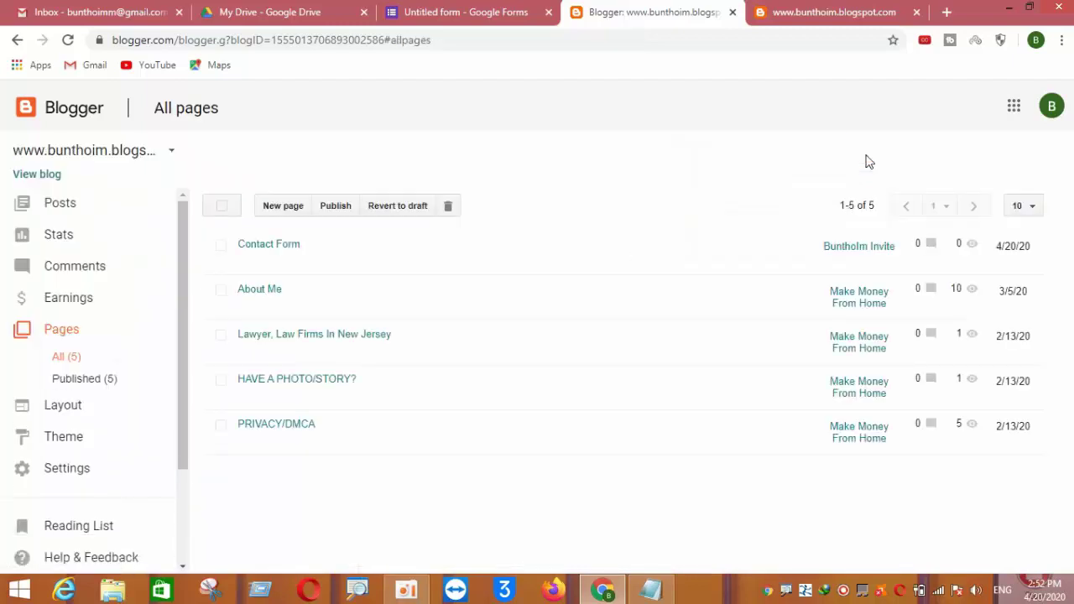
# View the published Contact Form page from All pages and scroll through the embedded form
pyautogui.click(63, 404)
pyautogui.click(65, 331)
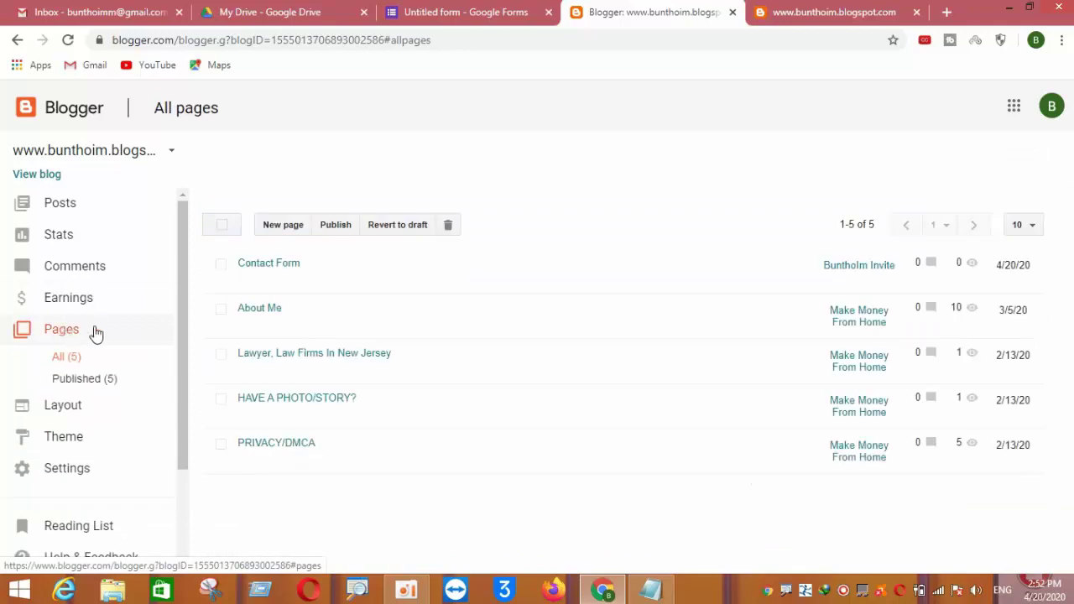
pyautogui.click(274, 282)
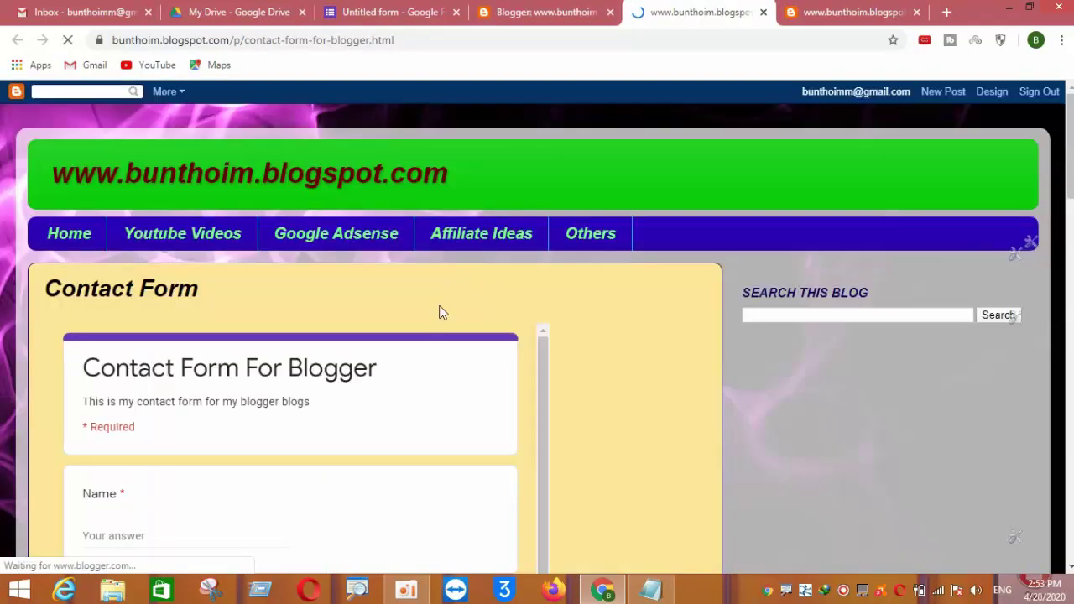
pyautogui.scroll(-1, 436, 327)
pyautogui.scroll(-5, 946, 304)
pyautogui.scroll(8, 546, 360)
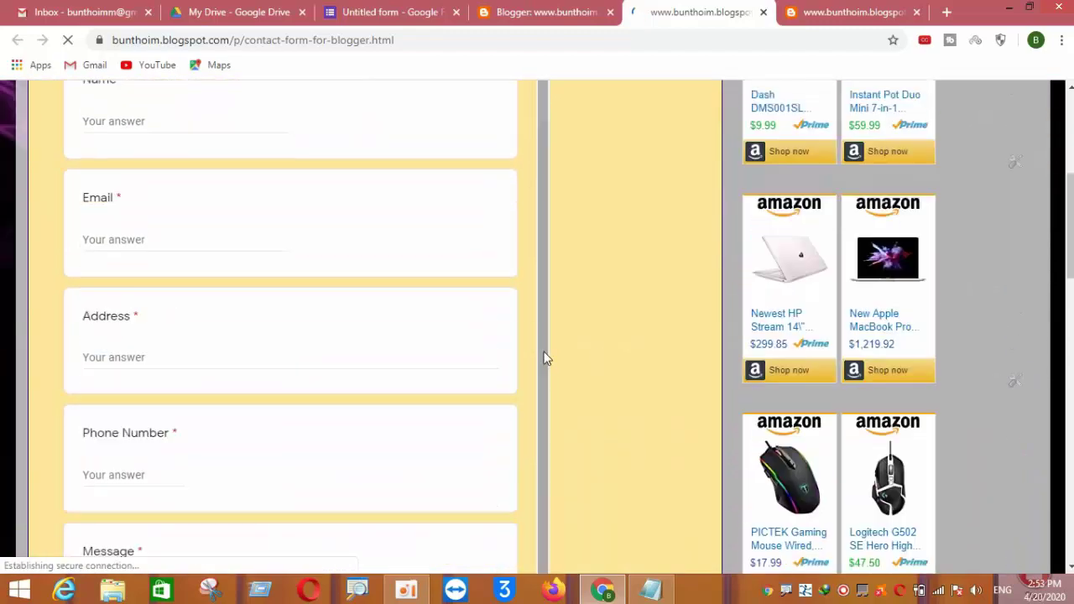
pyautogui.scroll(-1, 375, 335)
pyautogui.scroll(-7, 374, 334)
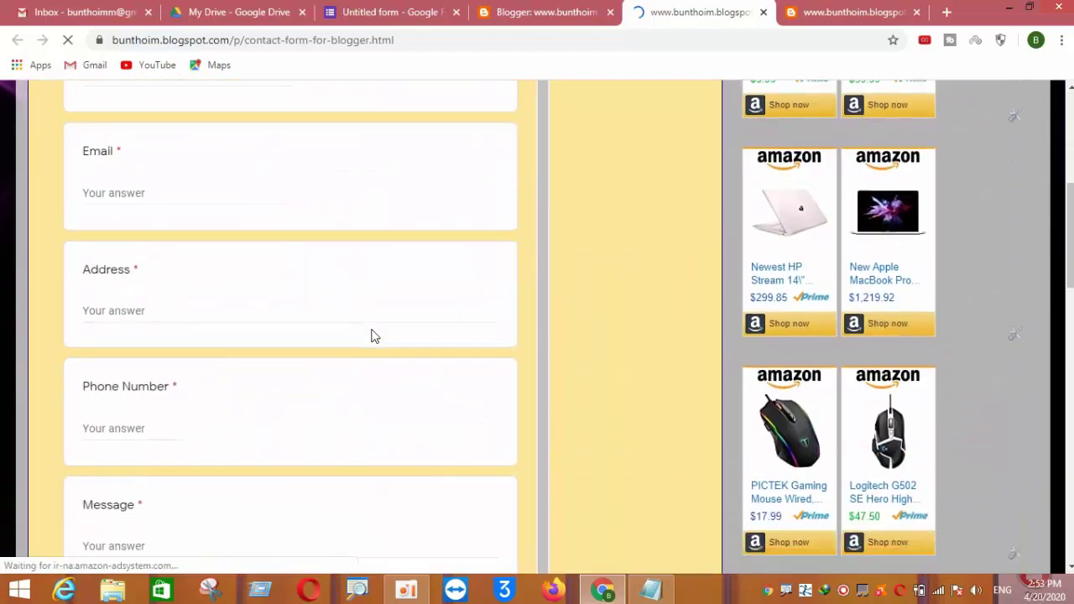
pyautogui.scroll(10, 159, 354)
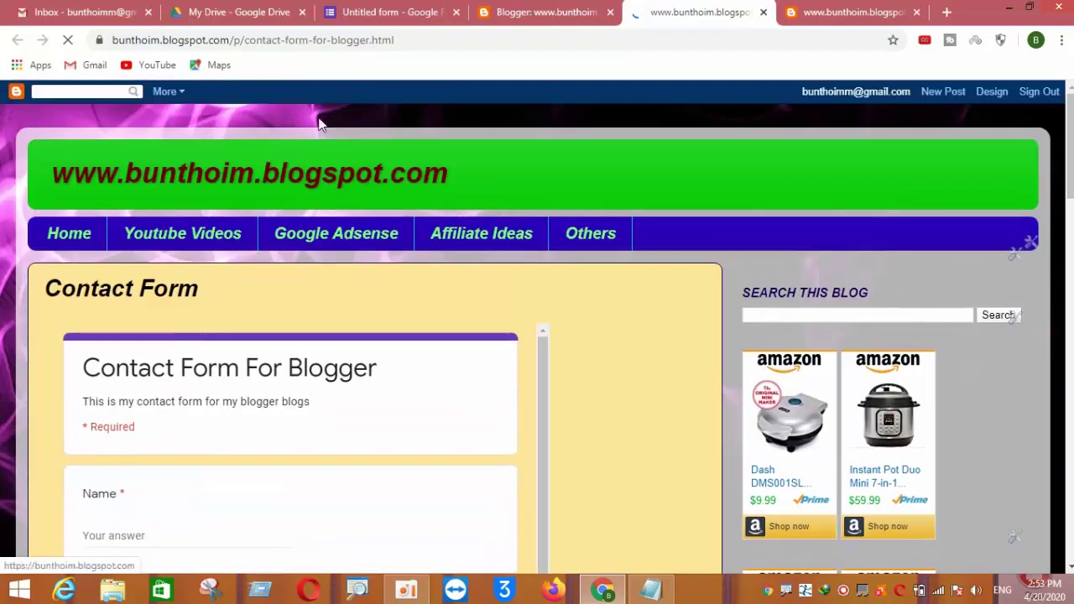
# Copy the Contact Form page's web address and return to the Blogger pages list
pyautogui.moveTo(395, 40); pyautogui.dragTo(68, 41)
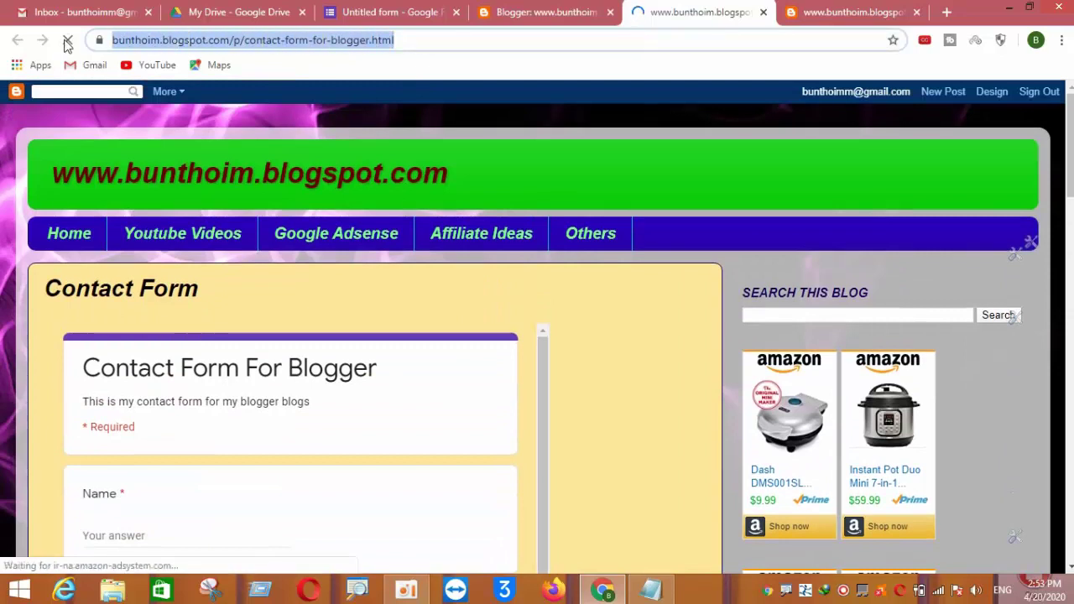
pyautogui.rightClick(154, 41)
pyautogui.click(182, 99)
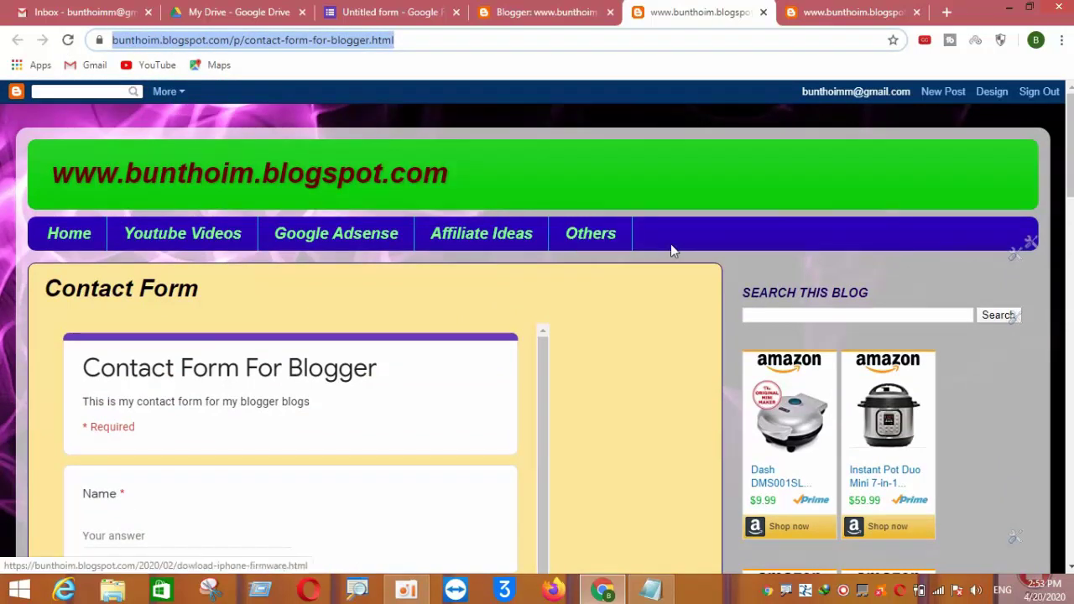
pyautogui.click(549, 23)
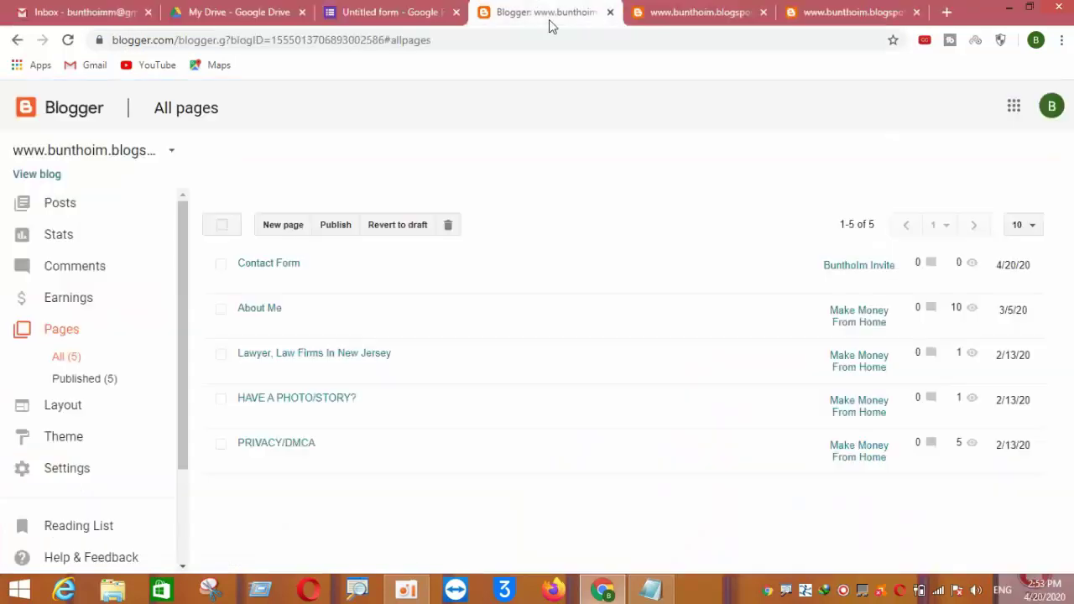
# Open the blog's Layout and edit the Pages menu gadget
pyautogui.click(62, 408)
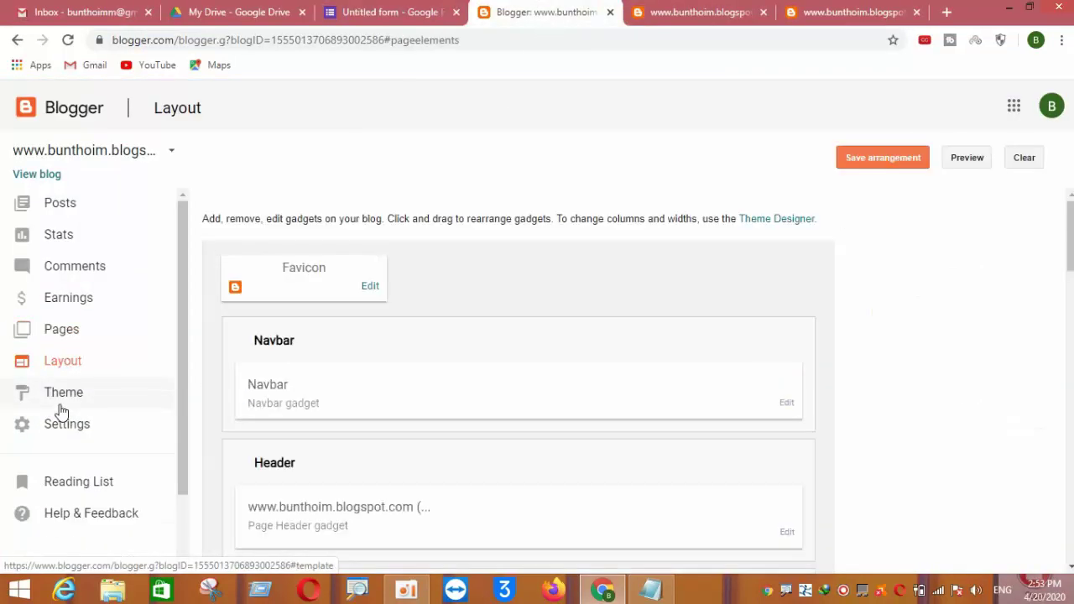
pyautogui.scroll(-3, 269, 417)
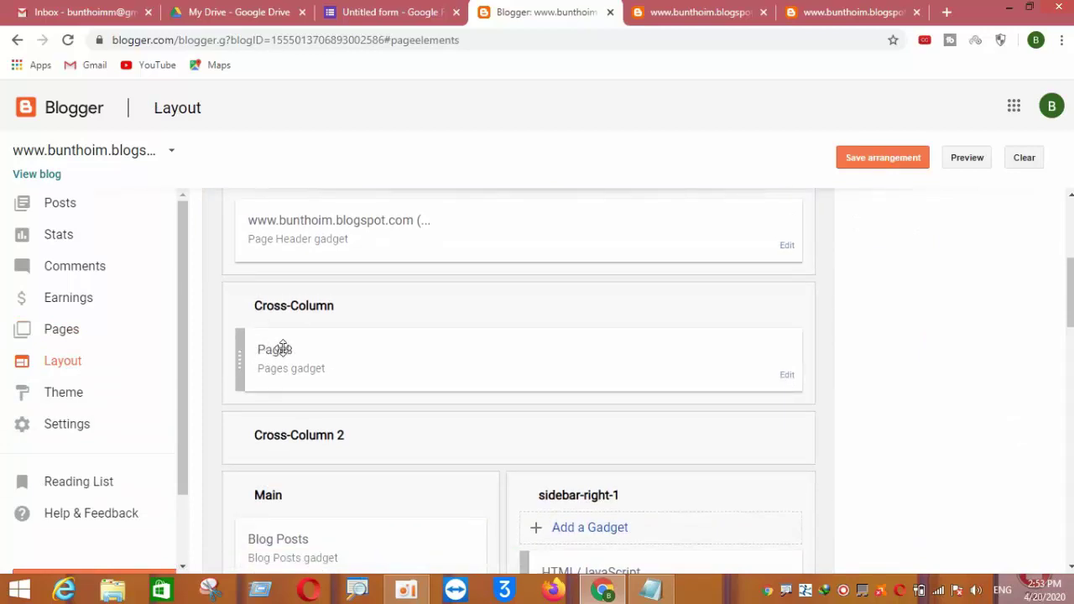
pyautogui.click(785, 377)
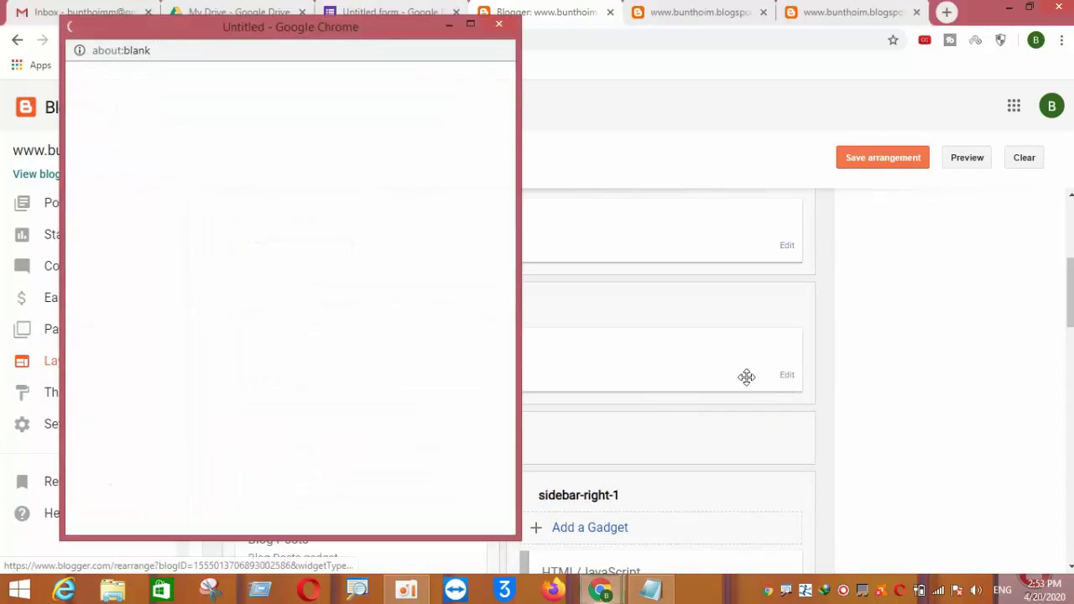
pyautogui.scroll(-1, 274, 330)
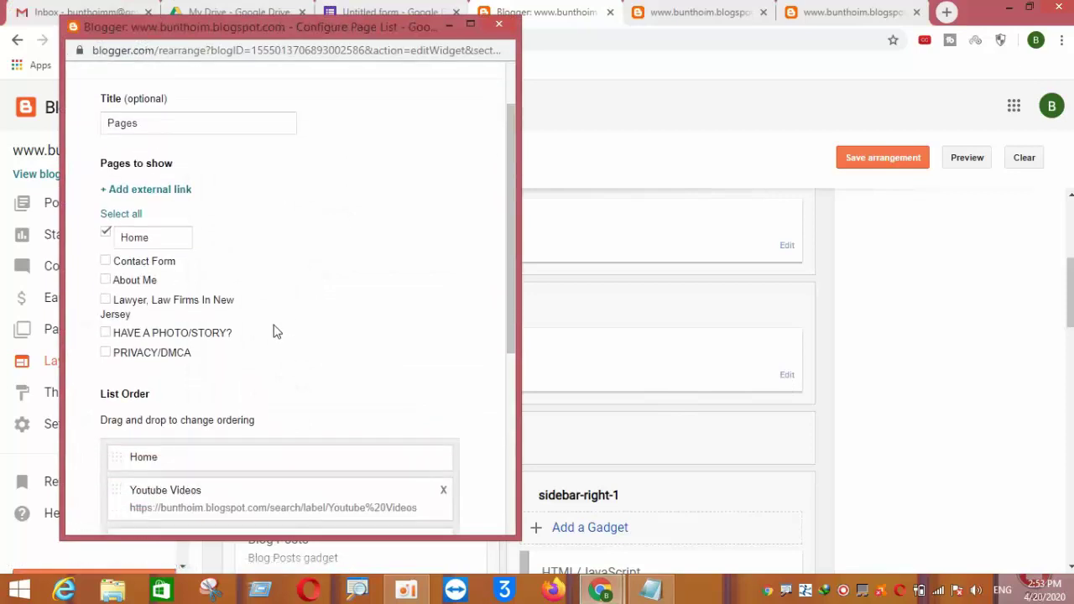
pyautogui.scroll(1, 273, 331)
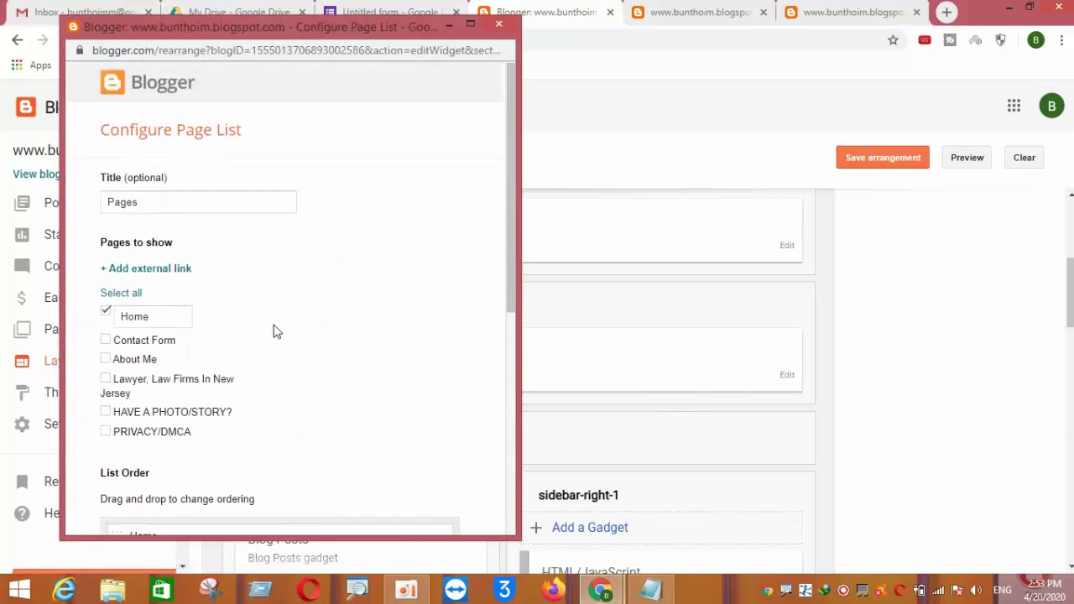
# Add an external link 'Contact Form For Blogger' pointing to the copied Contact Form page address
pyautogui.click(145, 270)
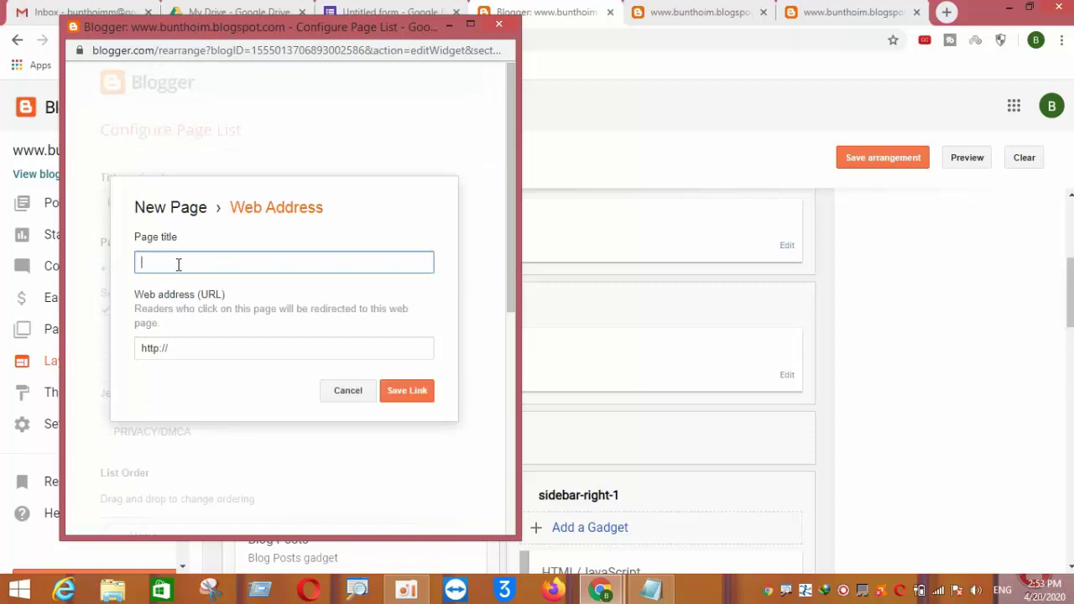
pyautogui.tripleClick(199, 348)
pyautogui.rightClick(183, 351)
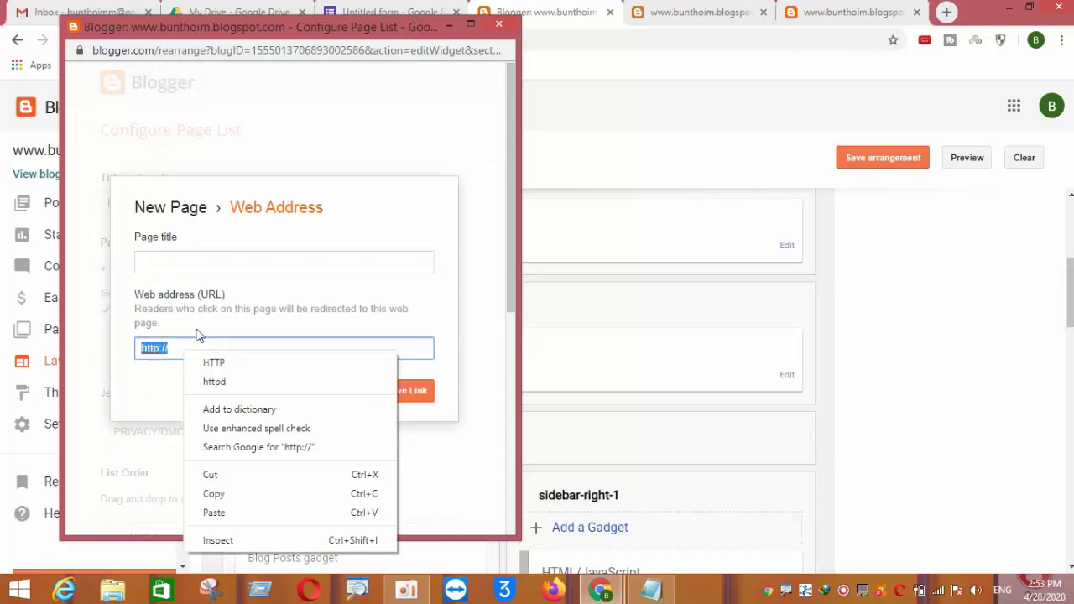
pyautogui.click(214, 512)
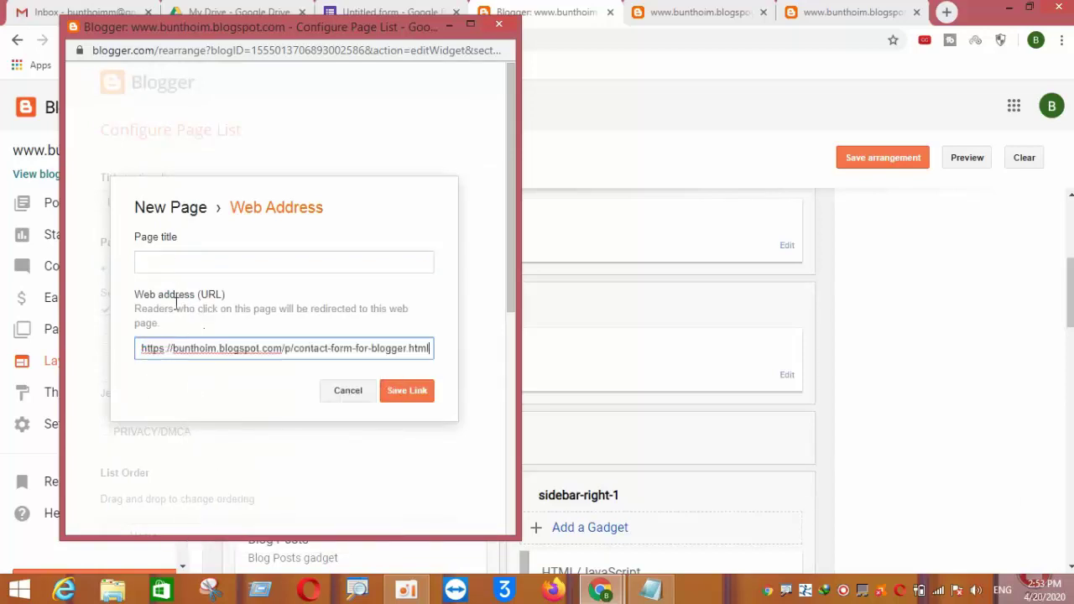
pyautogui.click(177, 270)
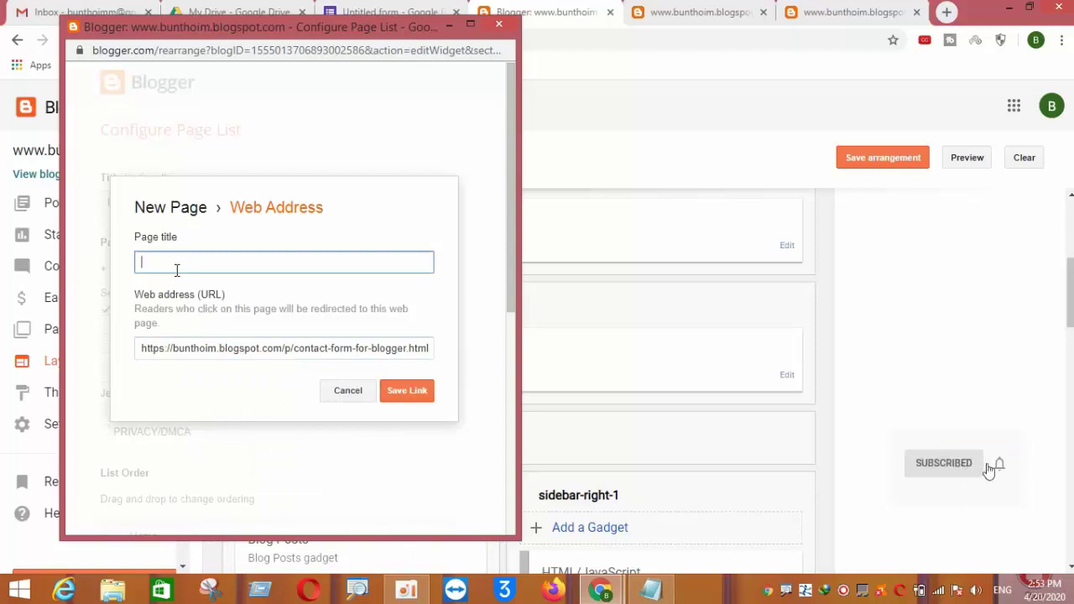
pyautogui.write('Contact Form For Blogger')
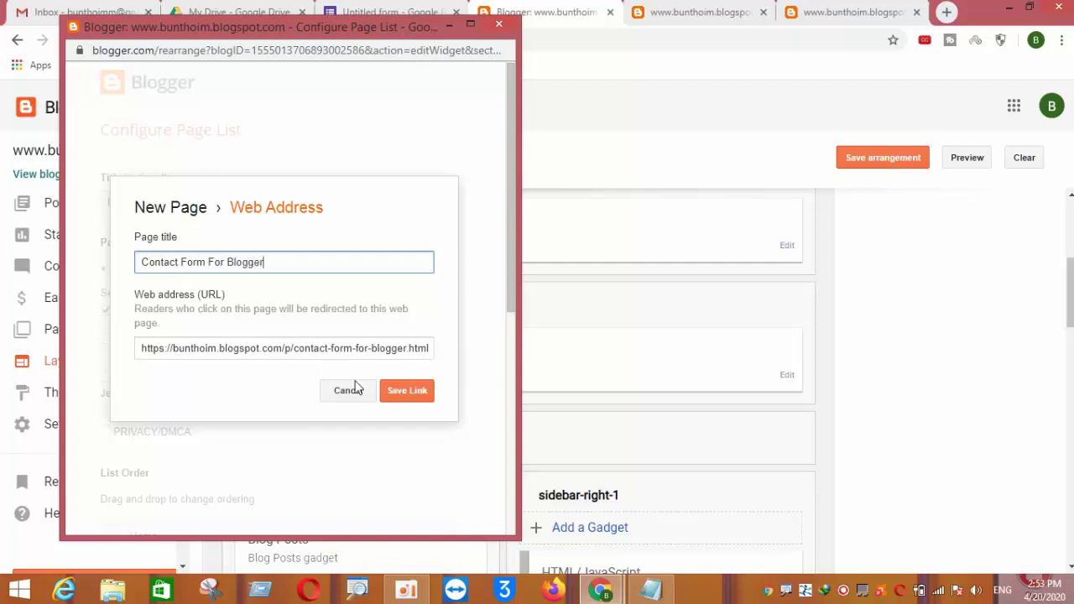
pyautogui.click(398, 396)
# Save the page list and the layout arrangement, then bring up the live contact page
pyautogui.scroll(-6, 397, 400)
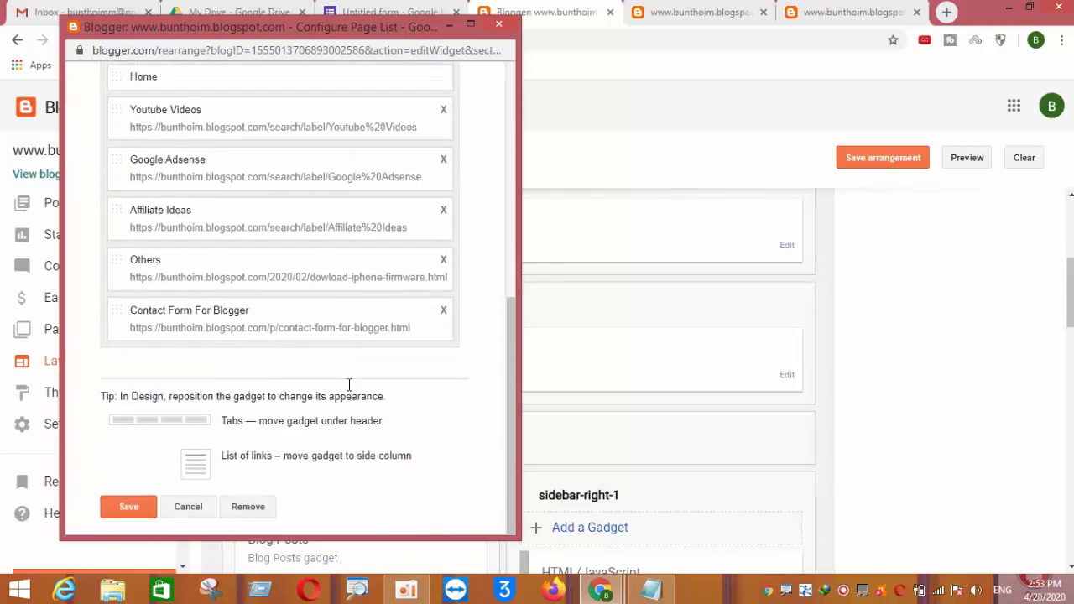
pyautogui.scroll(2, 254, 278)
pyautogui.scroll(-1, 158, 319)
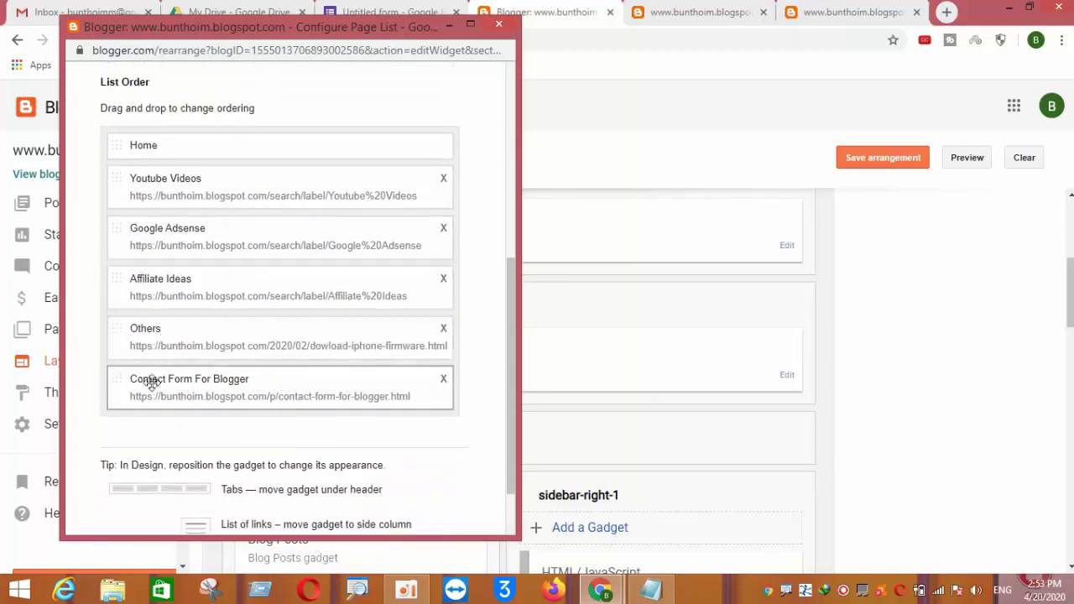
pyautogui.scroll(-1, 205, 392)
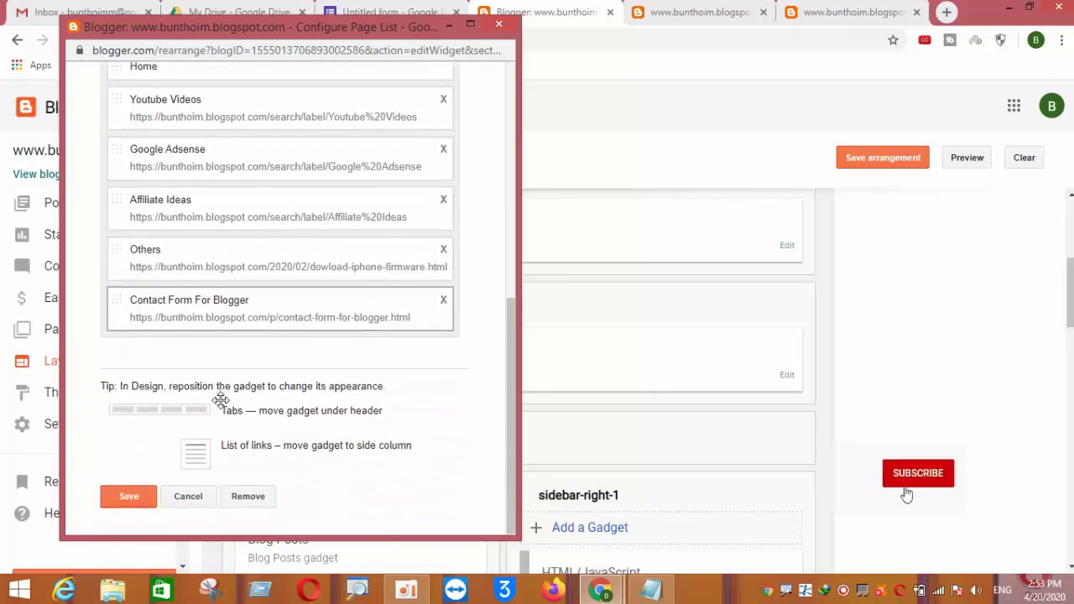
pyautogui.click(137, 508)
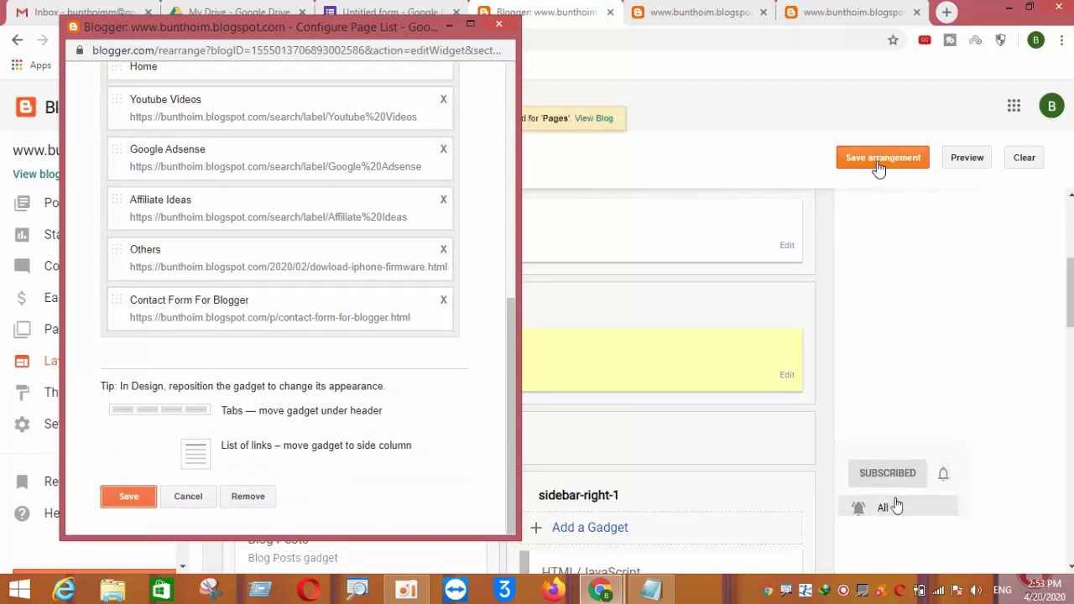
pyautogui.click(885, 161)
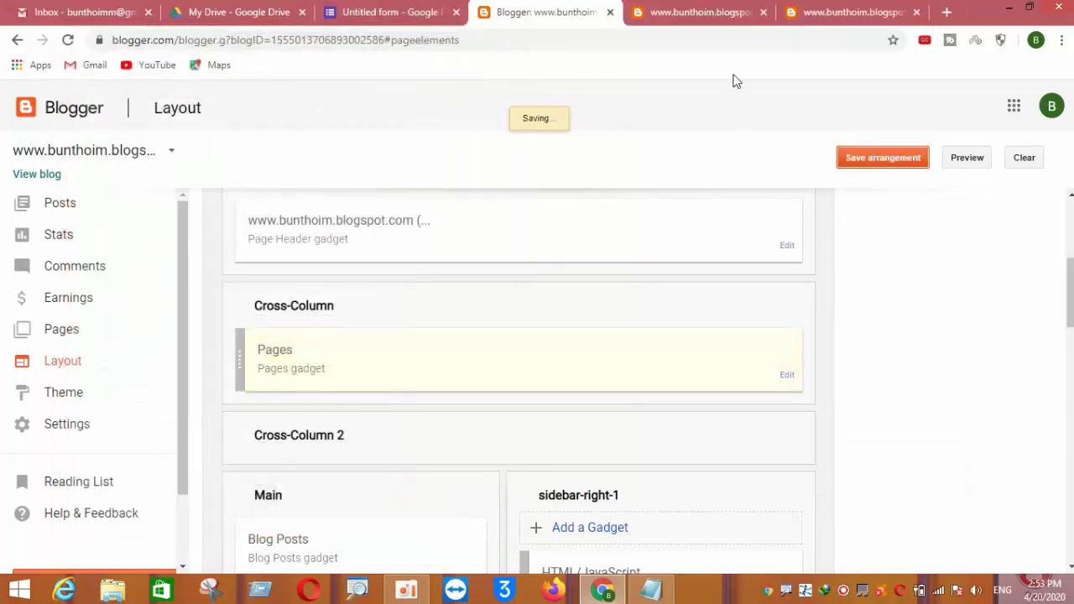
pyautogui.click(686, 16)
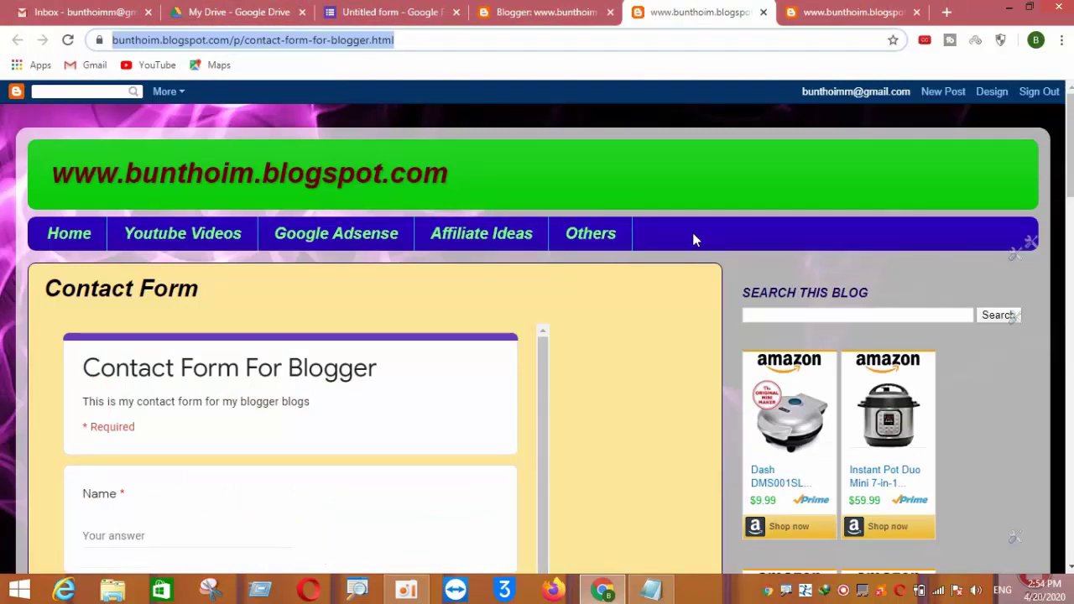
# Reload the live contact page so the menu shows the Contact Form For Blogger link
pyautogui.click(67, 43)
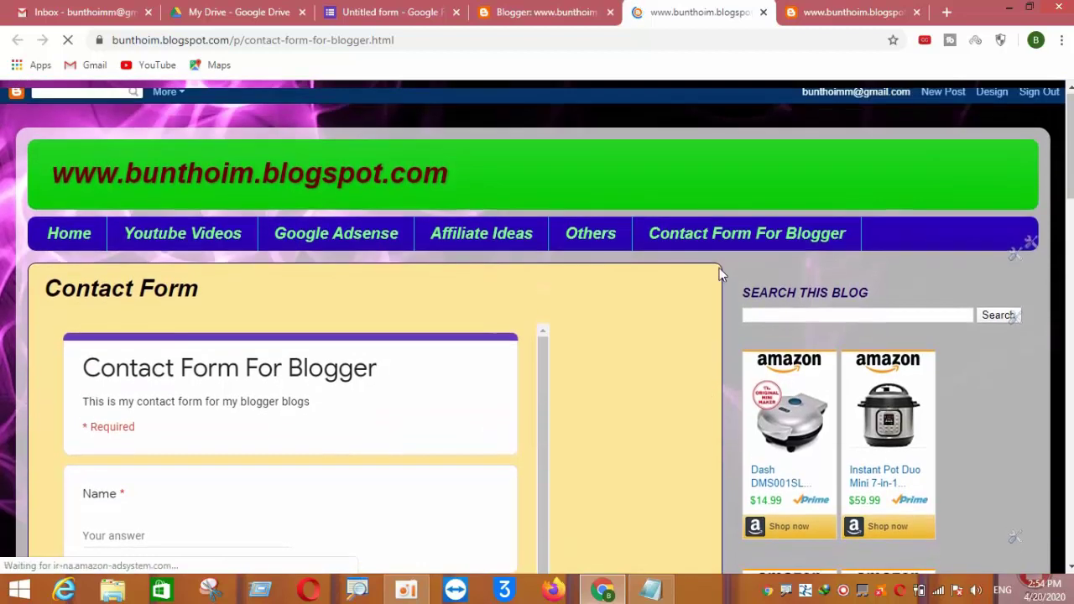
pyautogui.click(716, 242)
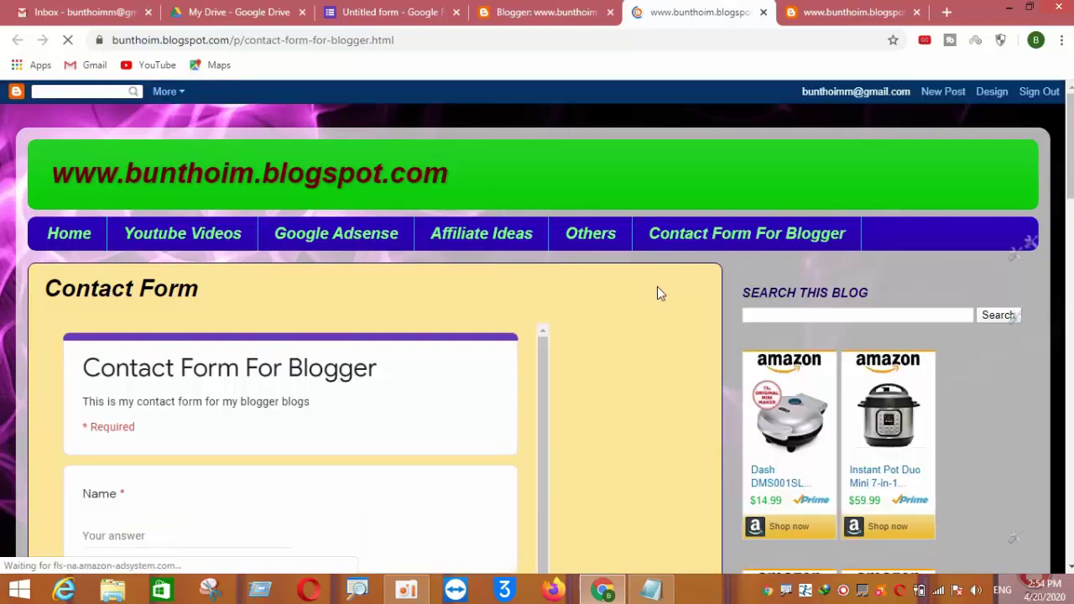
pyautogui.scroll(-2, 657, 286)
pyautogui.scroll(-8, 139, 280)
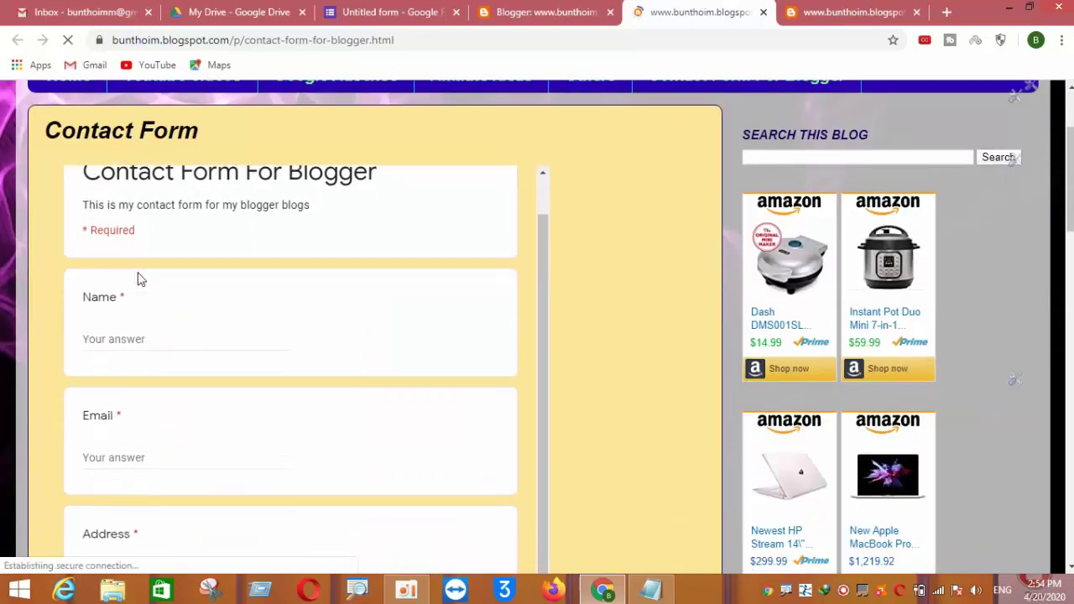
pyautogui.scroll(-5, 245, 303)
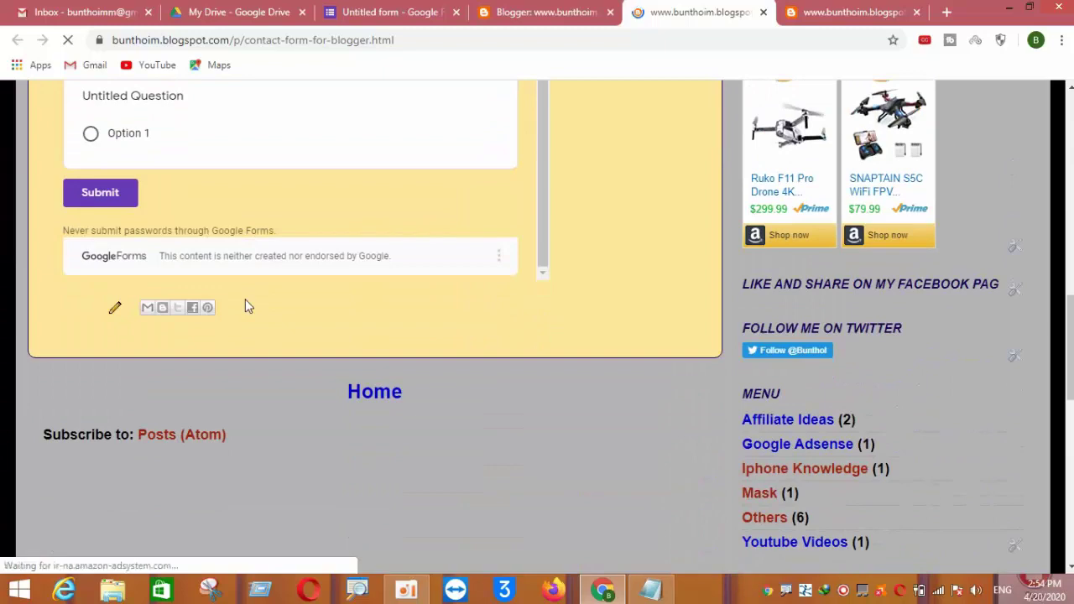
pyautogui.scroll(8, 246, 304)
pyautogui.scroll(3, 246, 304)
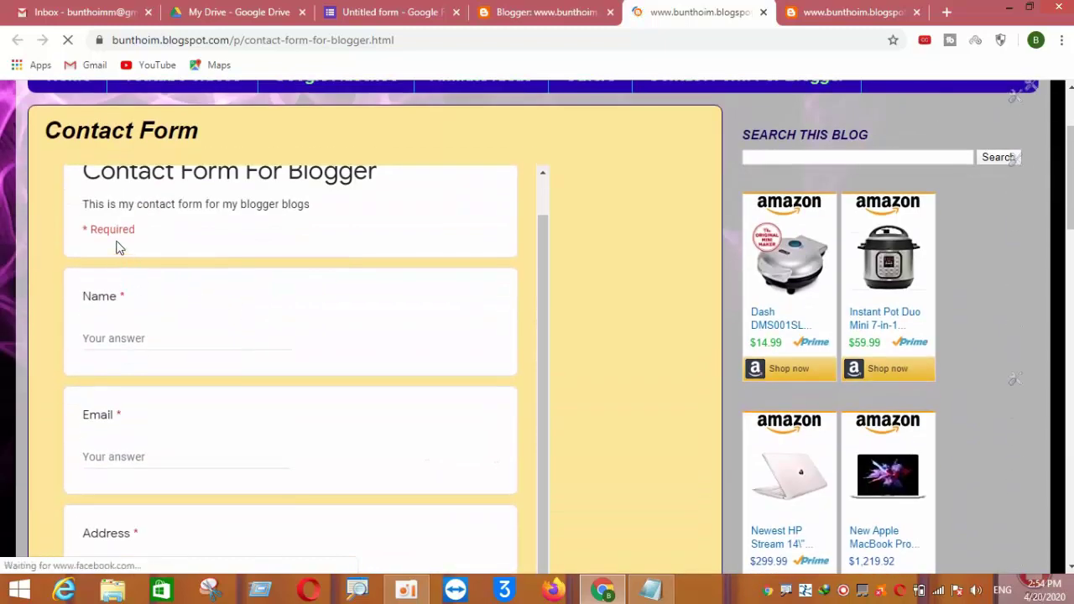
pyautogui.scroll(1, 128, 256)
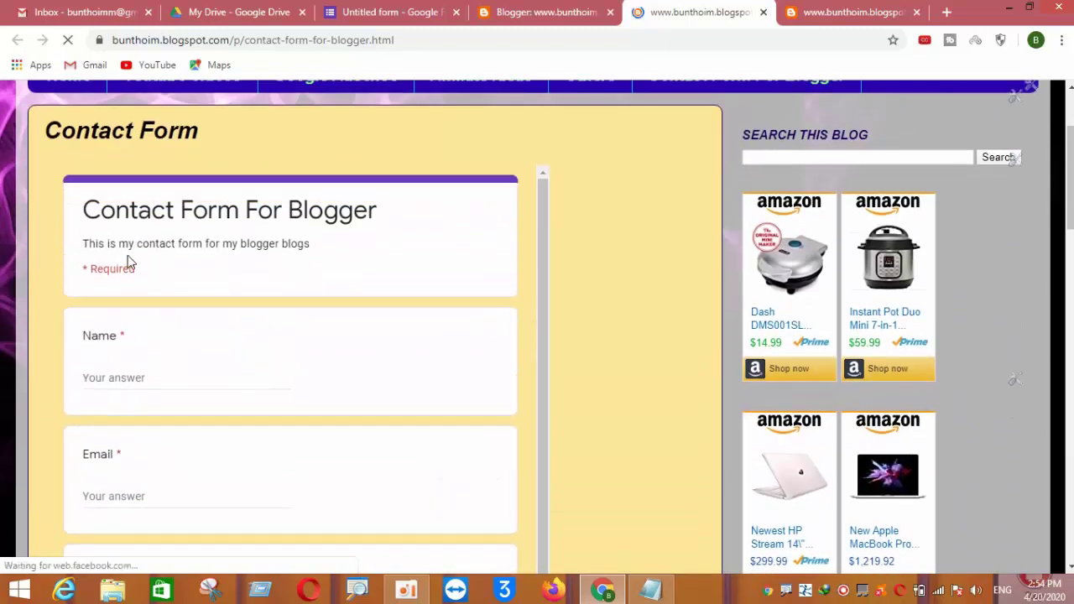
# Step through Name, Email, Address, Phone Number and Message to trigger required warnings, then head Home
pyautogui.click(131, 380)
pyautogui.scroll(-3, 109, 348)
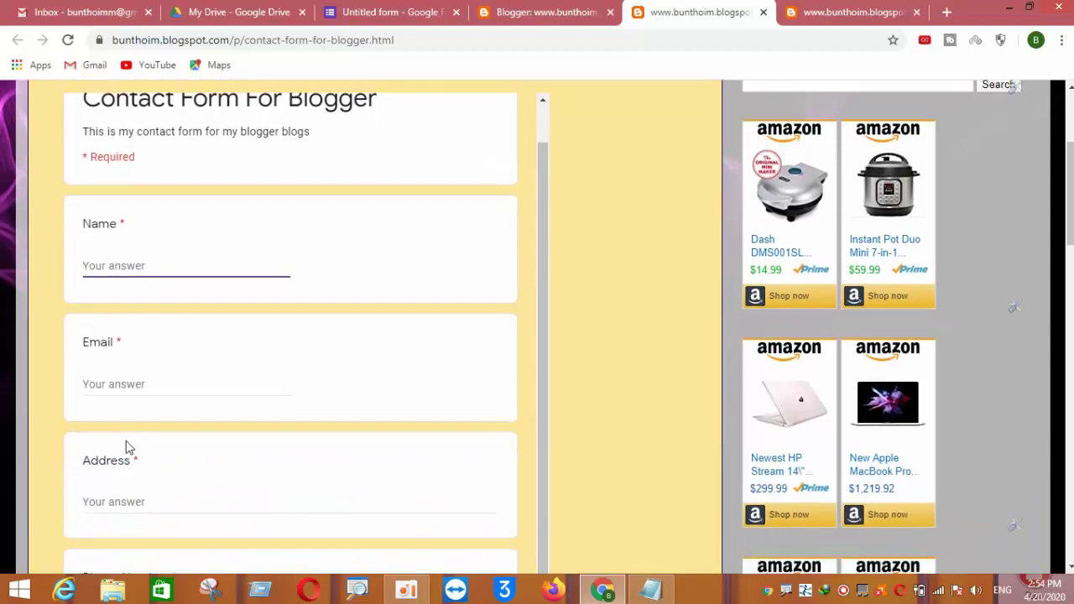
pyautogui.click(134, 302)
pyautogui.scroll(-2, 143, 331)
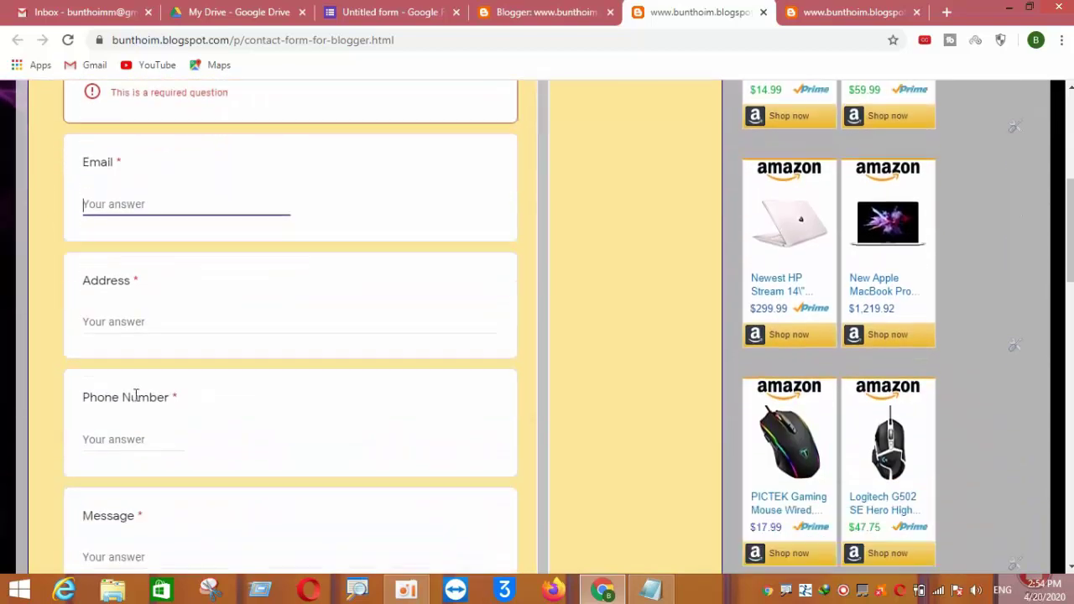
pyautogui.click(148, 261)
pyautogui.scroll(-1, 152, 281)
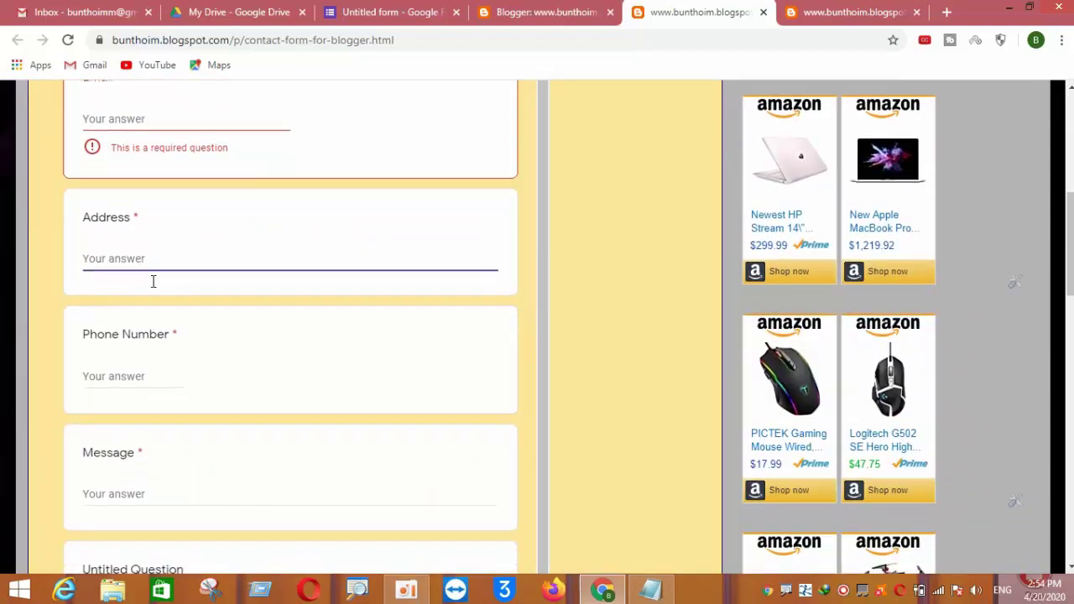
pyautogui.click(149, 376)
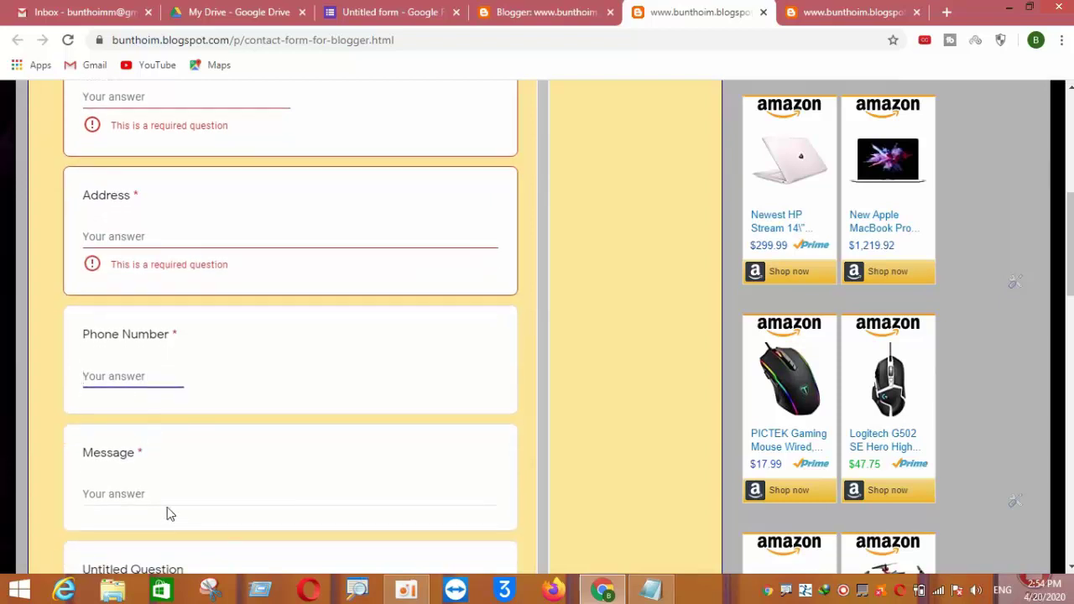
pyautogui.click(168, 498)
pyautogui.scroll(-3, 210, 478)
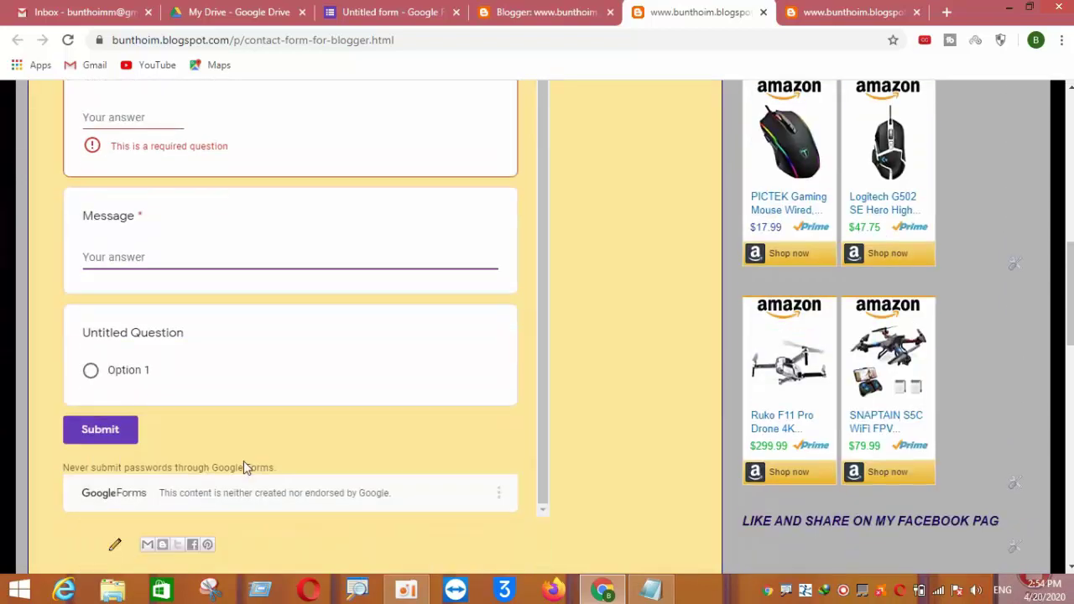
pyautogui.scroll(10, 140, 377)
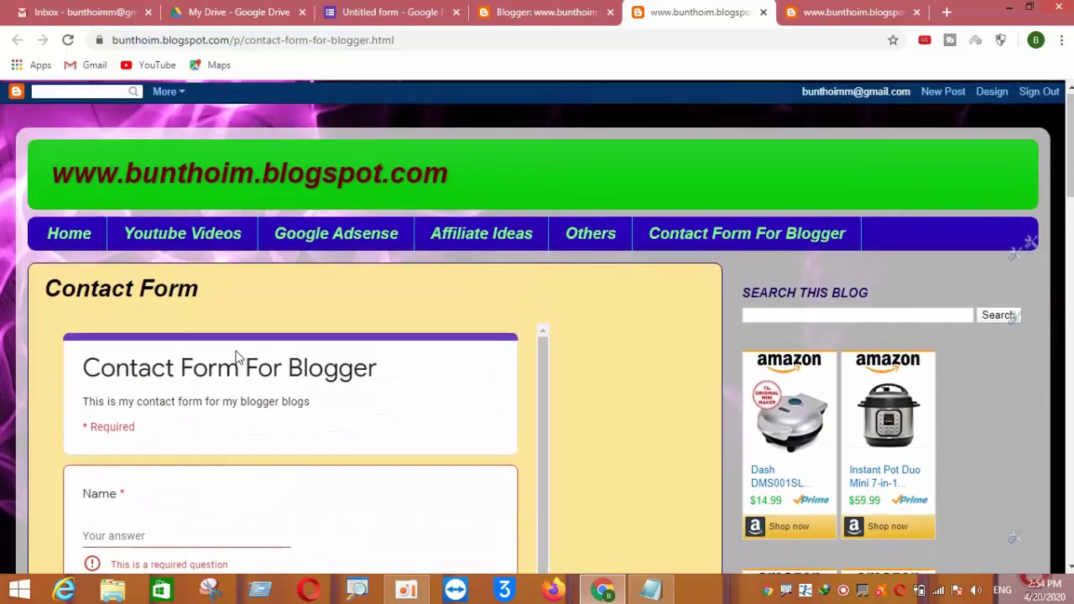
pyautogui.click(73, 242)
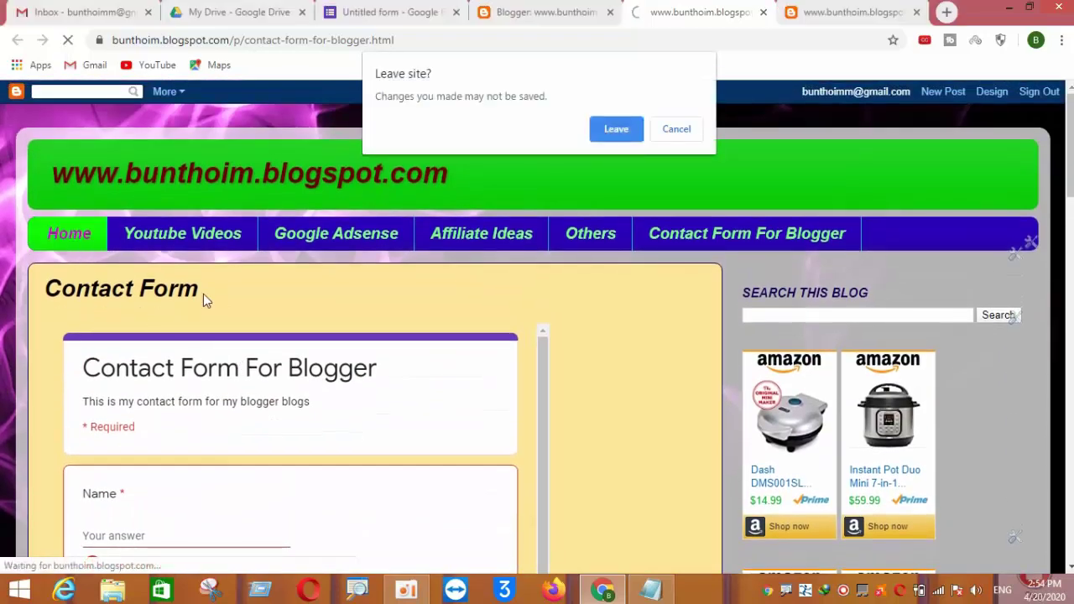
# Confirm leaving the contact page to reach the blog's Home page
pyautogui.click(599, 136)
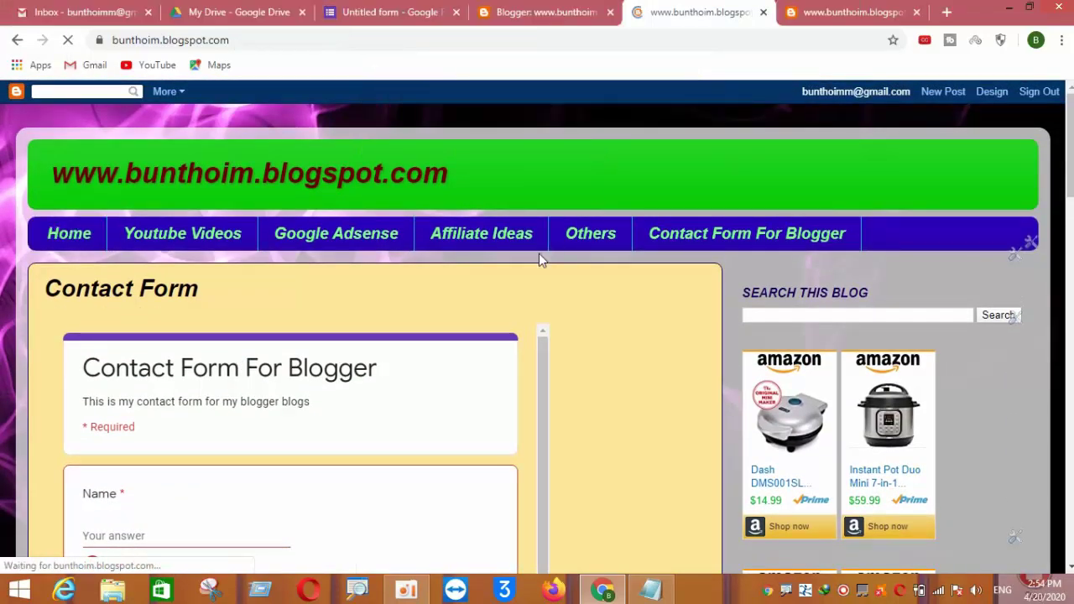
pyautogui.scroll(-8, 430, 274)
pyautogui.scroll(10, 431, 275)
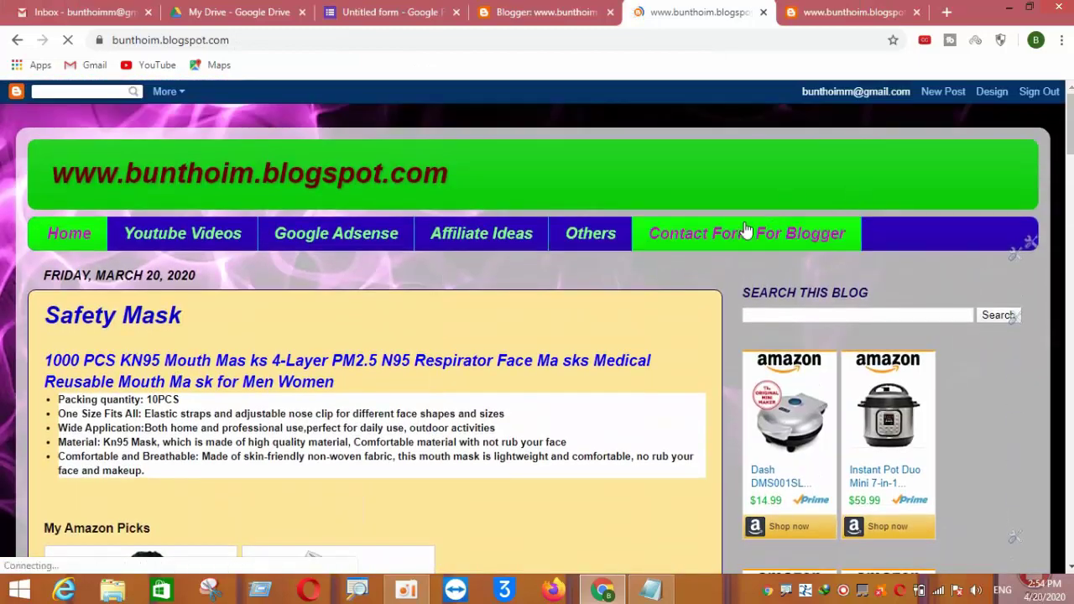
# Open Contact Form For Blogger from the menu and scroll through the empty embedded form
pyautogui.click(746, 232)
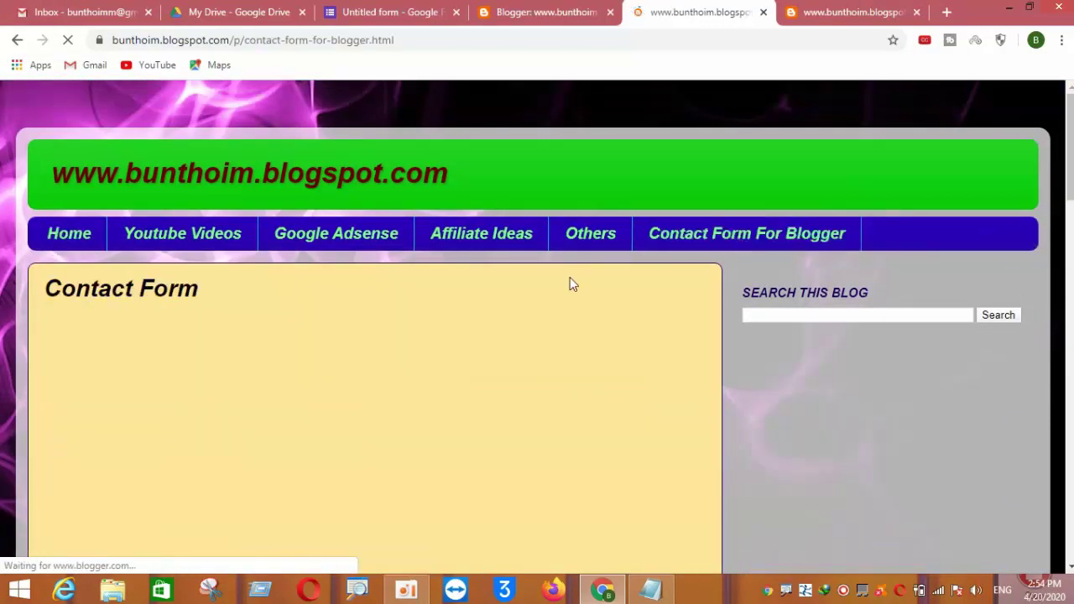
pyautogui.scroll(-2, 570, 281)
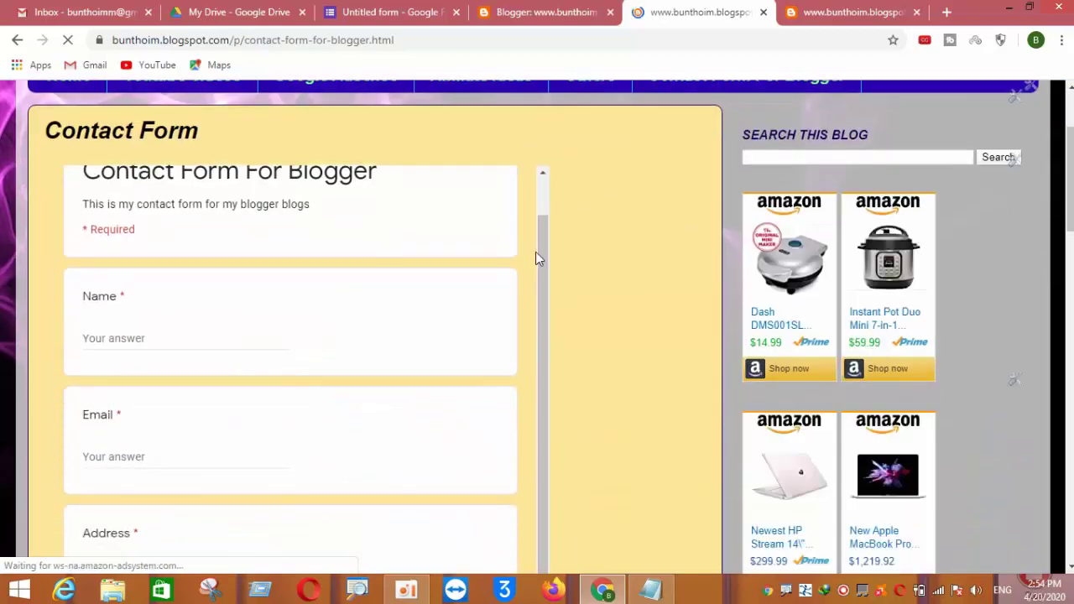
pyautogui.scroll(2, 535, 252)
pyautogui.scroll(-3, 547, 251)
pyautogui.scroll(-5, 547, 250)
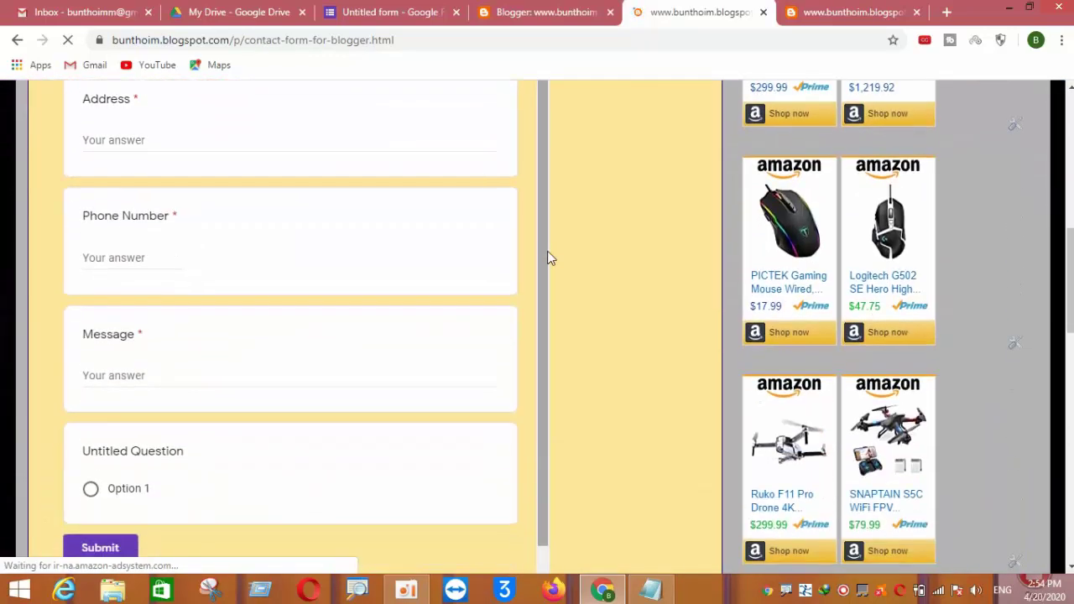
pyautogui.scroll(6, 547, 251)
pyautogui.scroll(2, 548, 253)
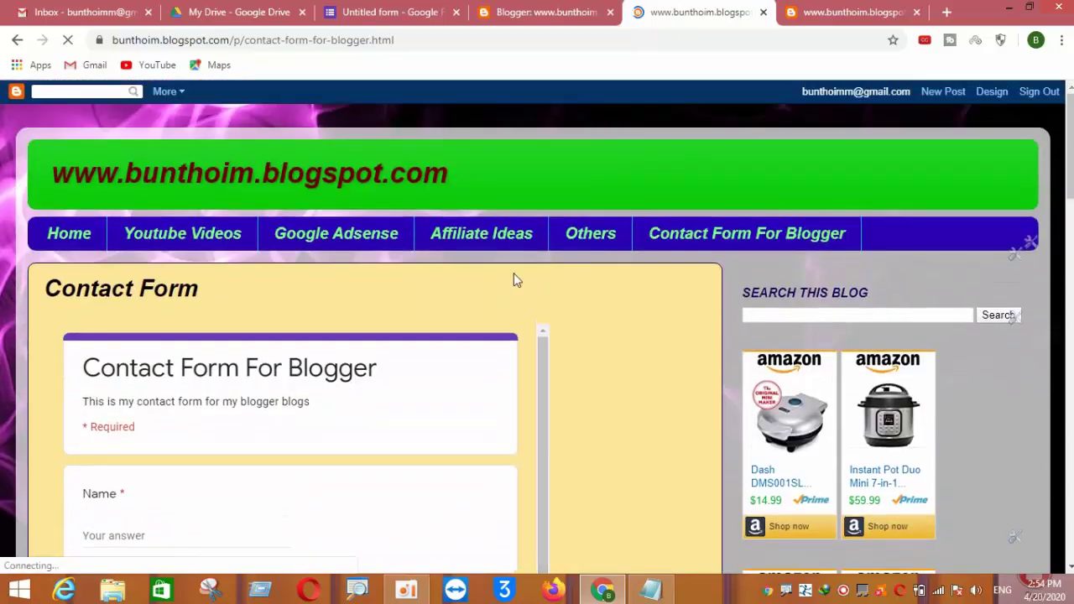
pyautogui.scroll(-5, 512, 277)
pyautogui.scroll(-2, 174, 411)
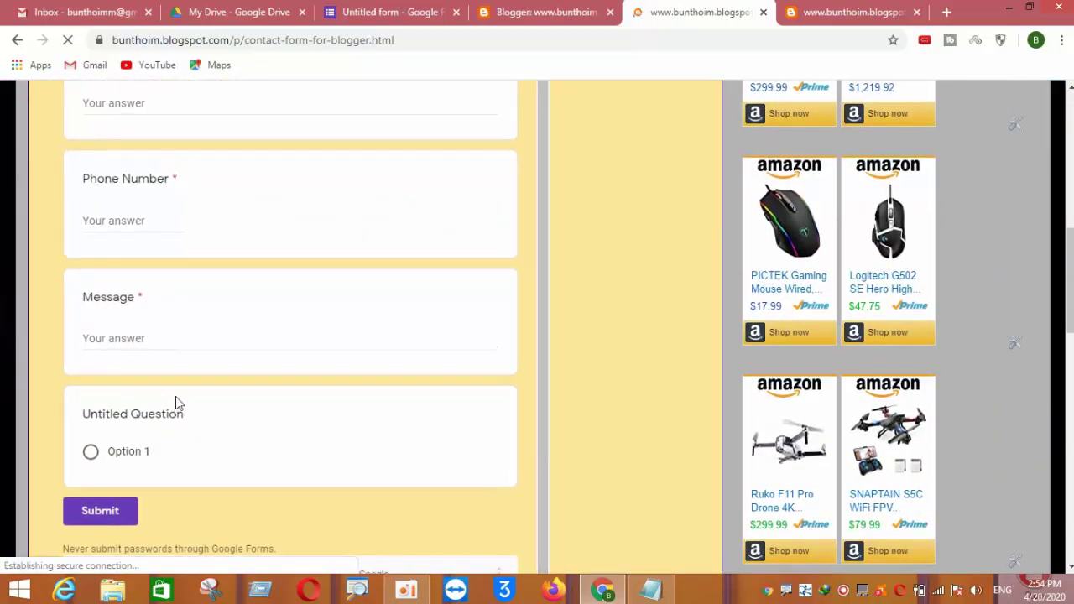
pyautogui.scroll(6, 176, 403)
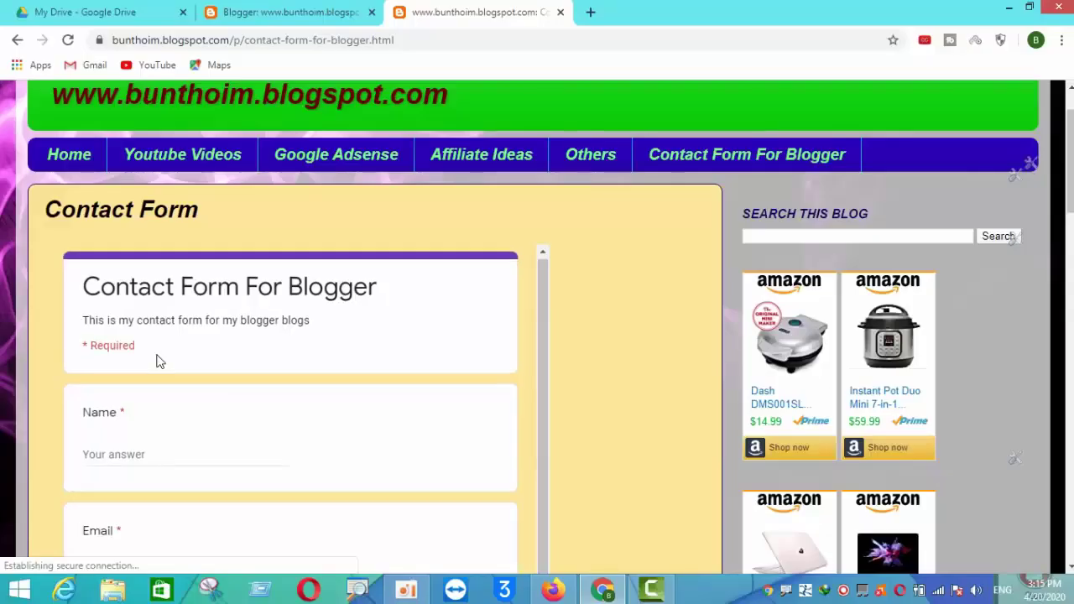
pyautogui.scroll(-1, 156, 357)
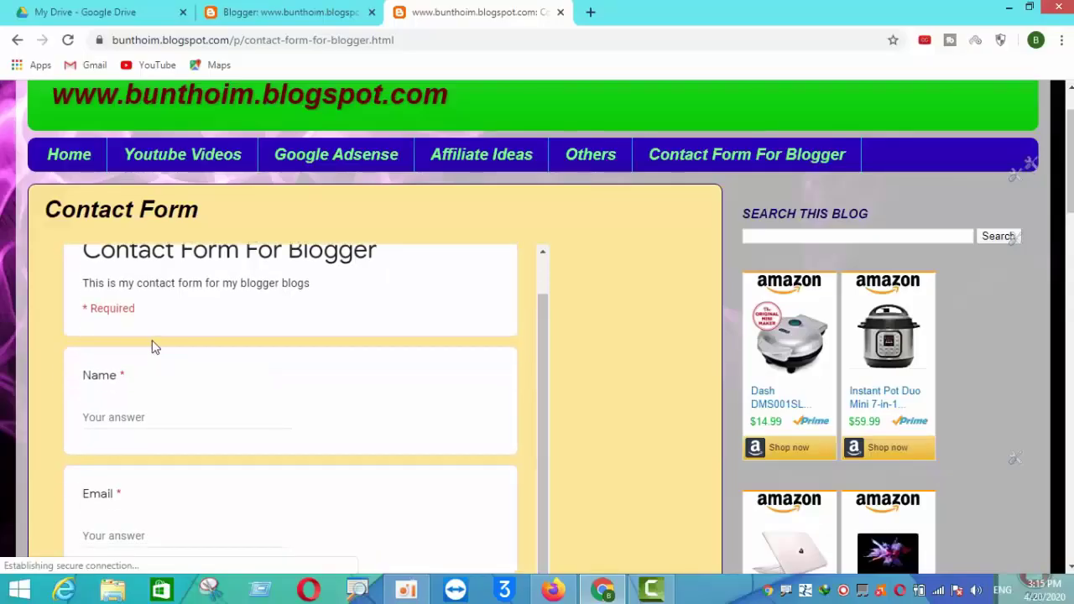
# Enter a test full name in the Name field and start typing an e-mail address in Email
pyautogui.scroll(-2, 127, 378)
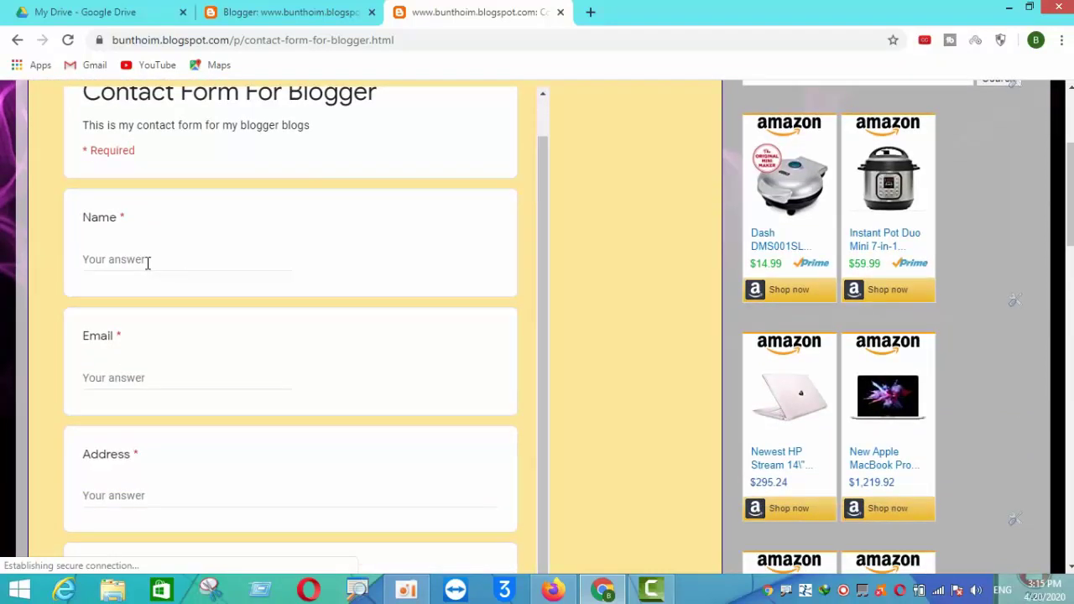
pyautogui.click(148, 263)
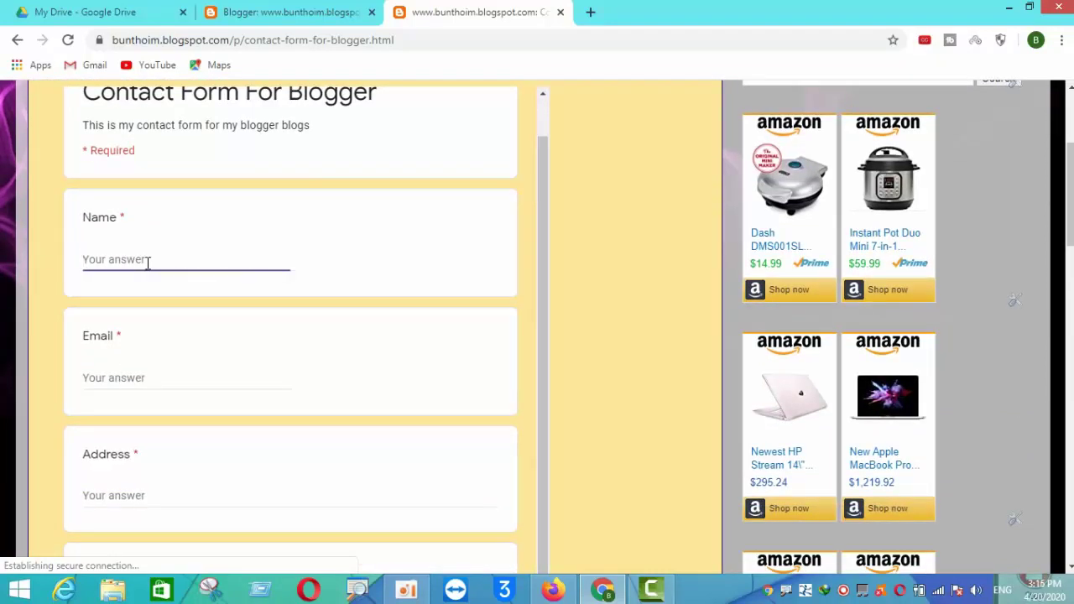
pyautogui.click(114, 379)
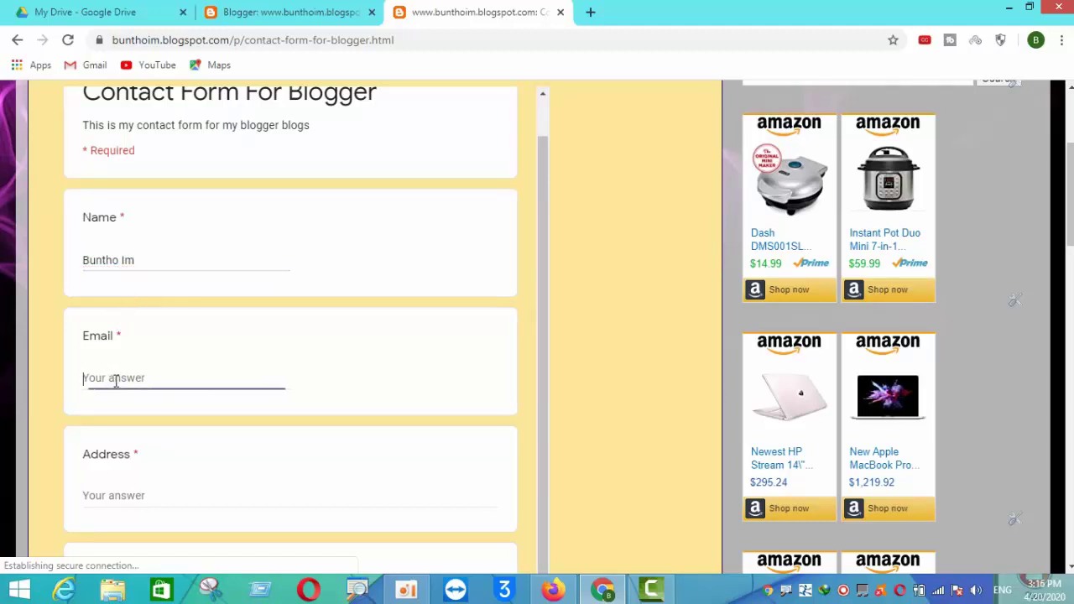
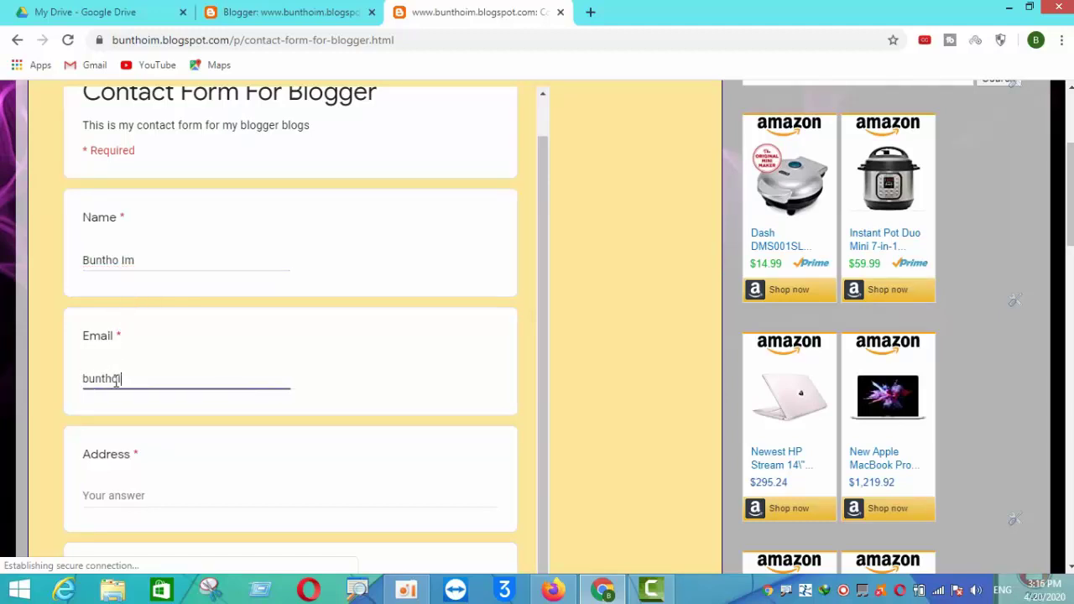